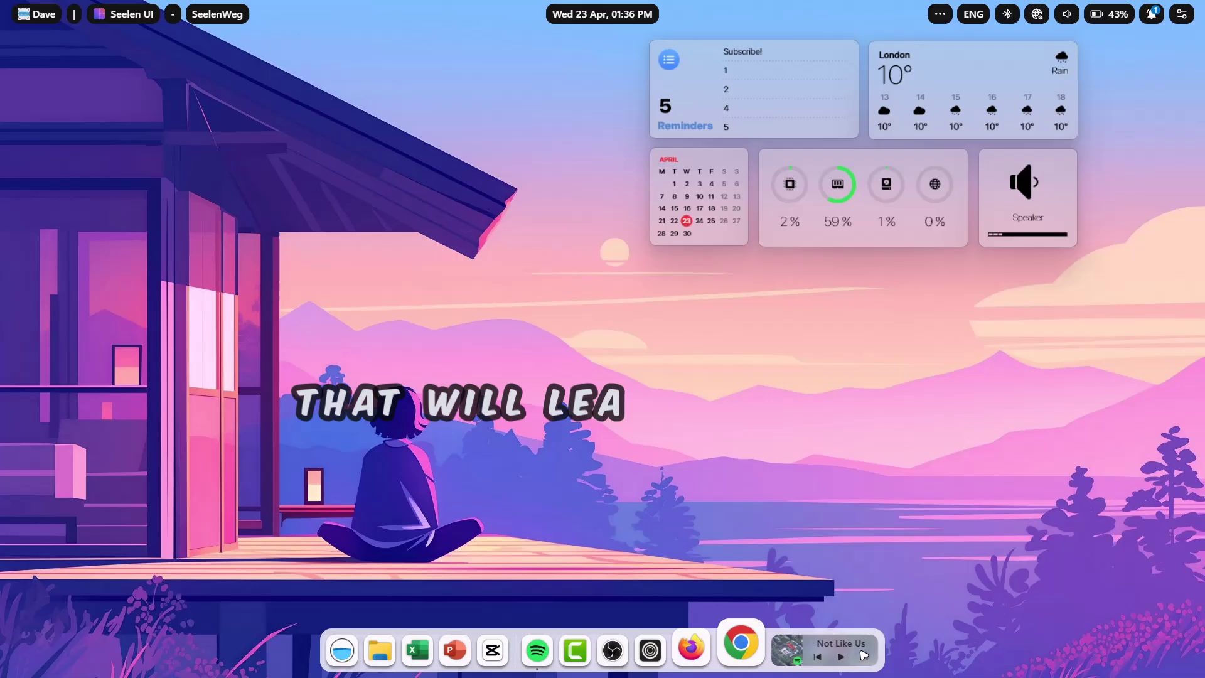
Play Not Like Us from the dock, then look through the user, background-apps and network panels.
{"action": "left_click", "coordinate": [864, 655]}
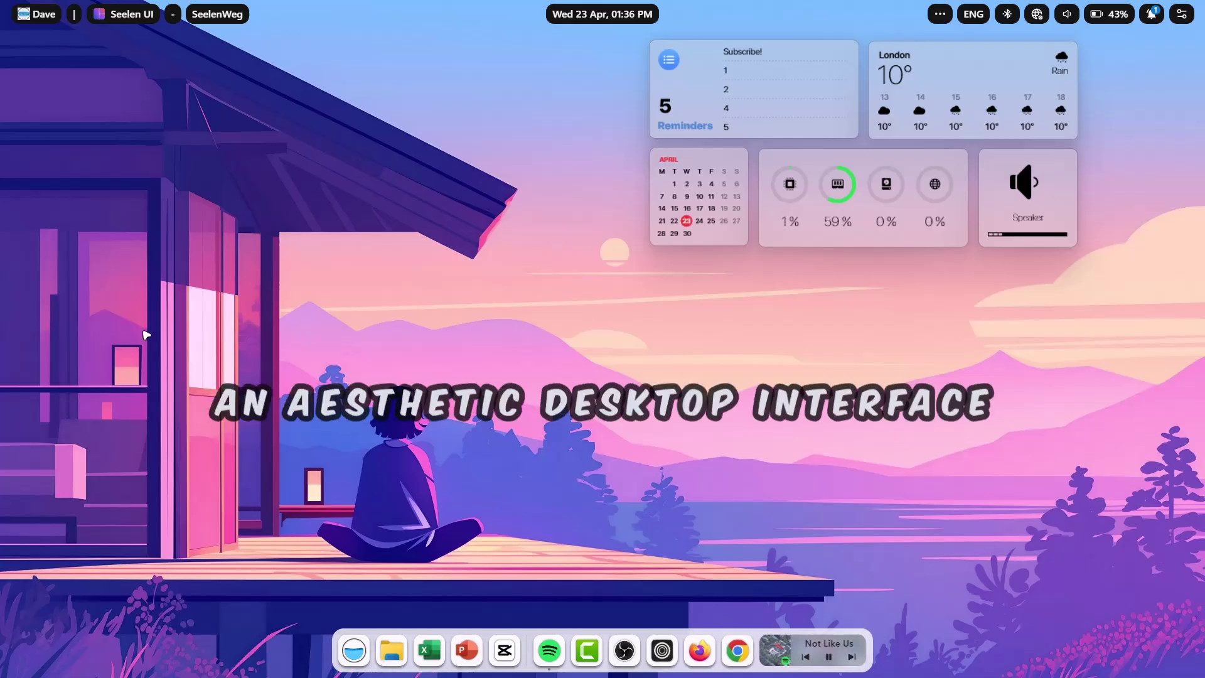
{"action": "left_click", "coordinate": [32, 15]}
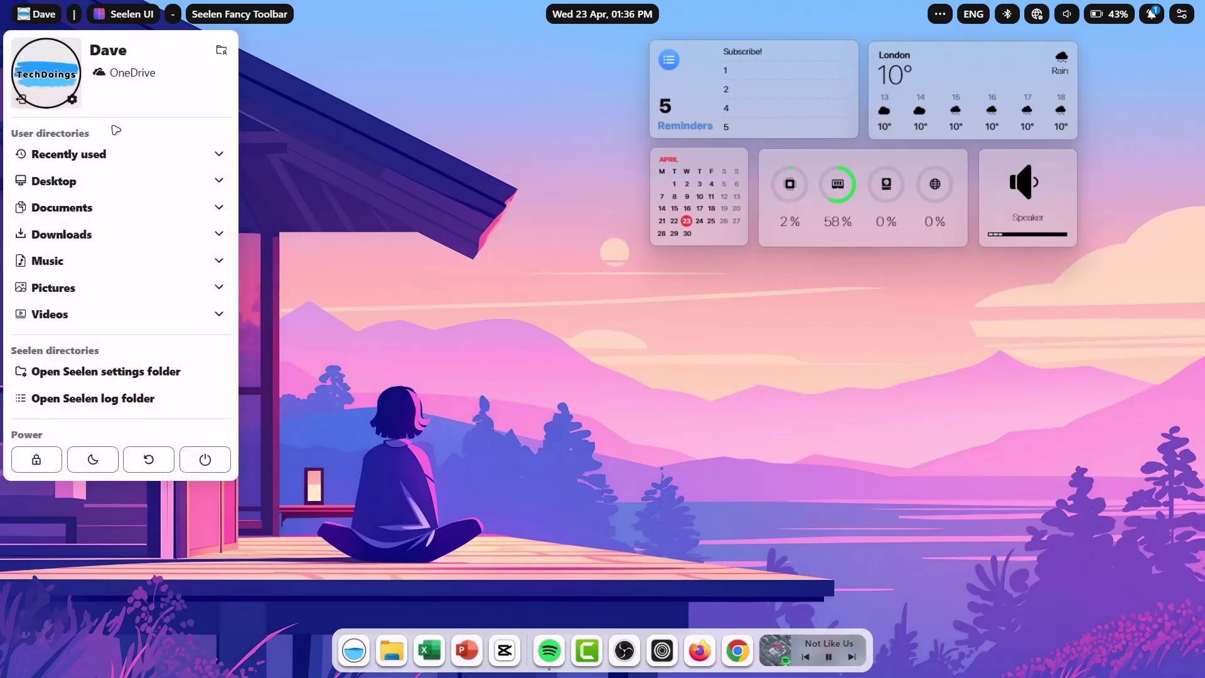
{"action": "left_click", "coordinate": [315, 291]}
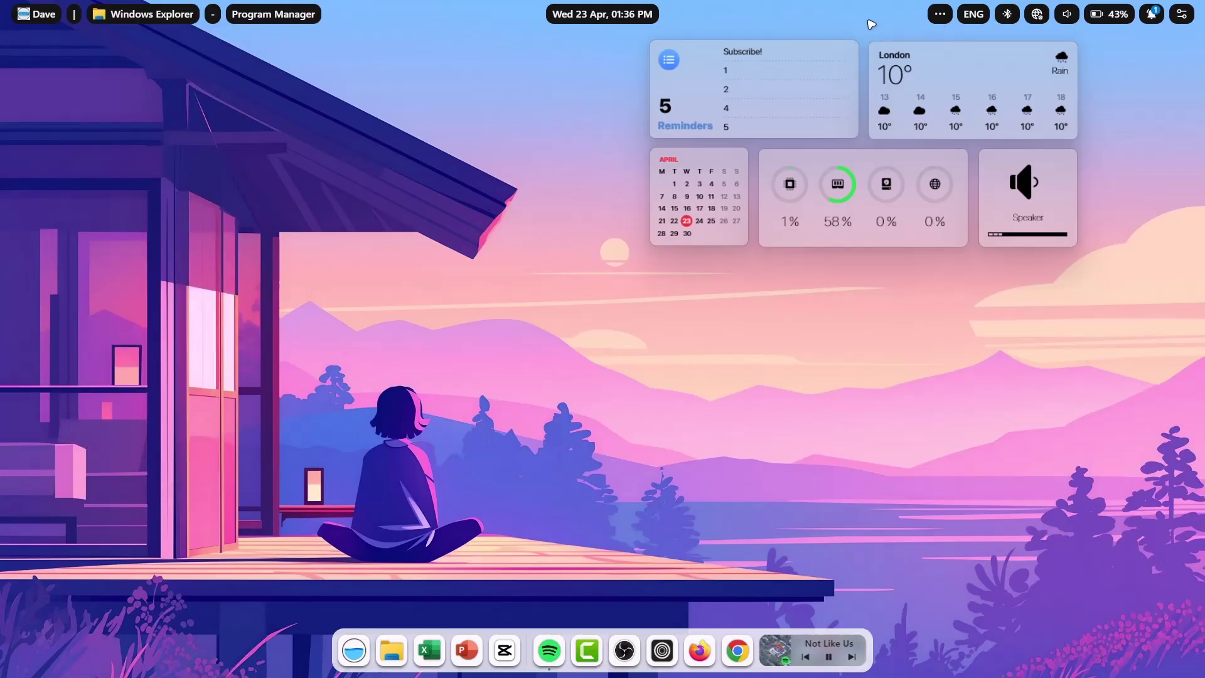
{"action": "left_click", "coordinate": [939, 14]}
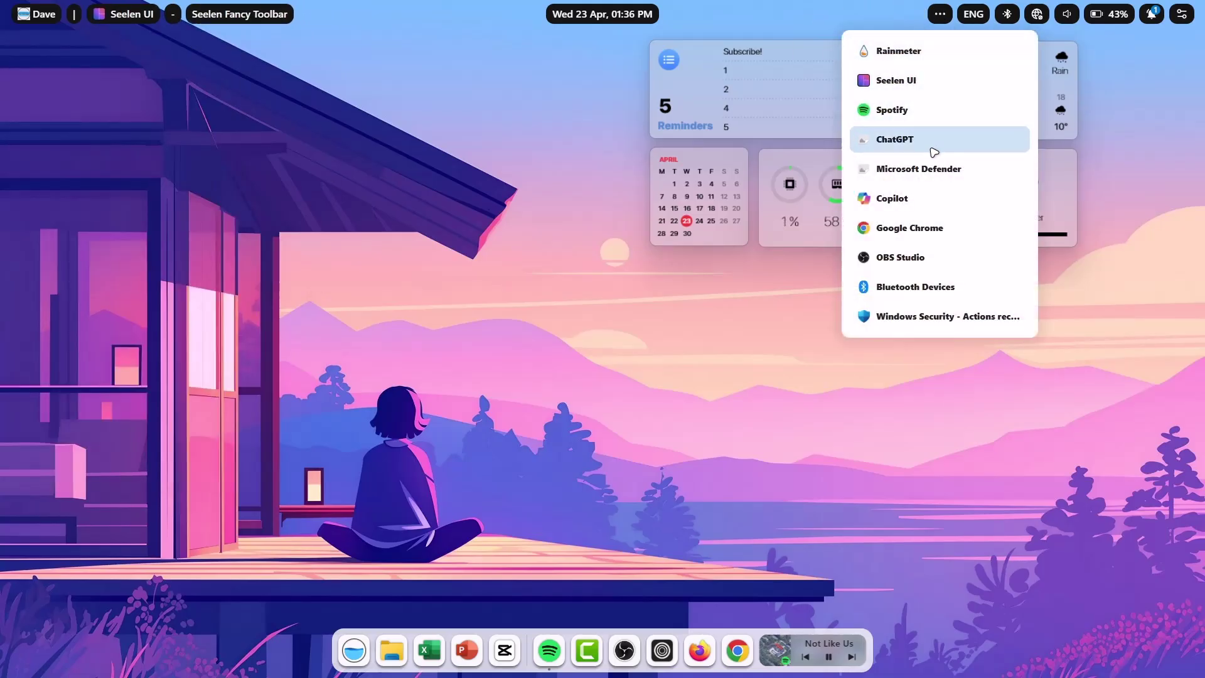
{"action": "left_click", "coordinate": [969, 375]}
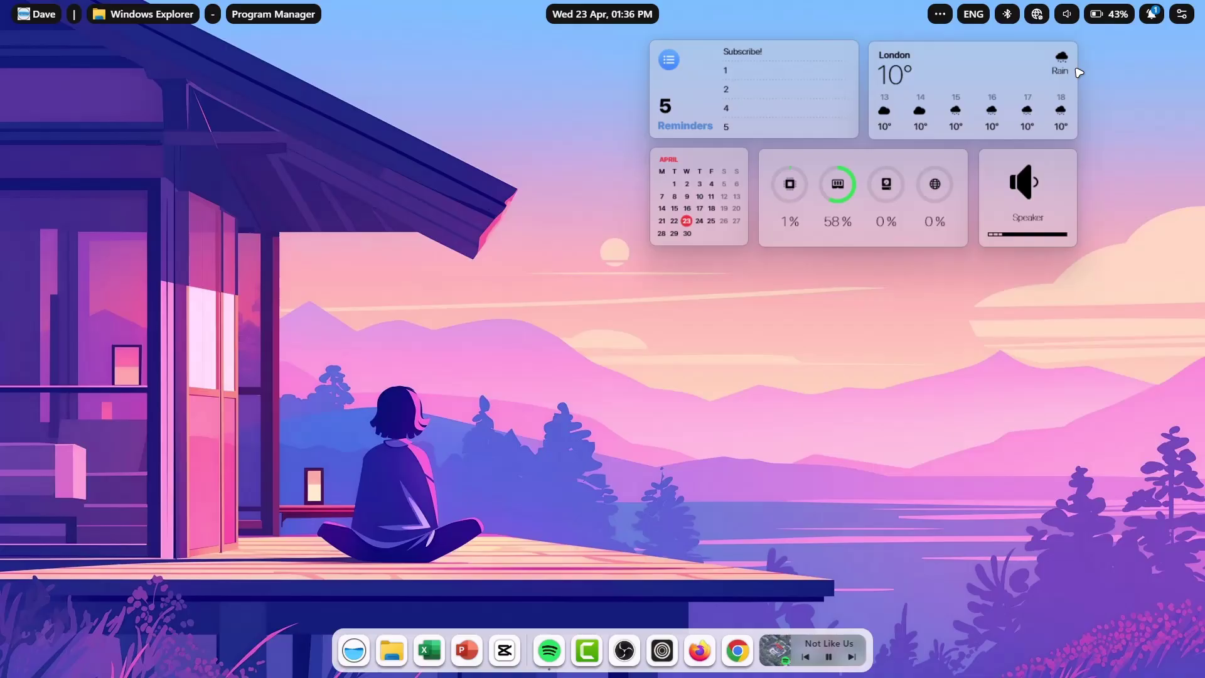
{"action": "left_click", "coordinate": [1037, 14]}
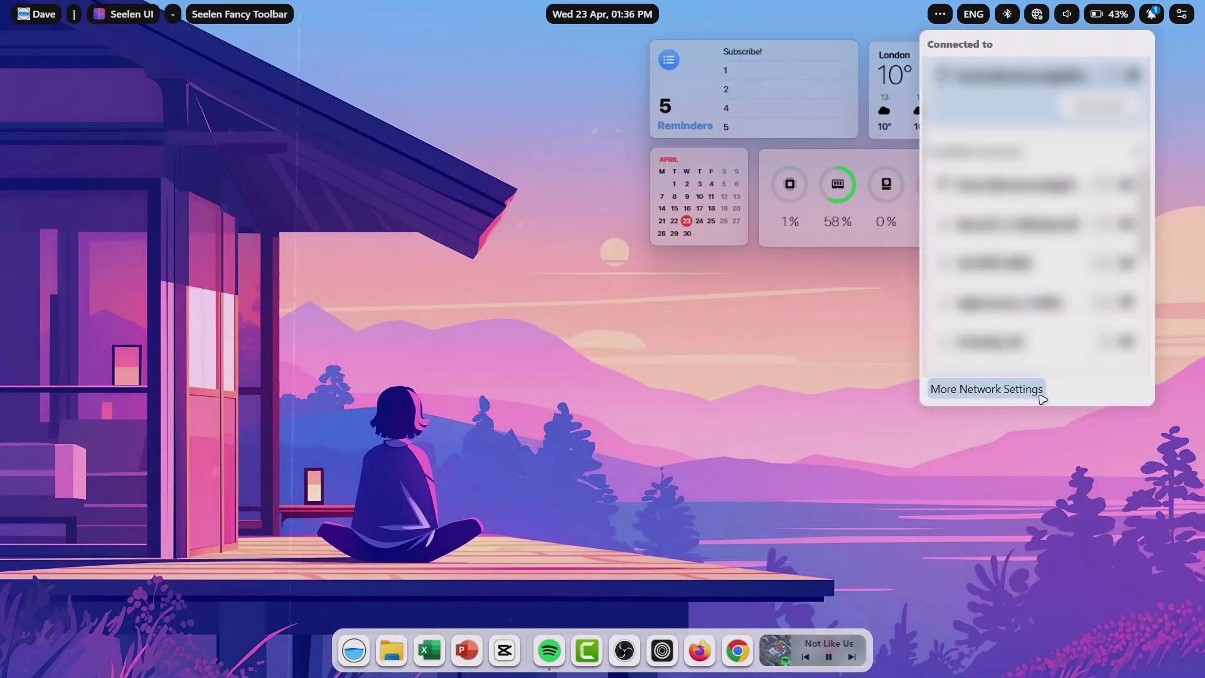
{"action": "left_click", "coordinate": [850, 368]}
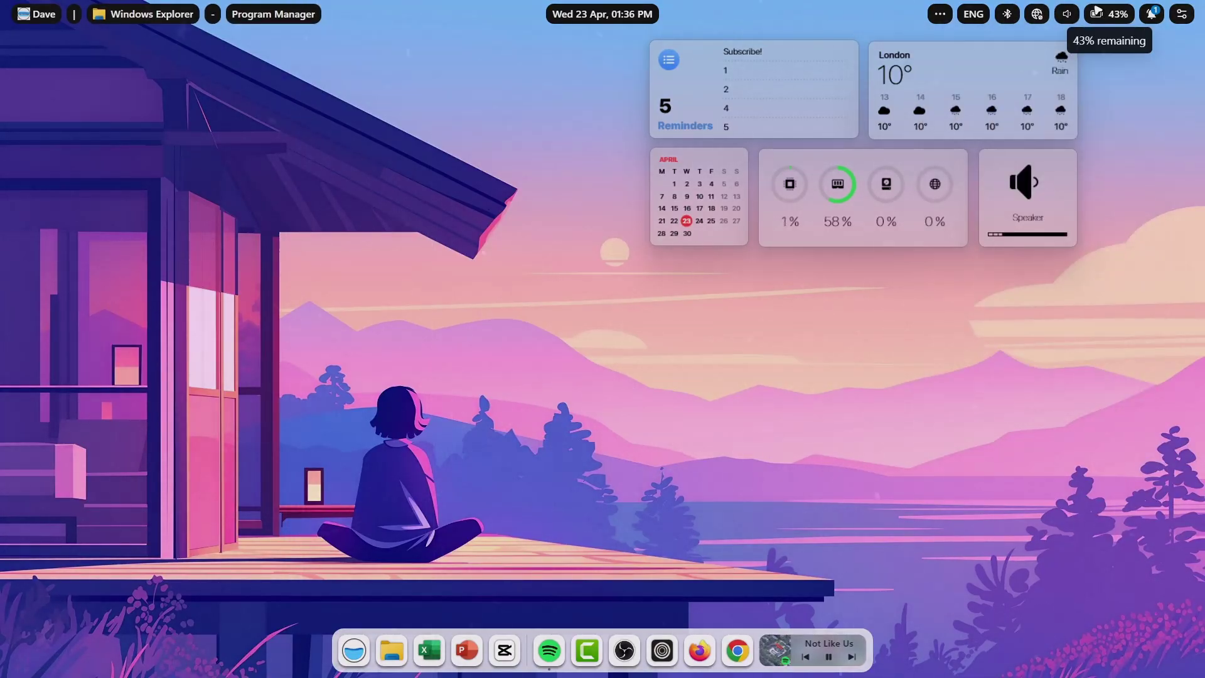
Set the speaker volume to 29% and dismiss the volume pop-up.
{"action": "left_click", "coordinate": [1004, 234]}
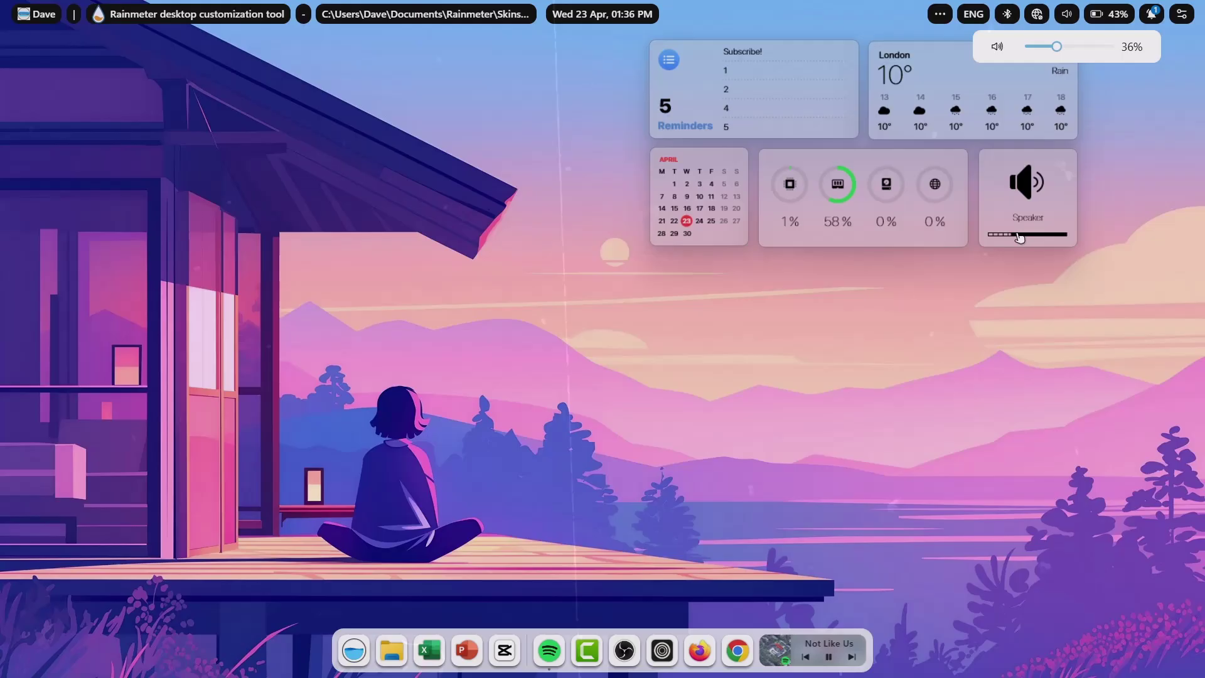
{"action": "left_click", "coordinate": [1010, 234]}
{"action": "left_click", "coordinate": [1014, 234]}
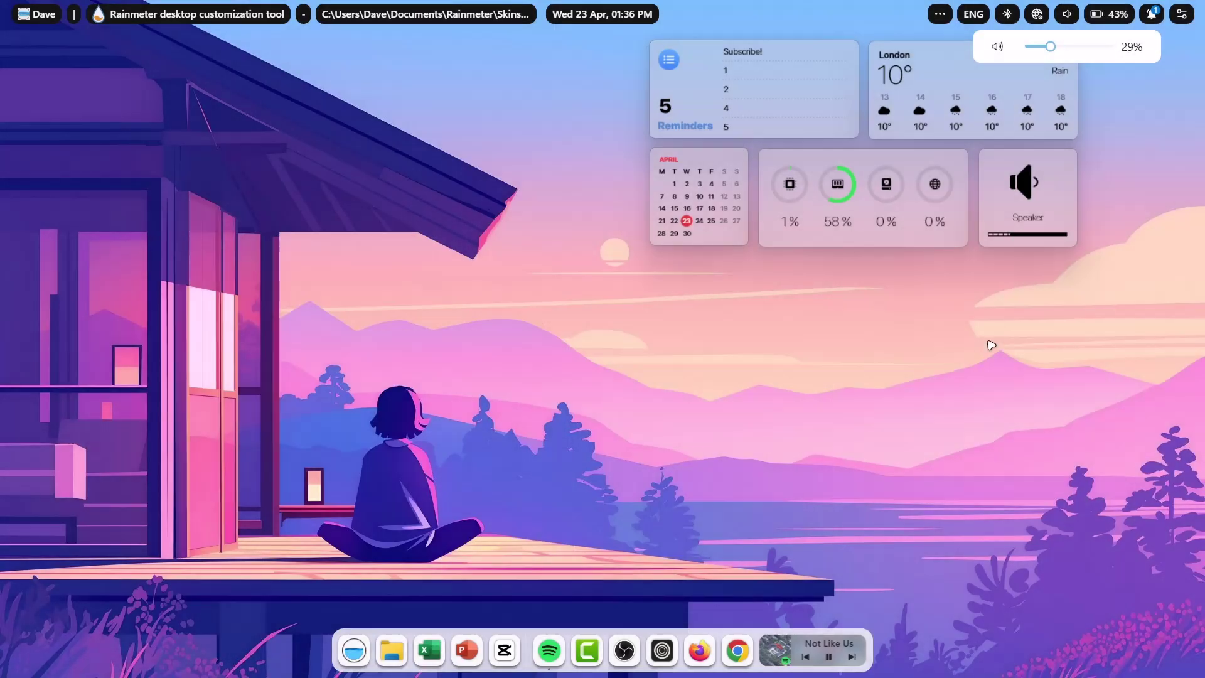
{"action": "left_click", "coordinate": [990, 342]}
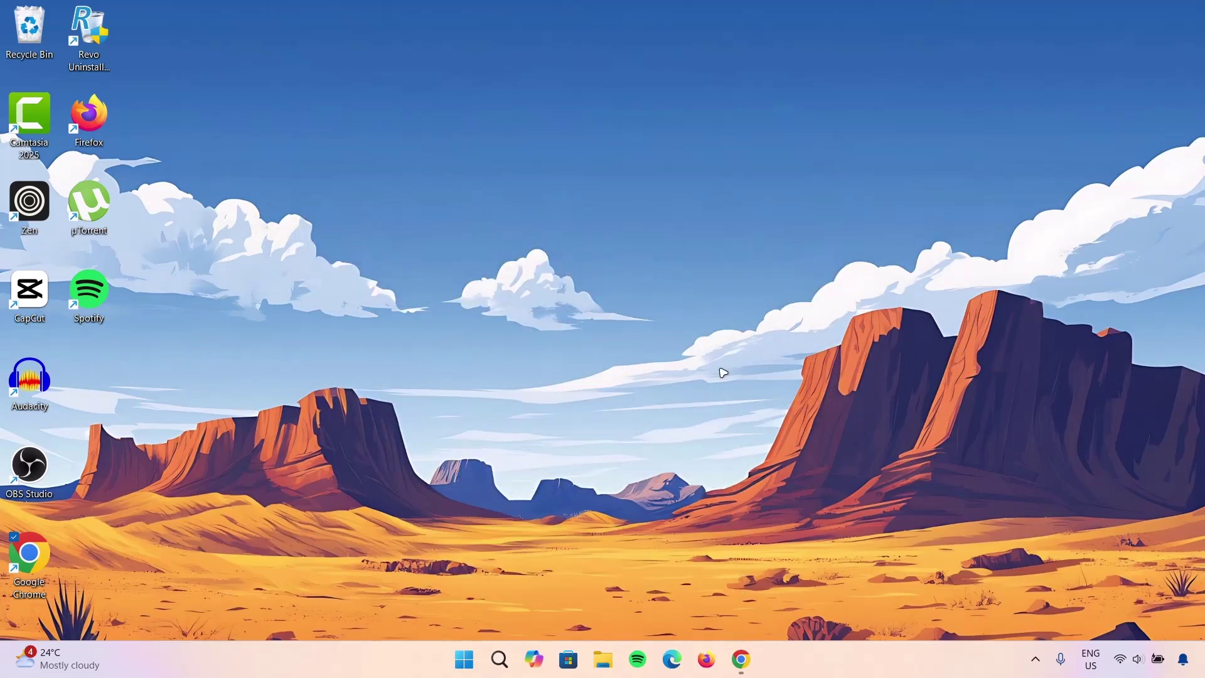
Download Seelen.UI_2.2.9_x64-setup.exe from the latest v2.2.9 GitHub release and open the downloads list.
{"action": "left_click", "coordinate": [748, 658]}
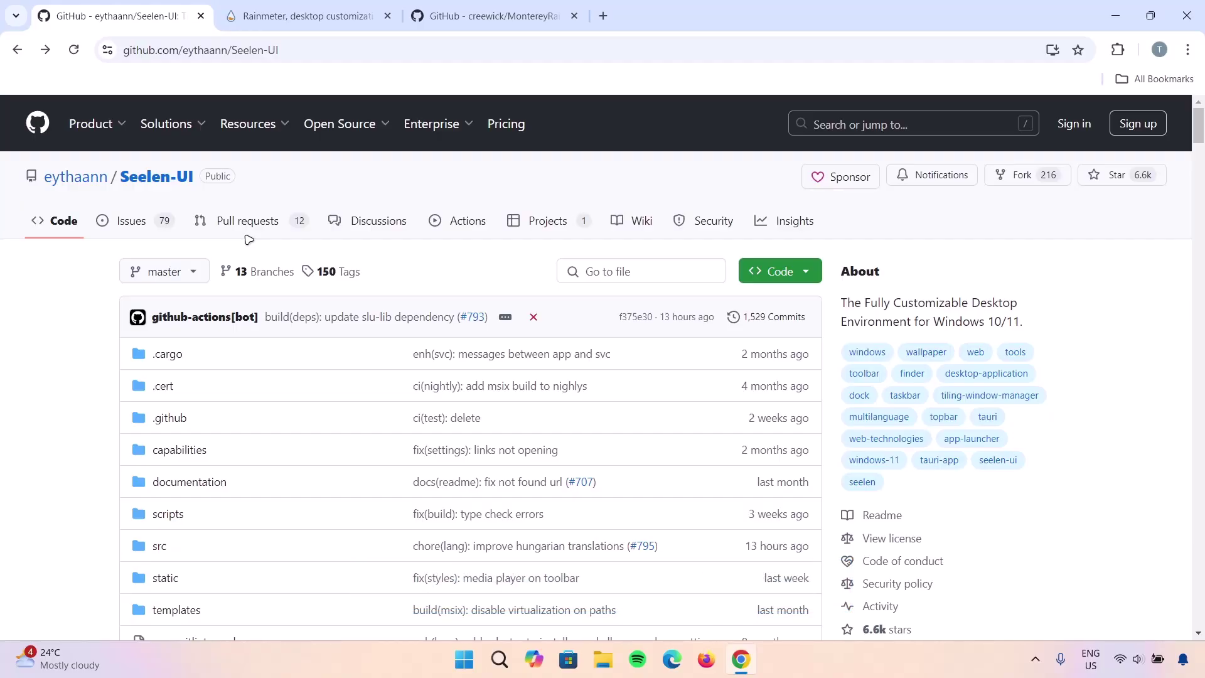
{"action": "left_click_drag", "start_coordinate": [1198, 122], "coordinate": [1198, 164]}
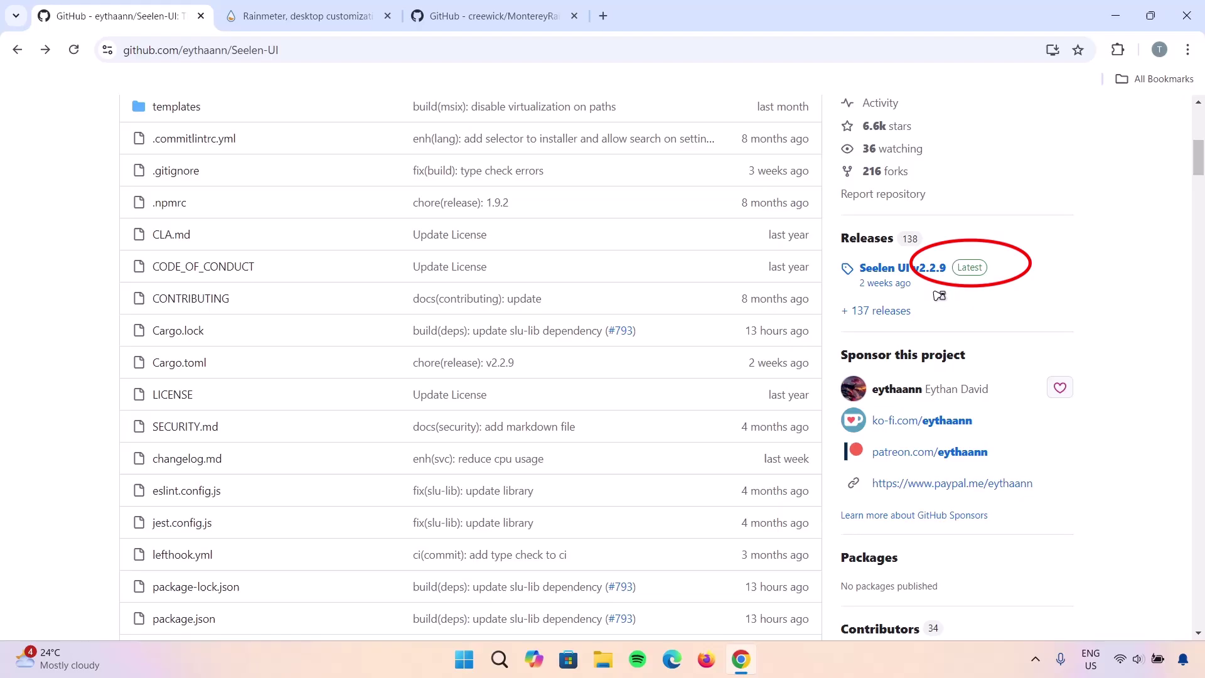
{"action": "left_click", "coordinate": [977, 270]}
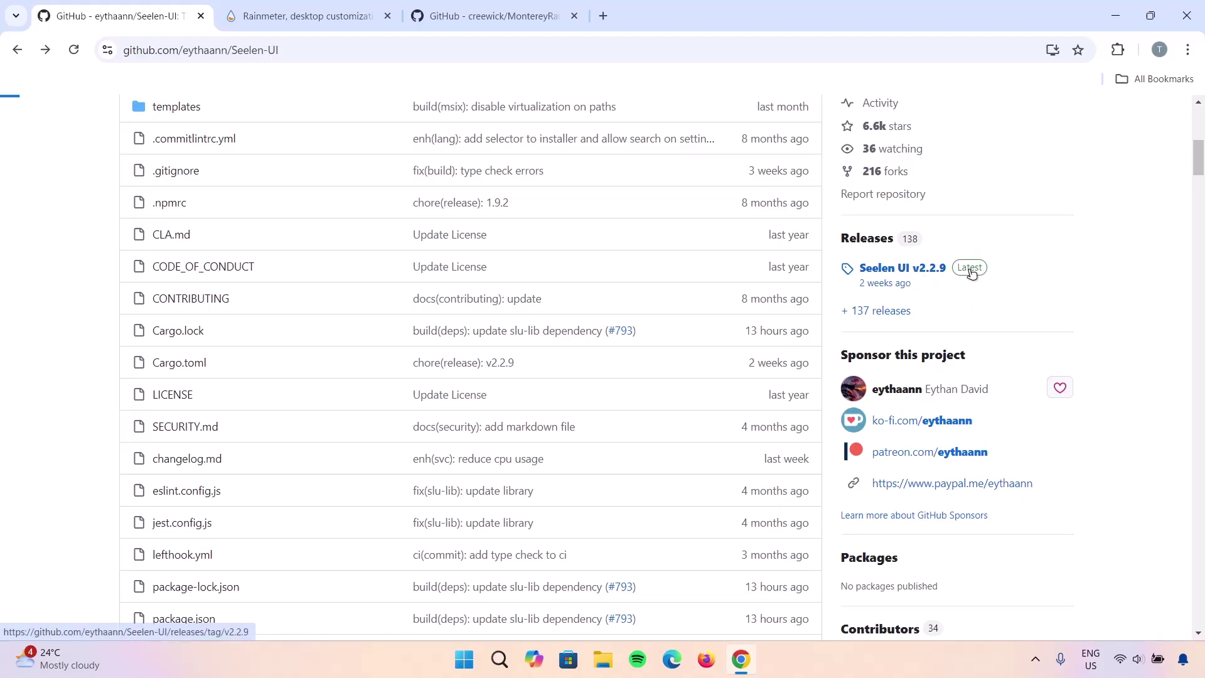
{"action": "scroll", "coordinate": [565, 389], "scroll_direction": "down", "scroll_amount": 9}
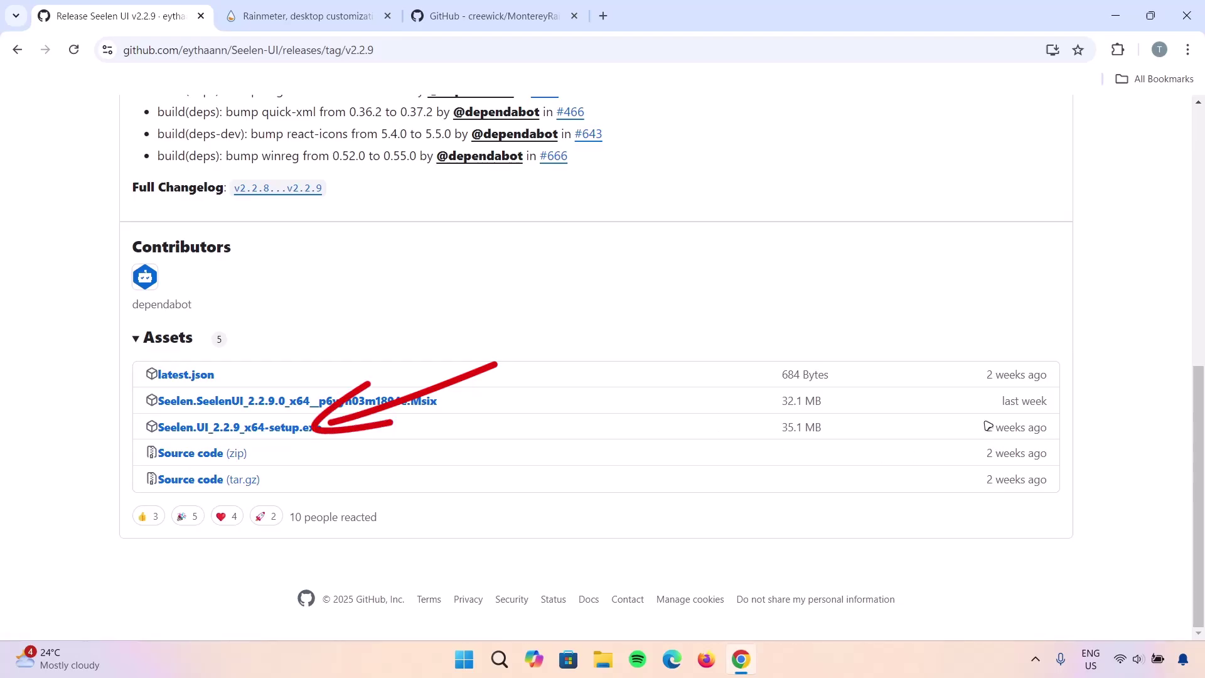
{"action": "left_click", "coordinate": [197, 427]}
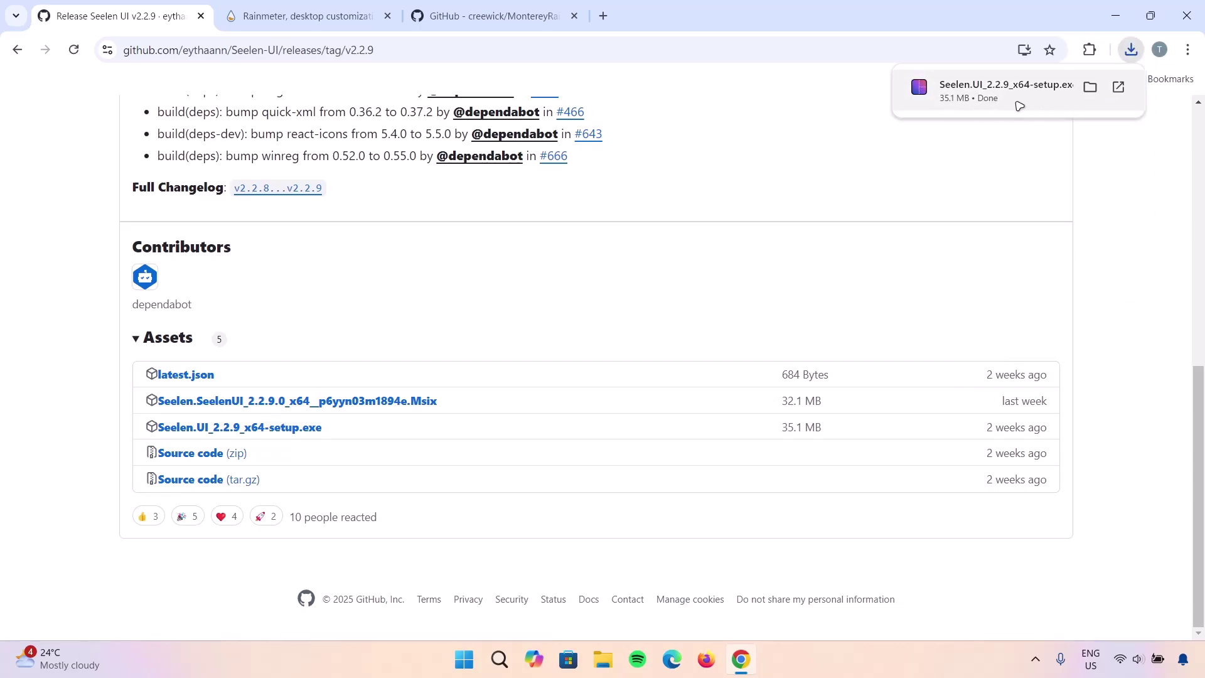
{"action": "left_click", "coordinate": [990, 98]}
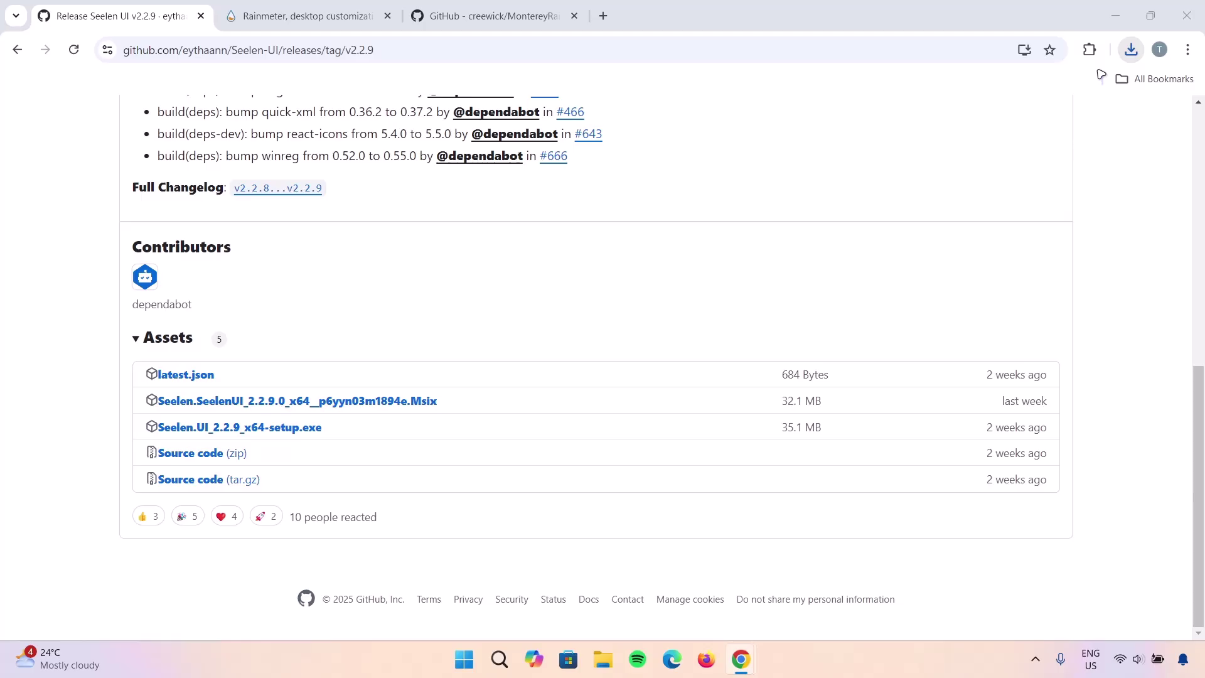
Launch the downloaded setup, allow it past SmartScreen with Run anyway, and confirm the installer language.
{"action": "left_click", "coordinate": [1116, 16]}
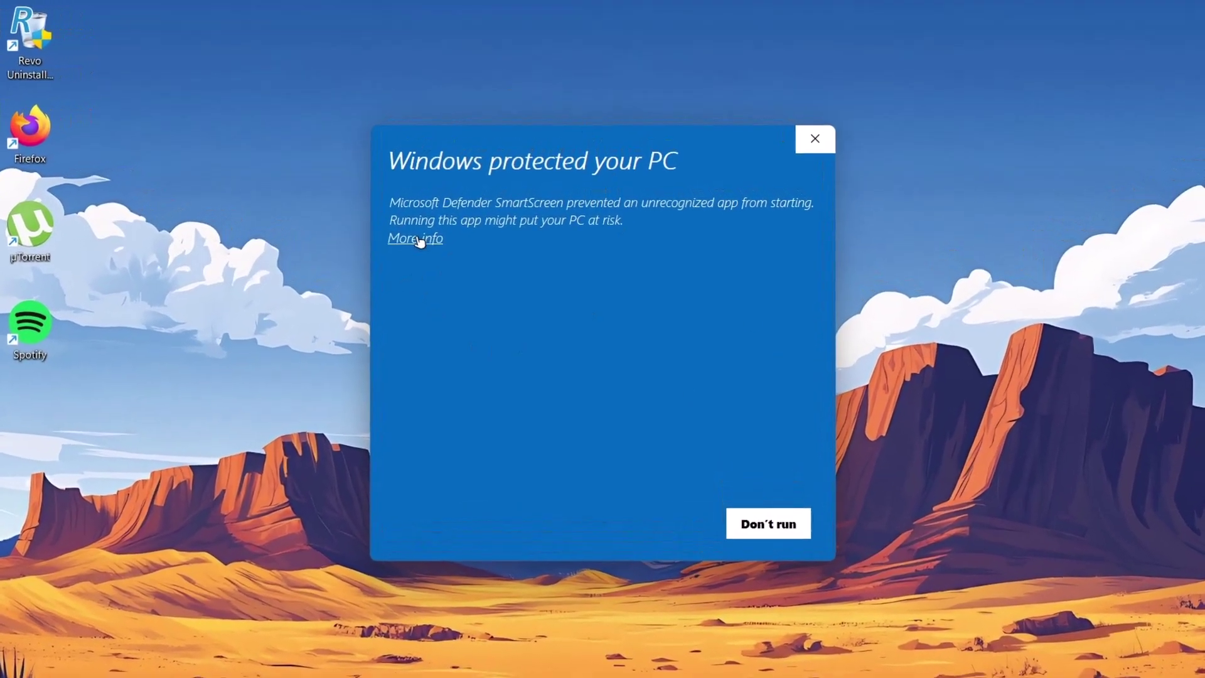
{"action": "left_click", "coordinate": [417, 239]}
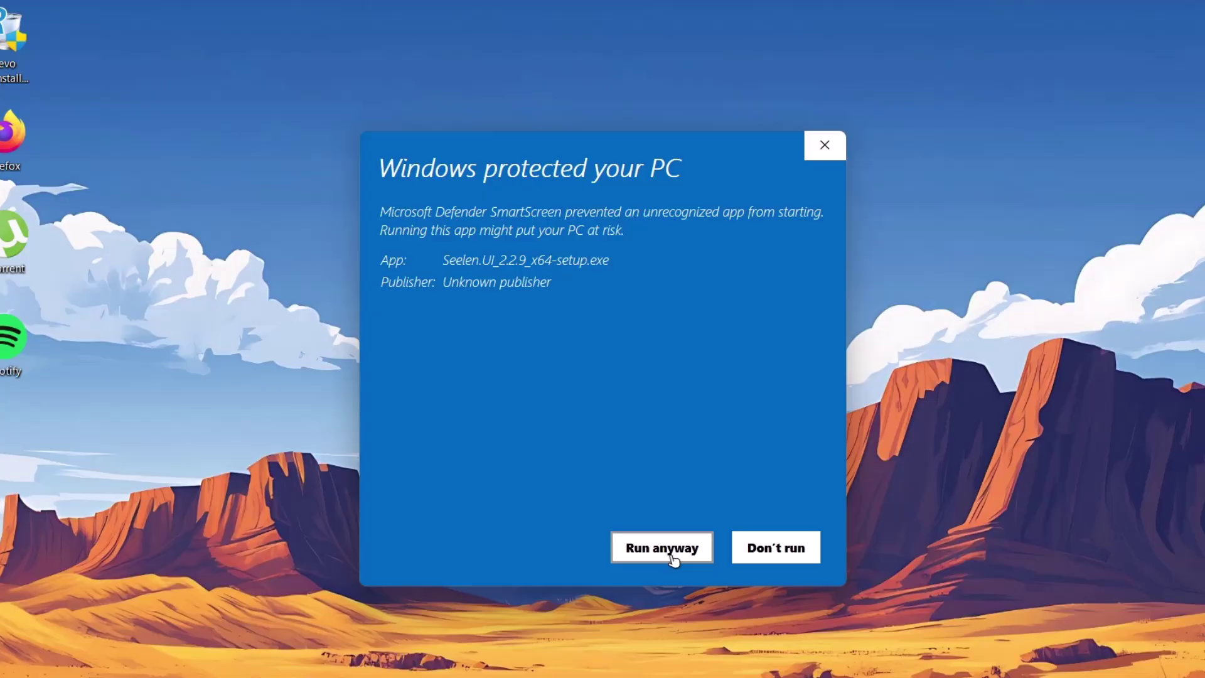
{"action": "left_click", "coordinate": [671, 550]}
{"action": "left_click", "coordinate": [634, 422]}
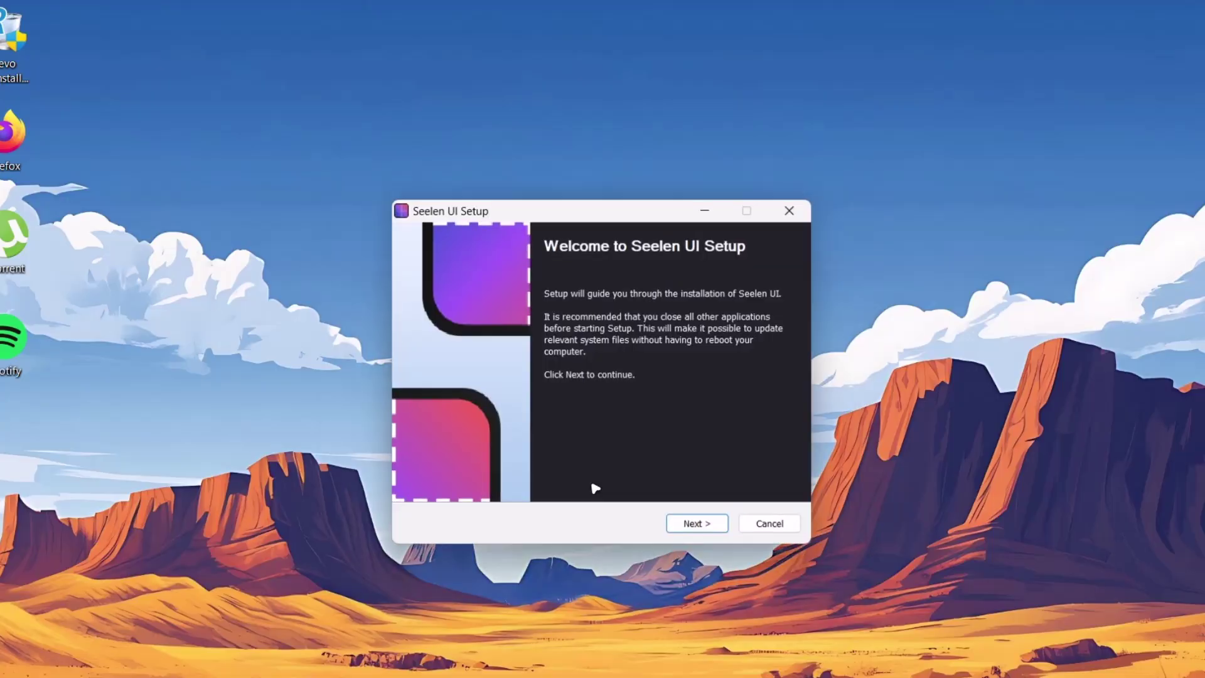
Accept the license and install Seelen UI to C:\Program Files\Seelen\Seelen UI, then finish the wizard.
{"action": "left_click", "coordinate": [690, 521]}
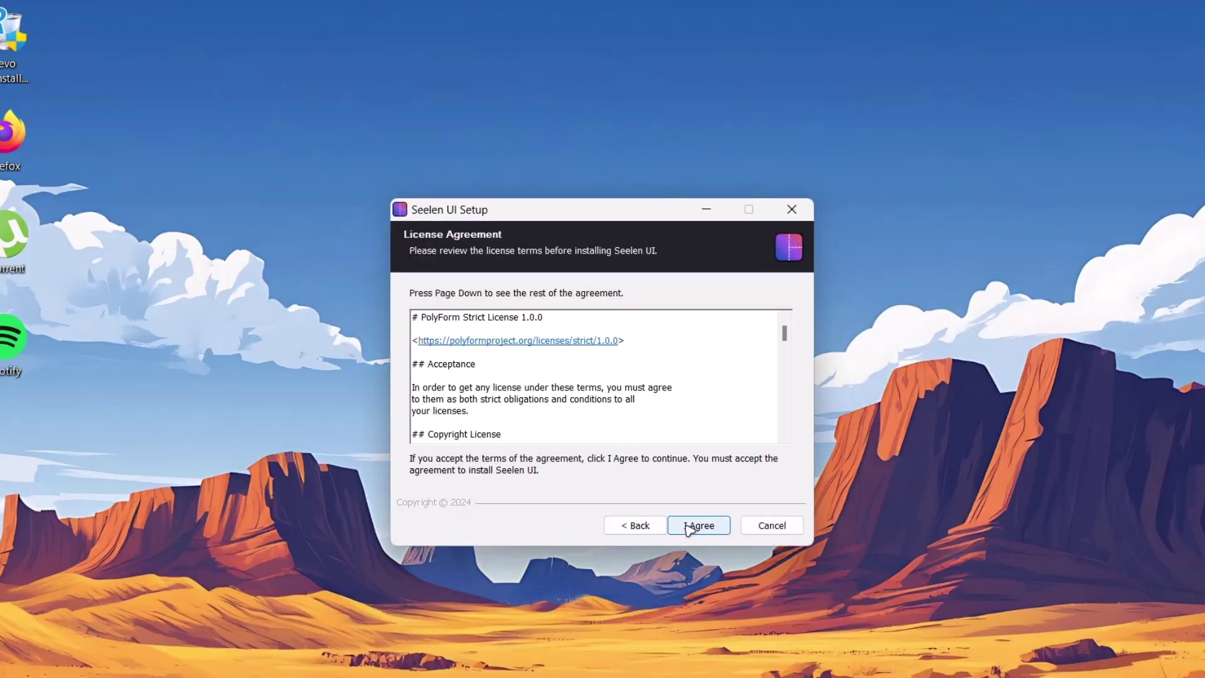
{"action": "left_click", "coordinate": [694, 526]}
{"action": "left_click", "coordinate": [699, 525]}
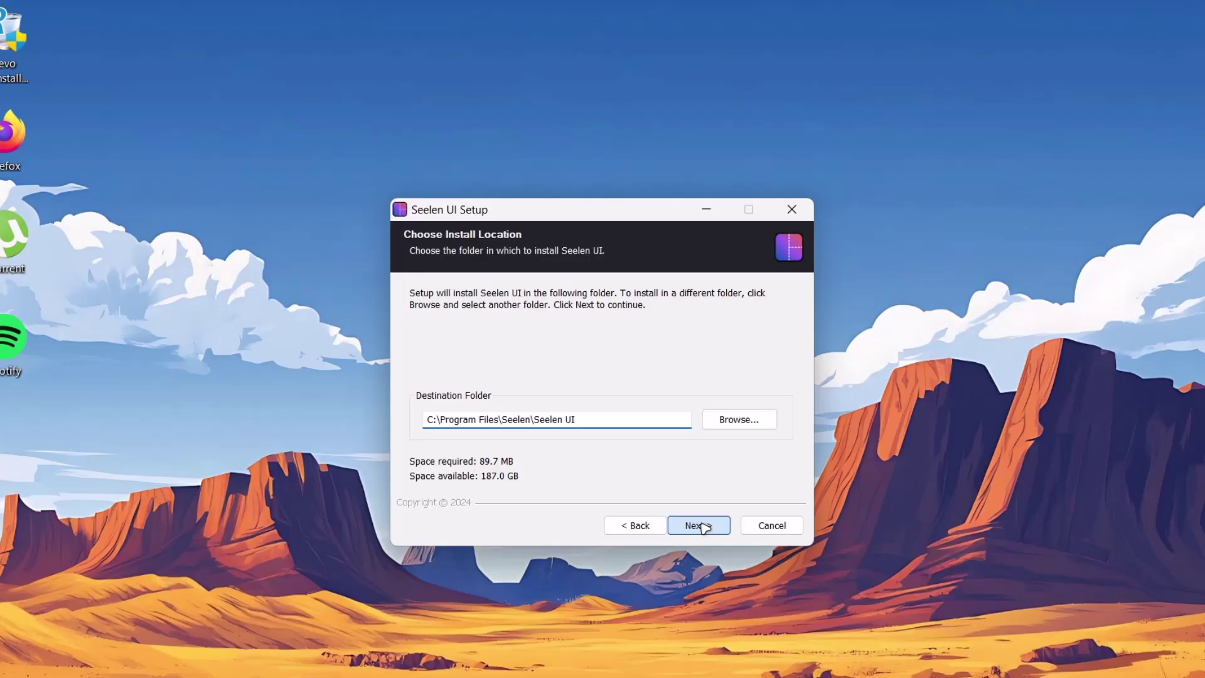
{"action": "left_click", "coordinate": [713, 567]}
{"action": "left_click", "coordinate": [699, 528]}
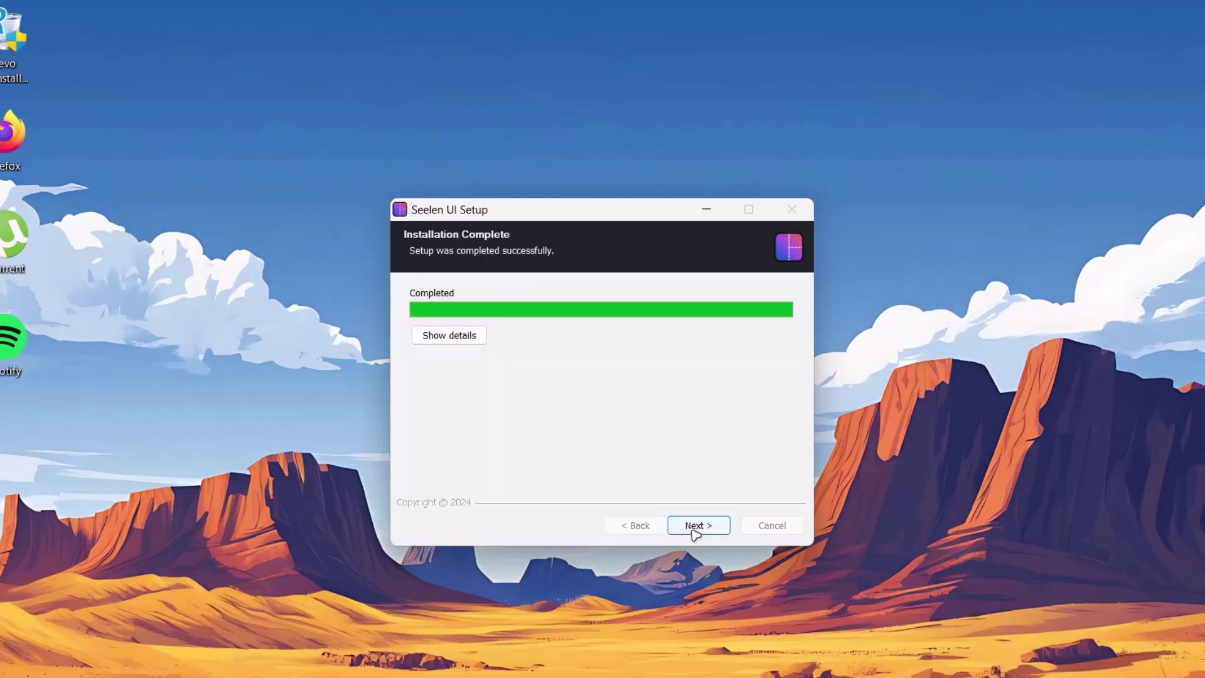
{"action": "left_click", "coordinate": [696, 526]}
{"action": "left_click", "coordinate": [701, 525]}
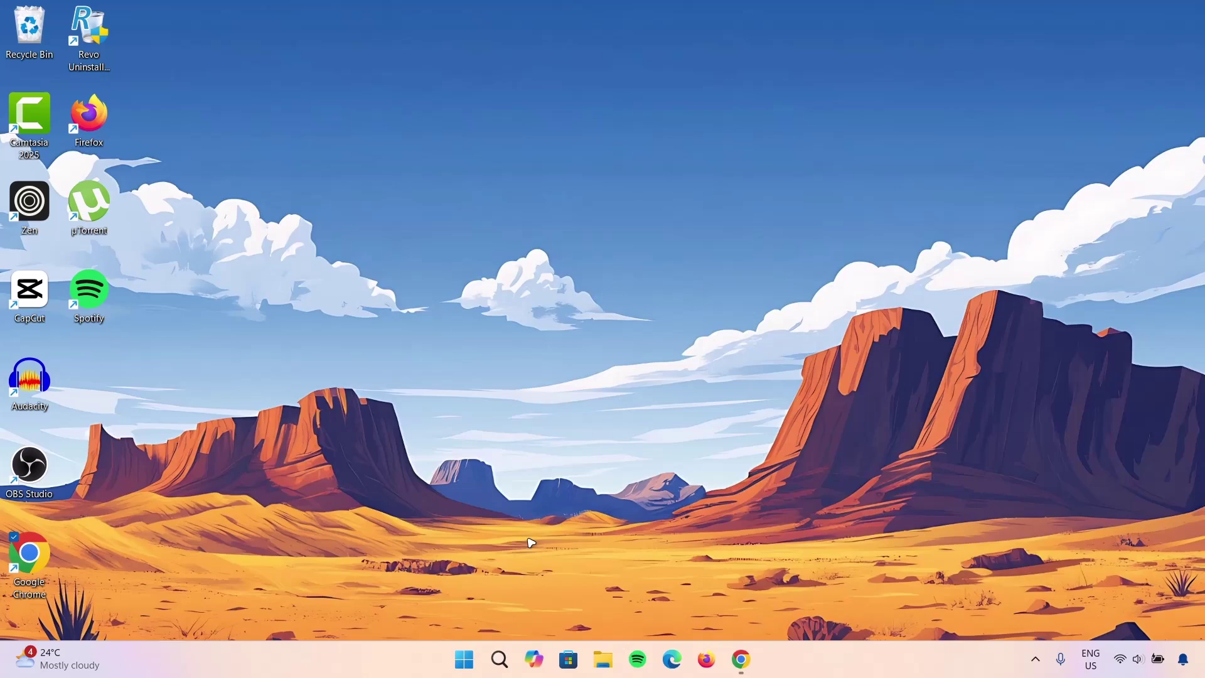
Search for 'seelen' in Windows Search and launch the Seelen UI app.
{"action": "left_click", "coordinate": [499, 659]}
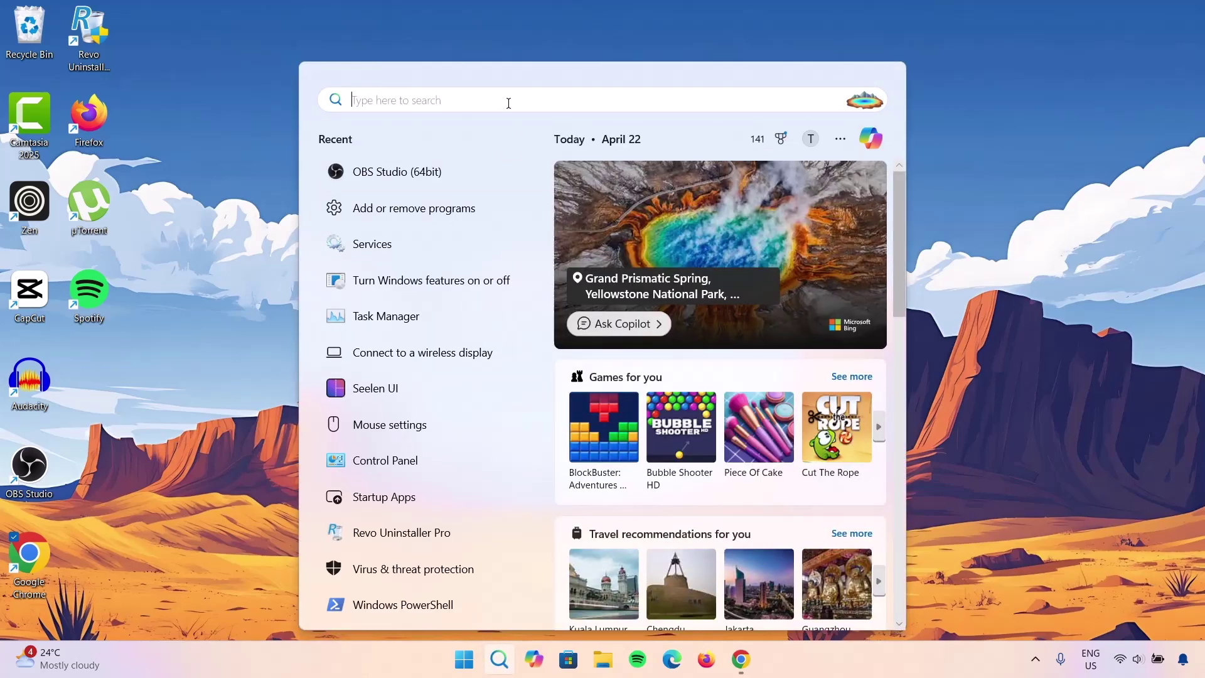
{"action": "type", "text": "seelen"}
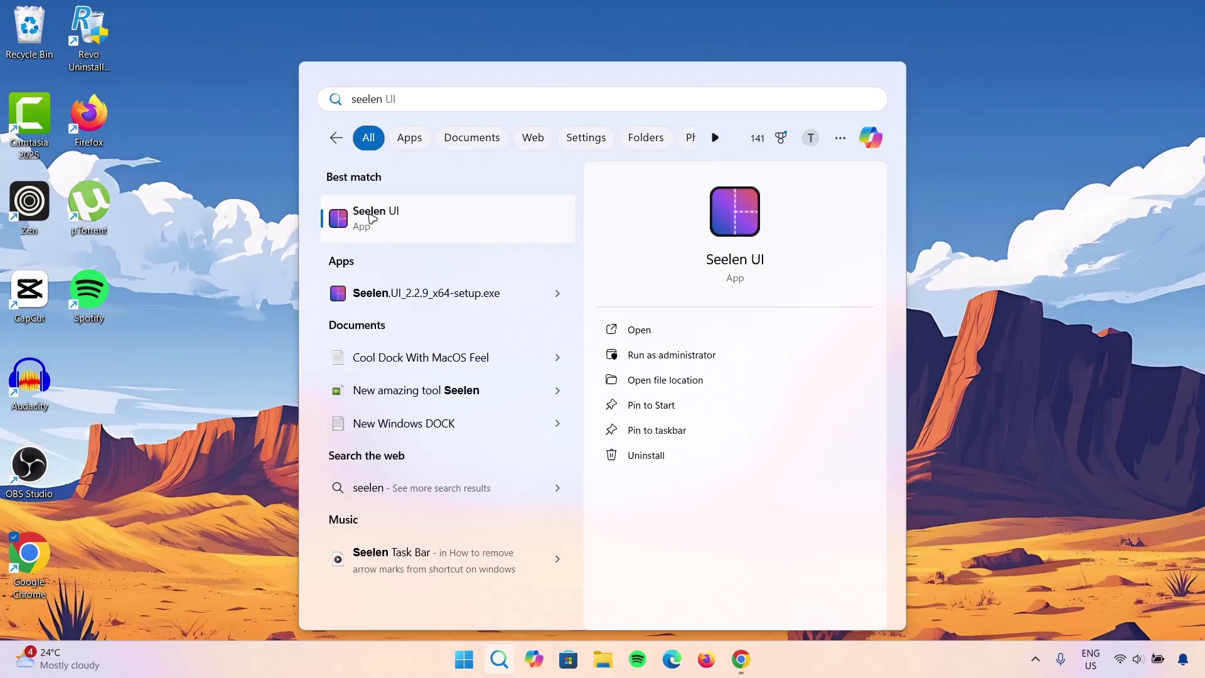
{"action": "left_click", "coordinate": [402, 217]}
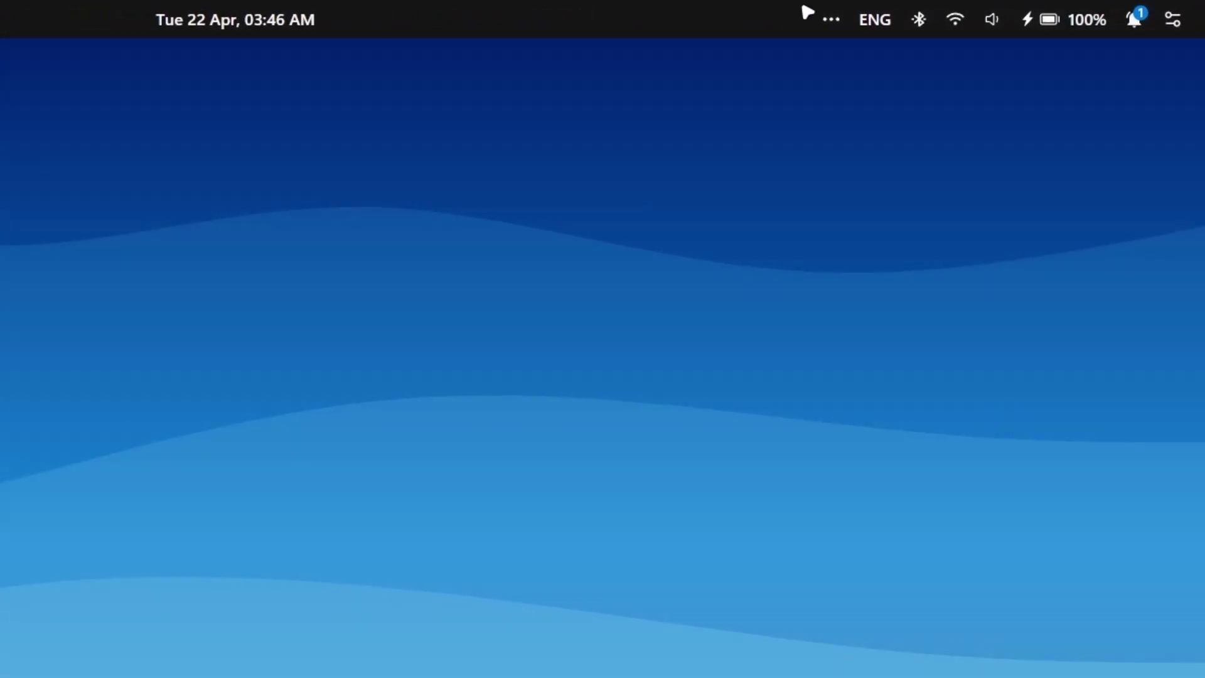
Open Seelen UI Settings from its tray icon menu and go to the General page.
{"action": "left_click", "coordinate": [831, 22]}
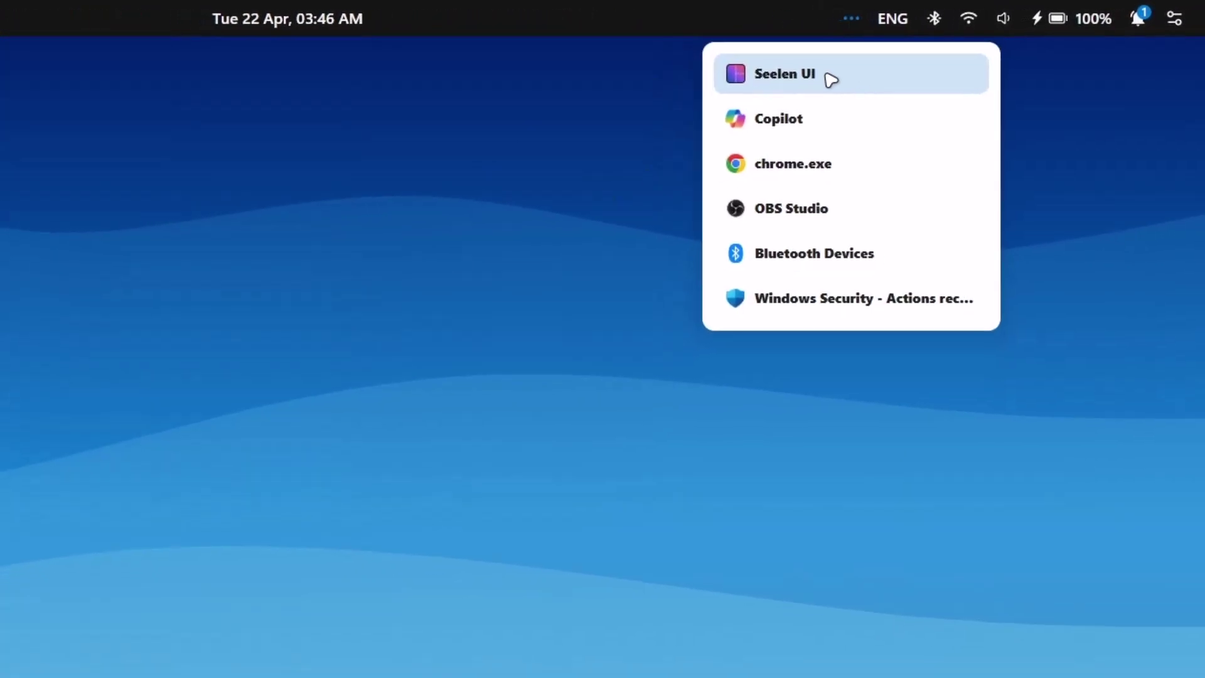
{"action": "right_click", "coordinate": [832, 79]}
{"action": "left_click", "coordinate": [870, 46]}
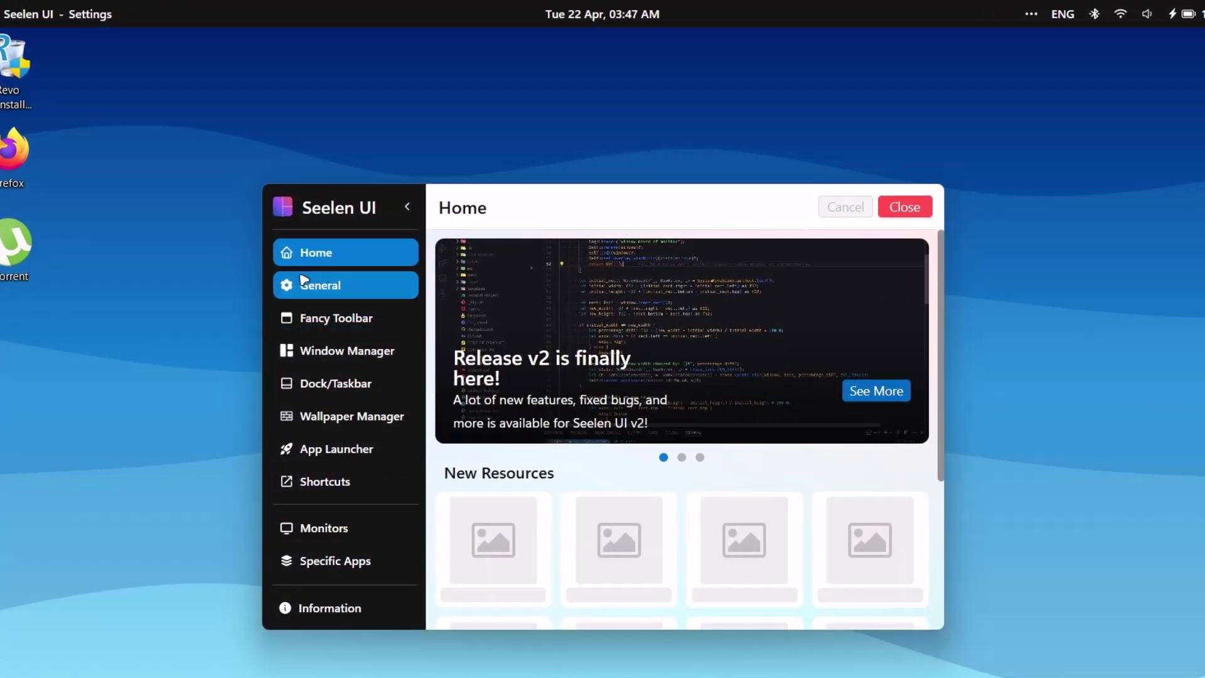
{"action": "left_click", "coordinate": [333, 288]}
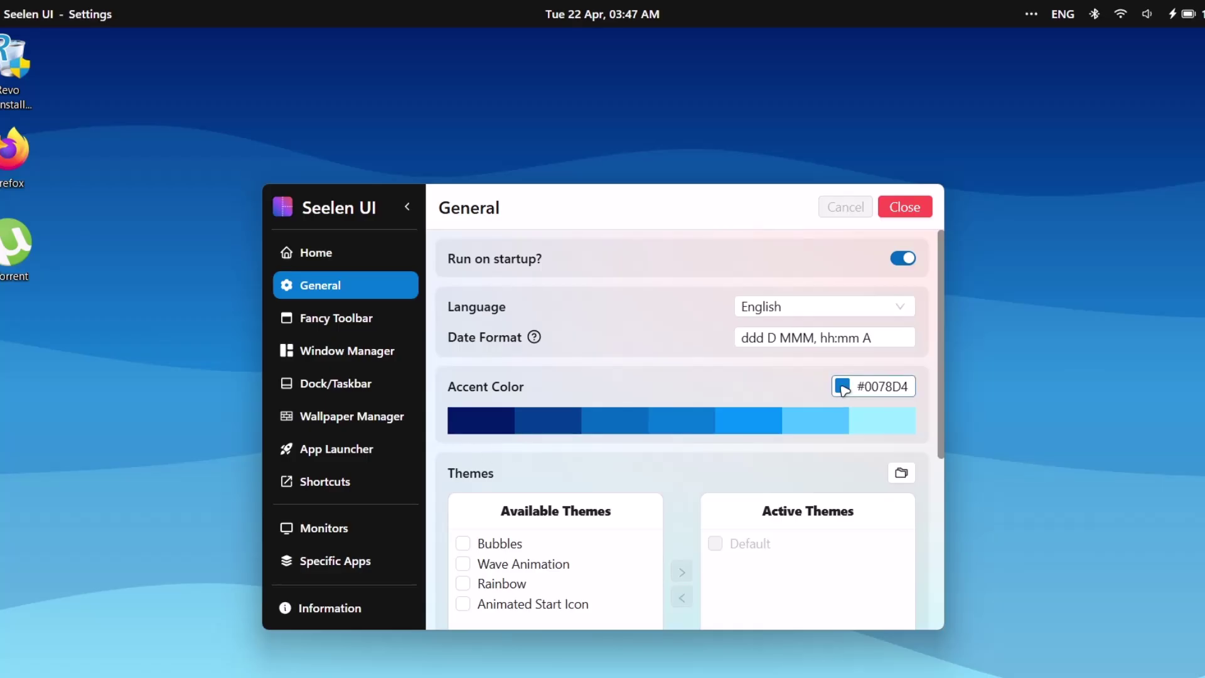
Set the Windows accent colour to the blue recent swatch, matching Seelen UI's #0078D4.
{"action": "left_click", "coordinate": [842, 387]}
{"action": "scroll", "coordinate": [536, 345], "scroll_direction": "down", "scroll_amount": 5}
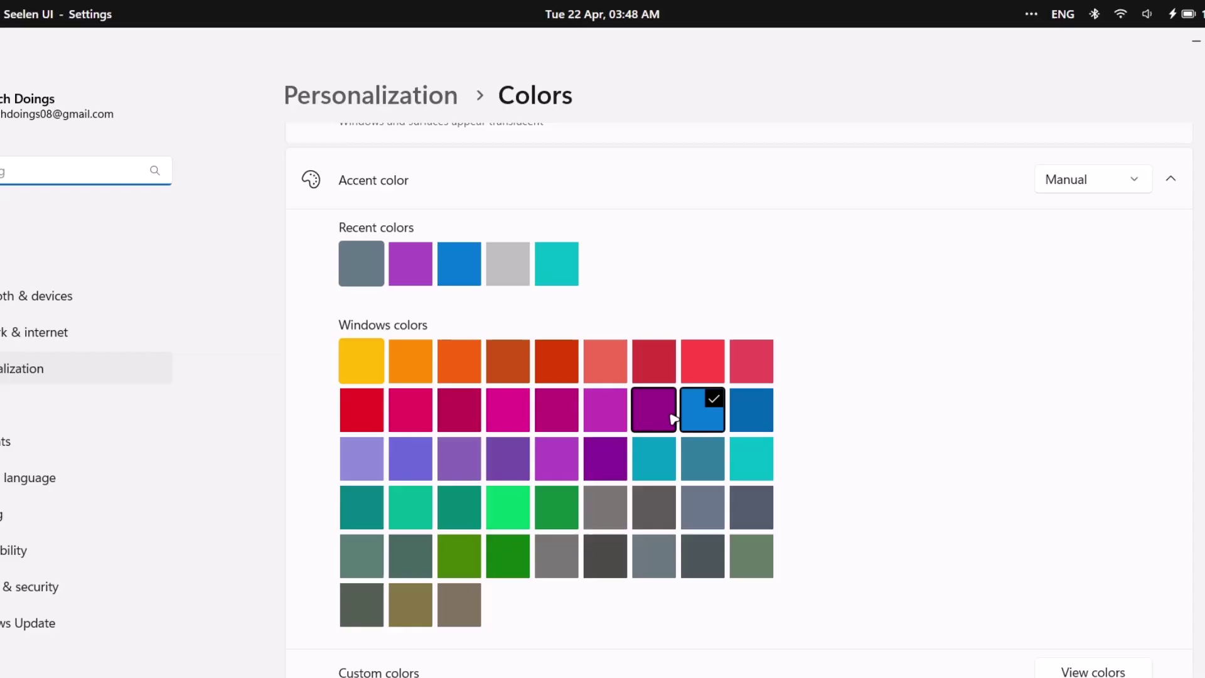
{"action": "scroll", "coordinate": [726, 390], "scroll_direction": "up", "scroll_amount": 3}
{"action": "left_click", "coordinate": [467, 449]}
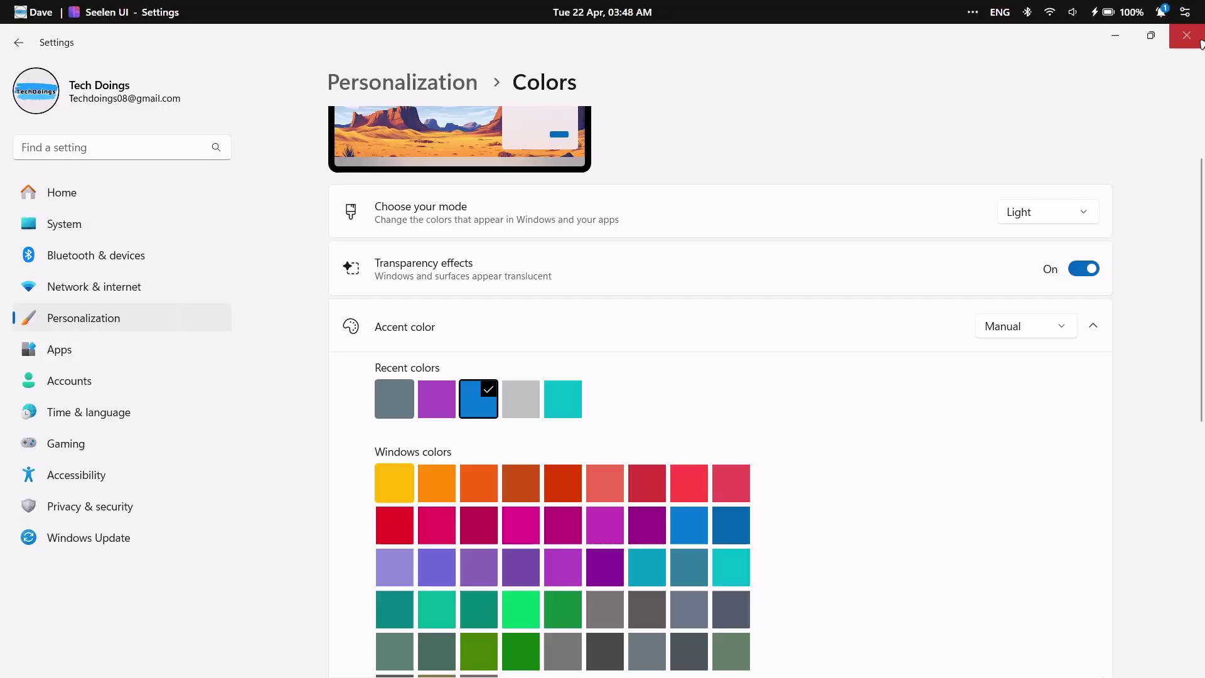
Move the Bubbles, Wave Animation and Animated Start Icon themes into Active Themes and save.
{"action": "left_click", "coordinate": [1186, 35]}
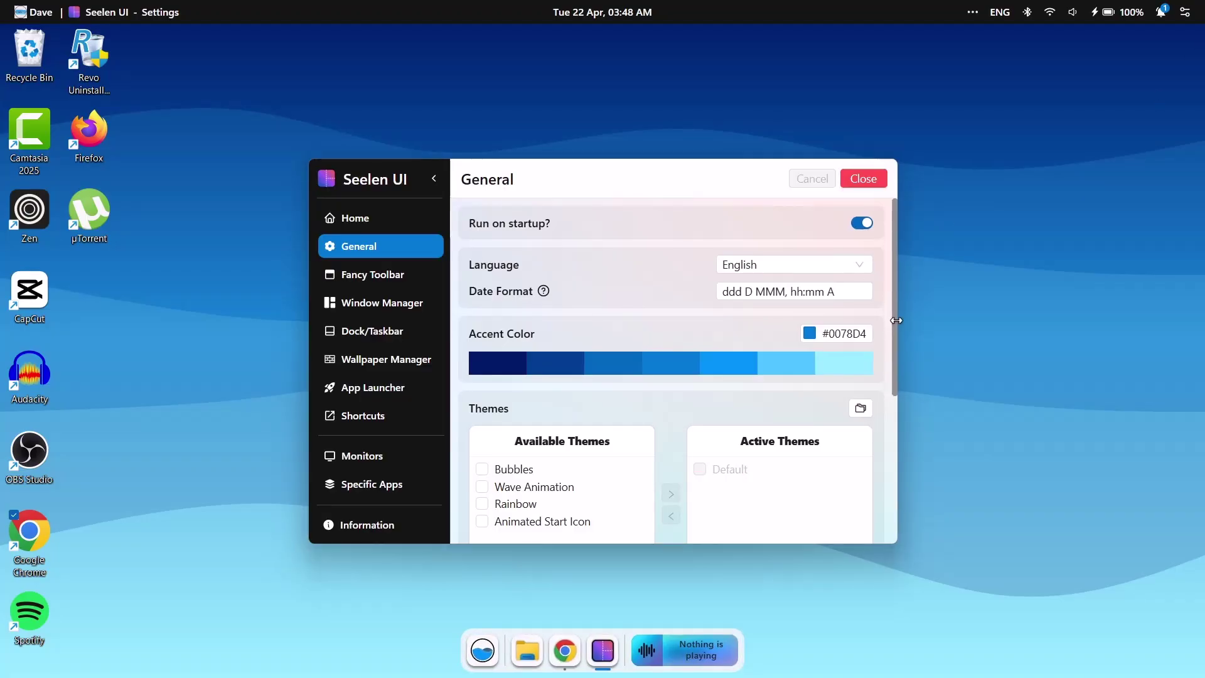
{"action": "scroll", "coordinate": [891, 383], "scroll_direction": "down", "scroll_amount": 3}
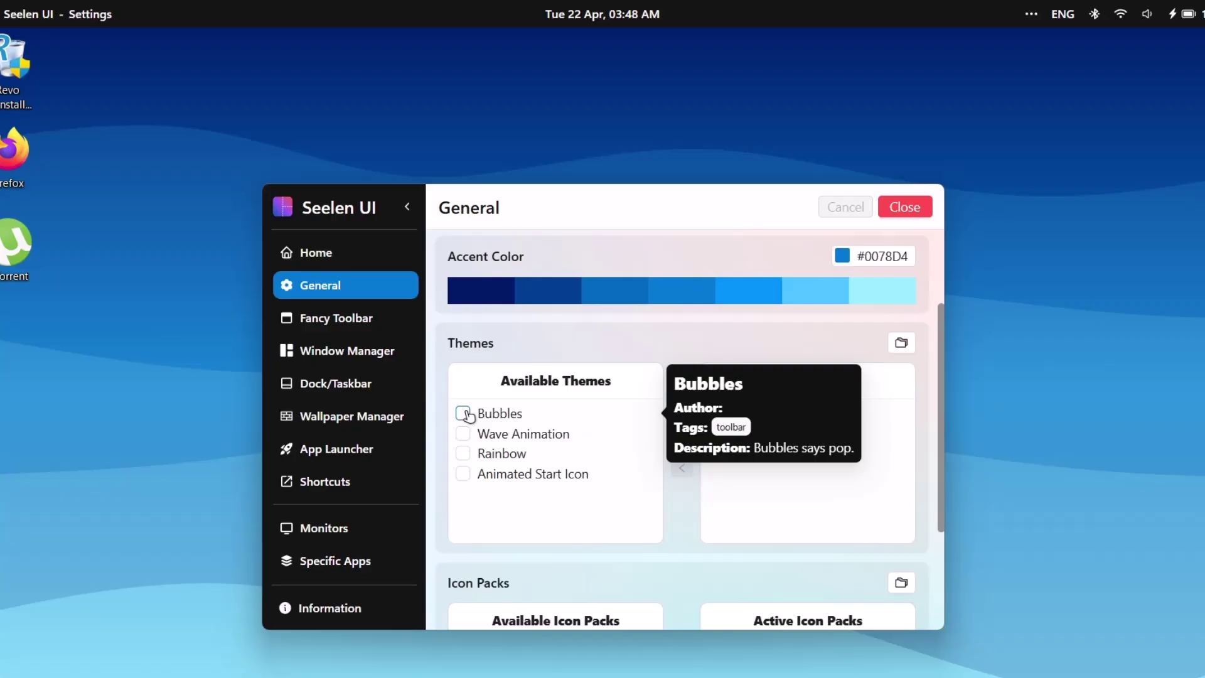
{"action": "left_click", "coordinate": [465, 414]}
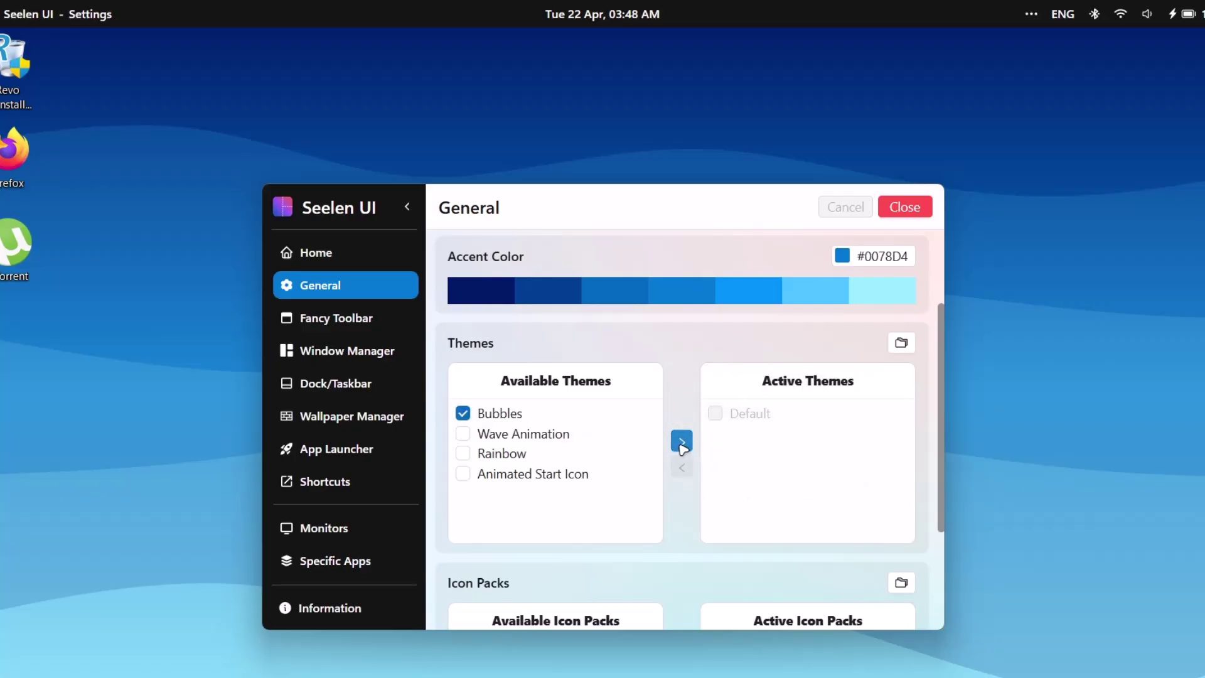
{"action": "left_click", "coordinate": [682, 443]}
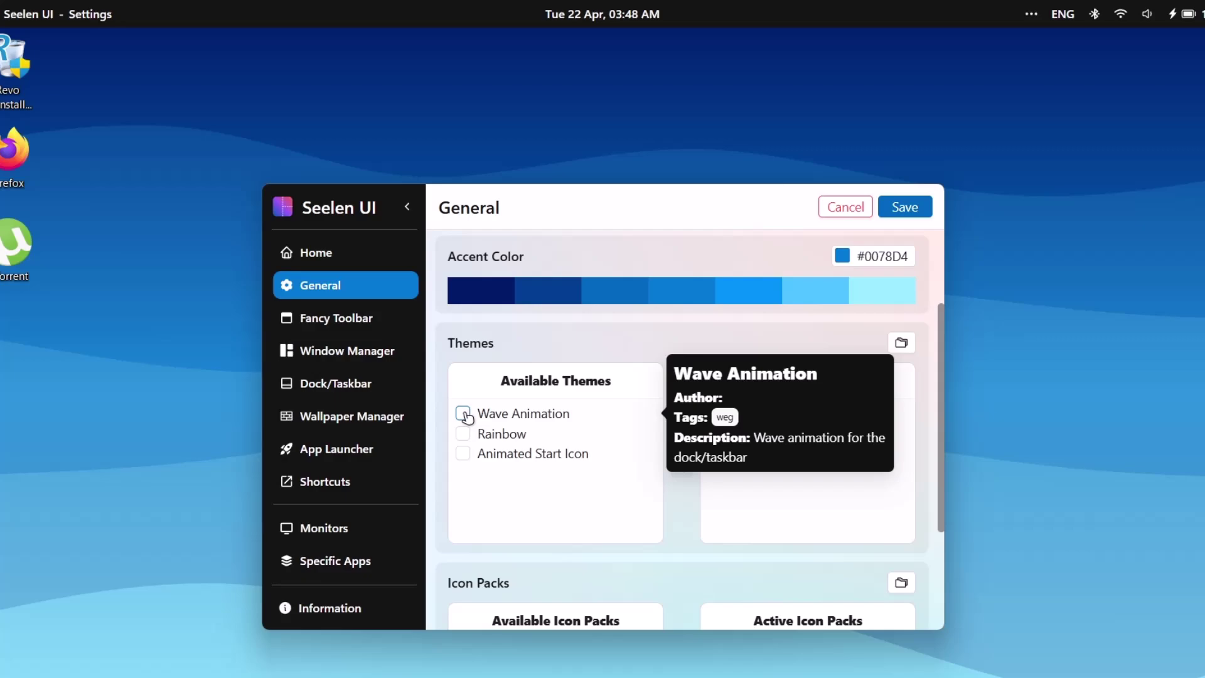
{"action": "left_click", "coordinate": [464, 414]}
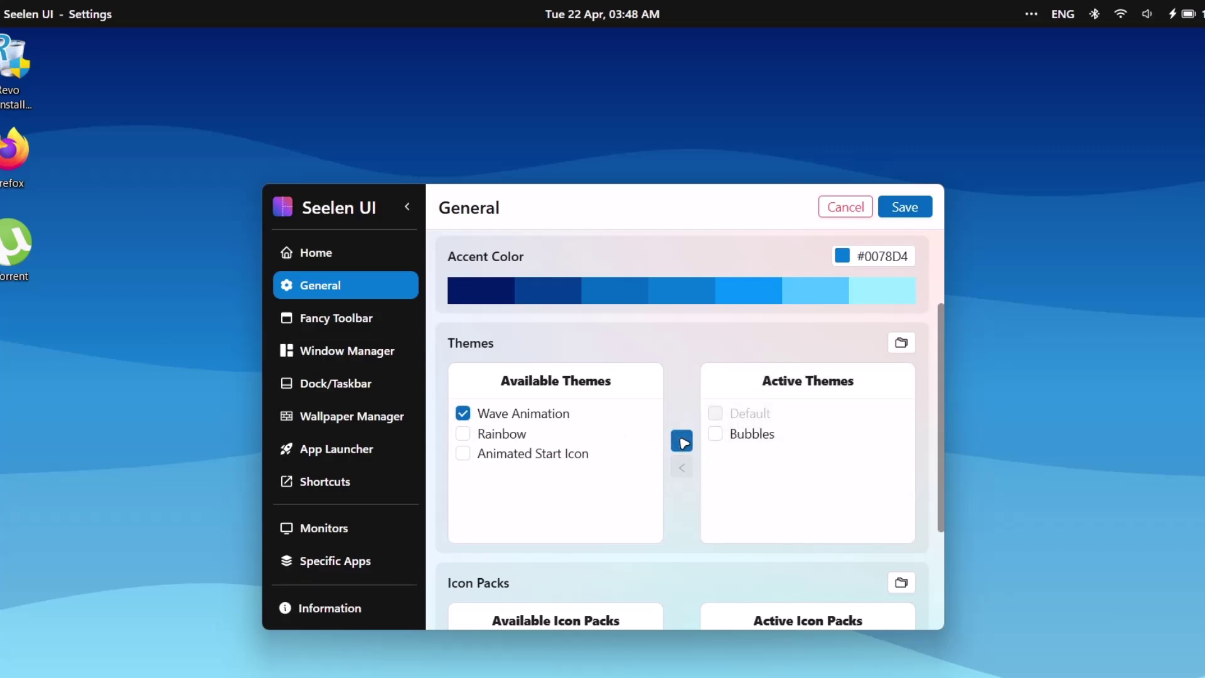
{"action": "left_click", "coordinate": [683, 443]}
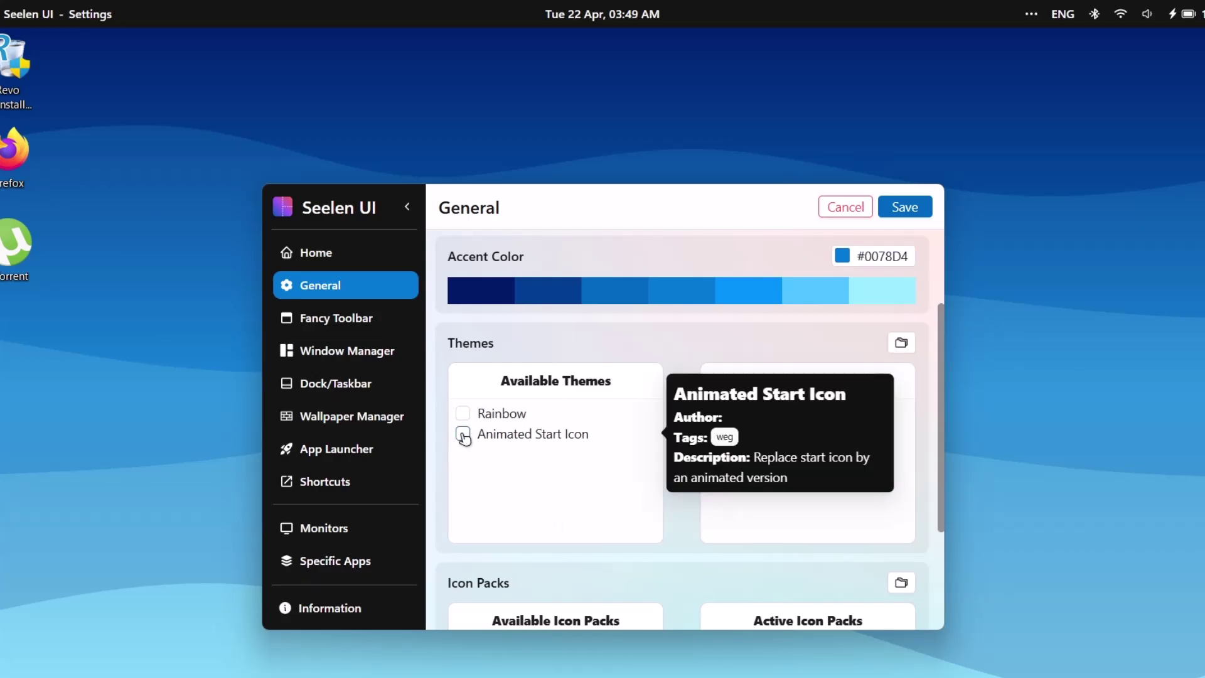
{"action": "left_click", "coordinate": [464, 433]}
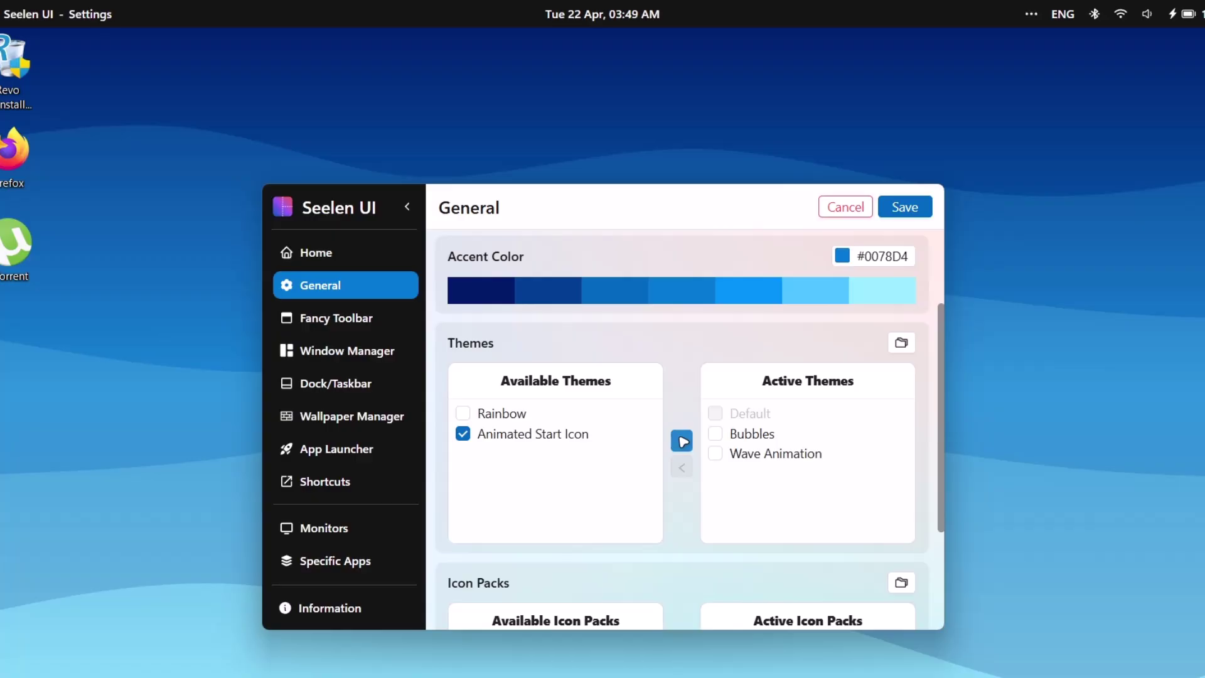
{"action": "left_click", "coordinate": [683, 443]}
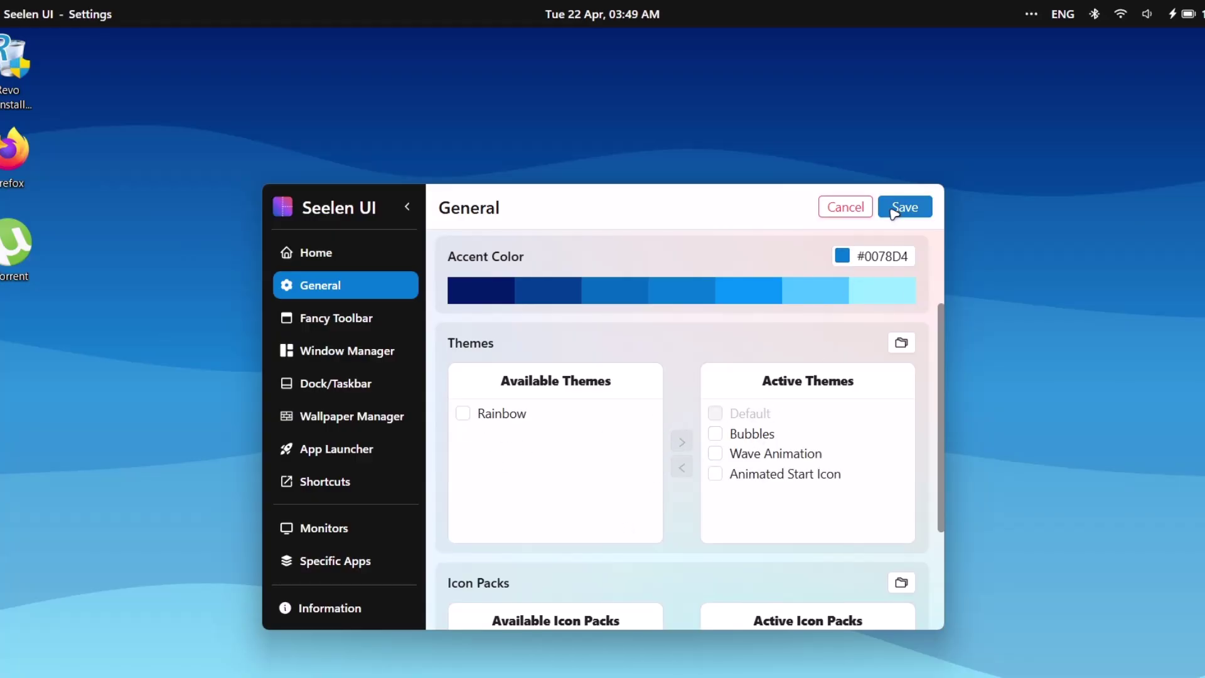
{"action": "left_click", "coordinate": [896, 206]}
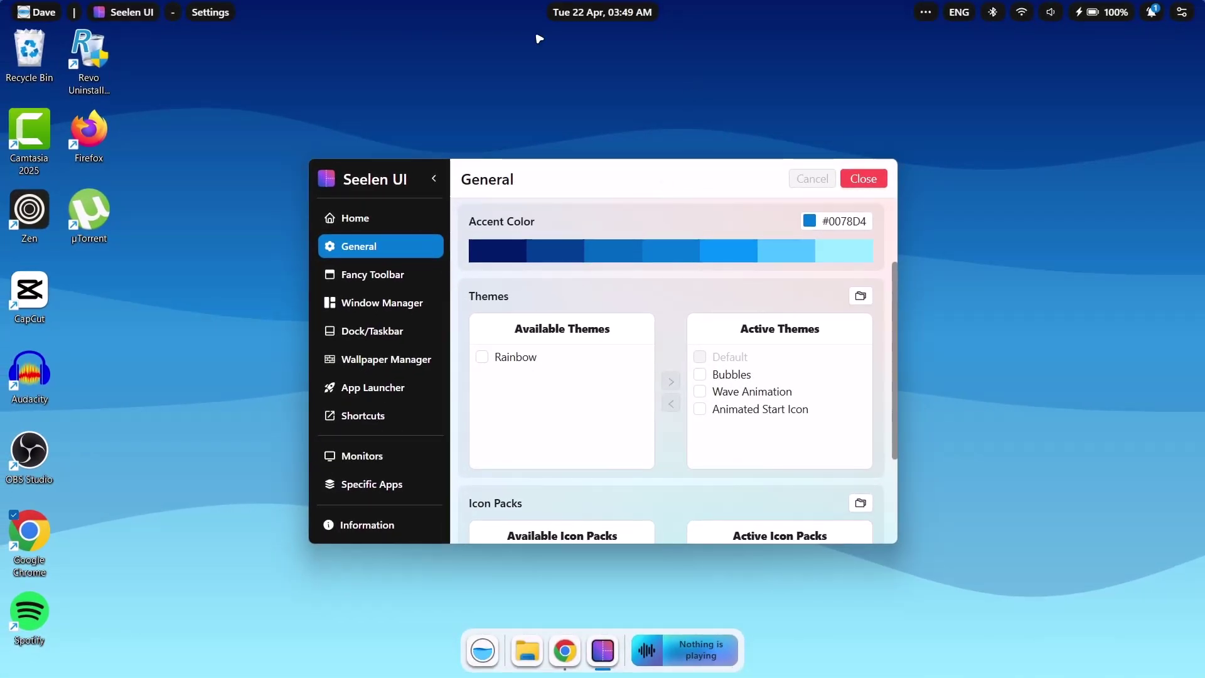
Set the Fancy Toolbar height to 35, save it, and go to Wallpaper Manager.
{"action": "left_click", "coordinate": [387, 275]}
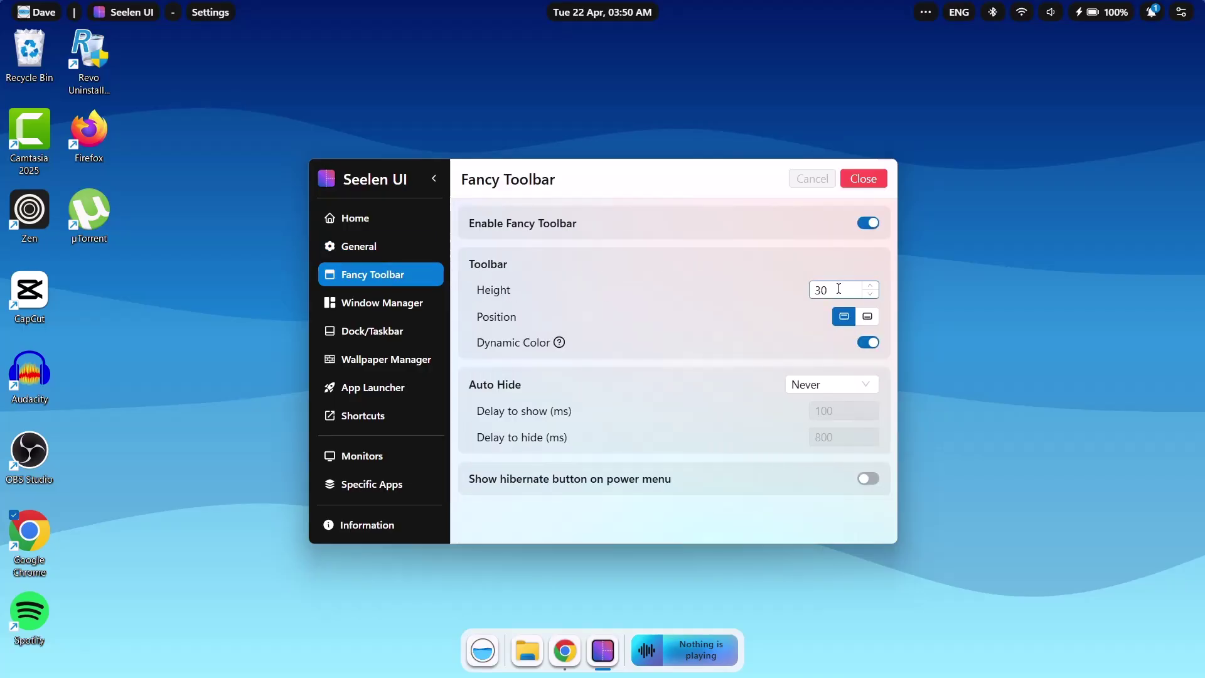
{"action": "type", "text": "35"}
{"action": "left_click", "coordinate": [864, 178]}
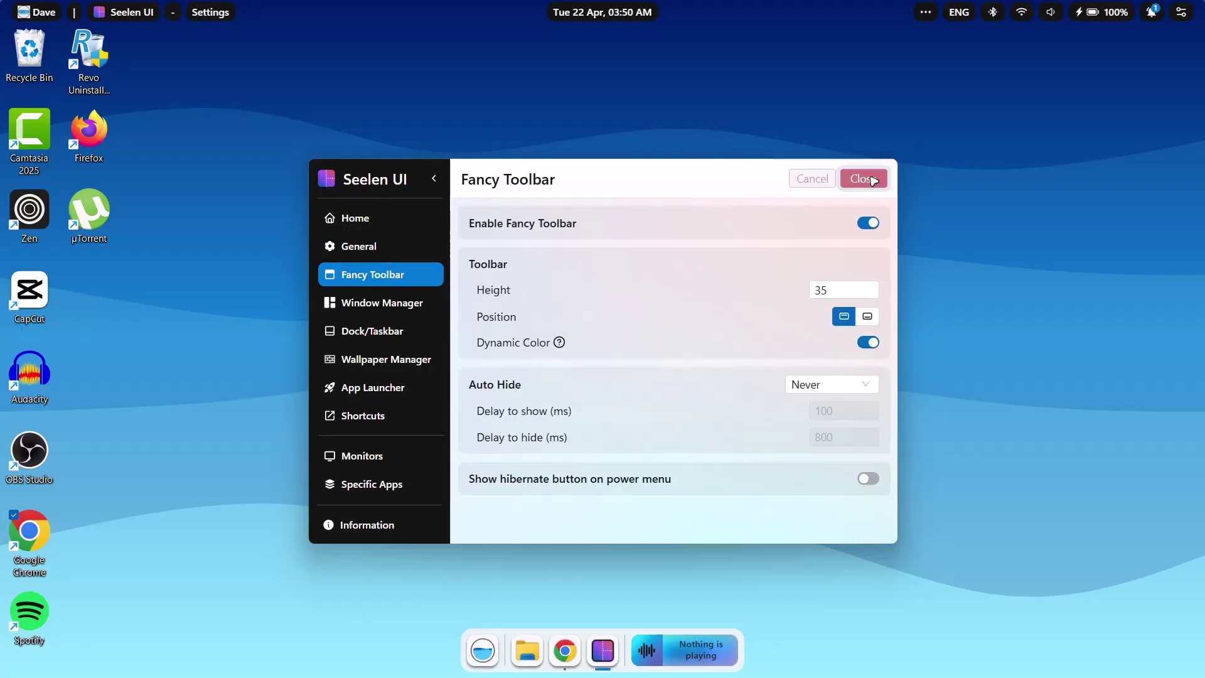
{"action": "left_click", "coordinate": [366, 358]}
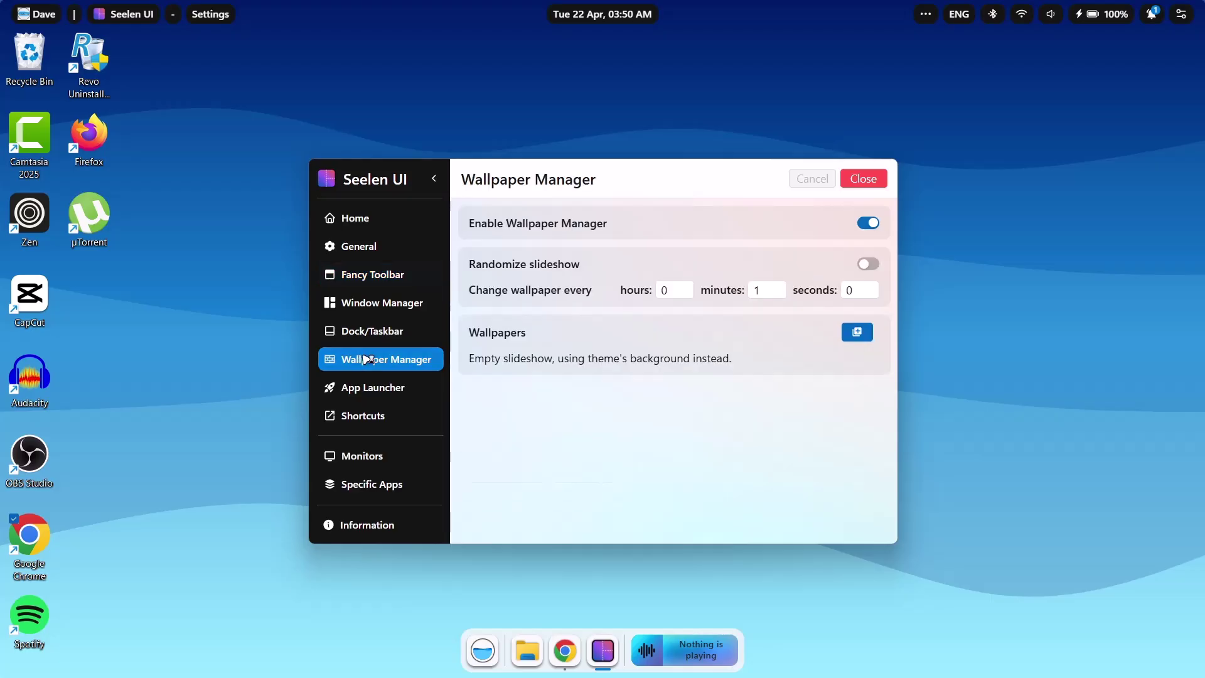
Switch off Enable Wallpaper Manager and save the change.
{"action": "left_click", "coordinate": [866, 224]}
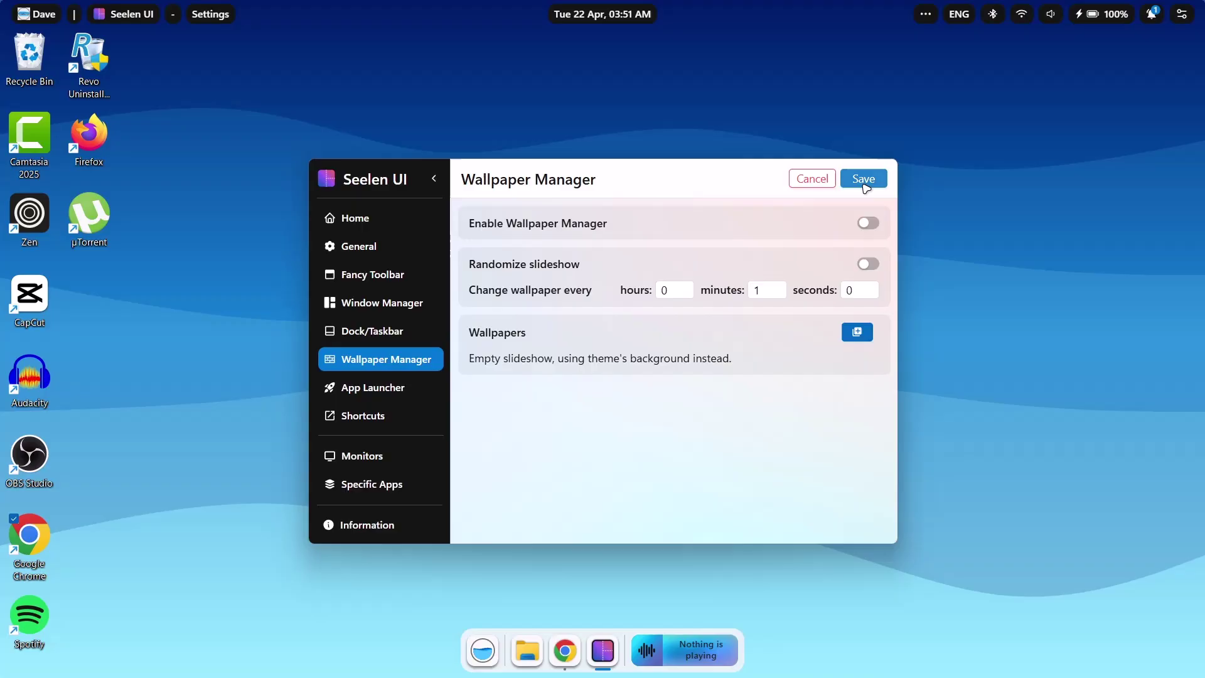
{"action": "left_click", "coordinate": [864, 181]}
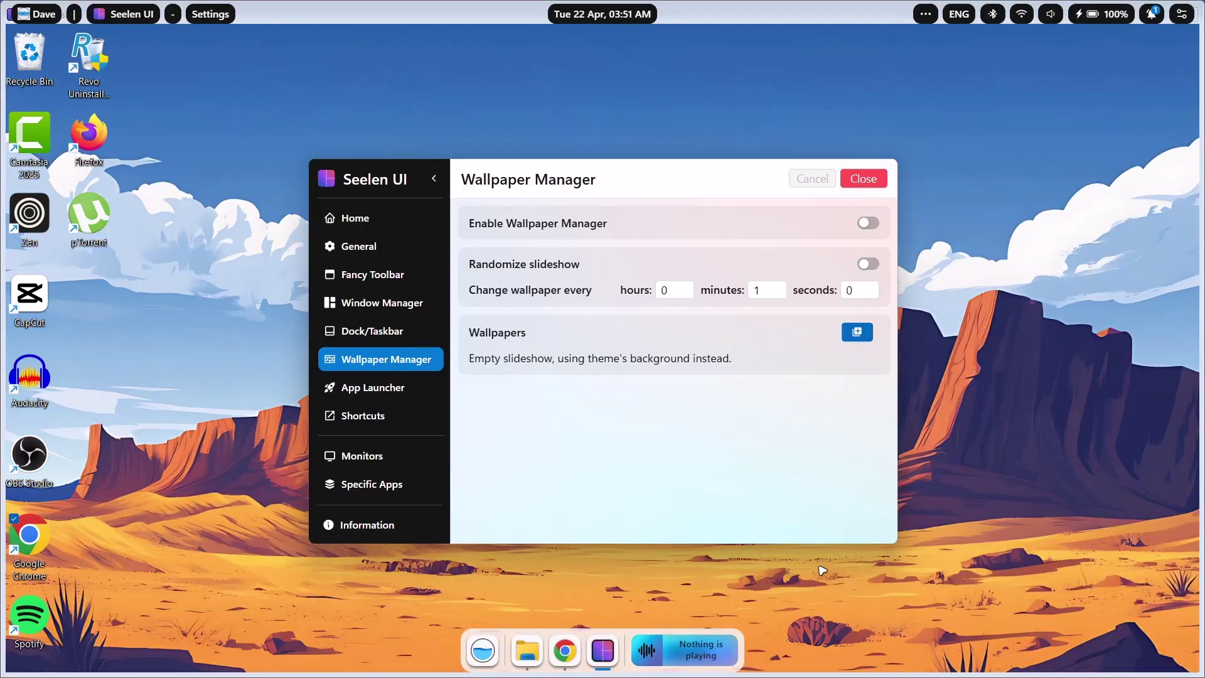
Set lo-fi-aesthetic-landscape-wallpaper-4k from Downloads as the desktop background and minimize the folder window.
{"action": "left_click", "coordinate": [528, 650]}
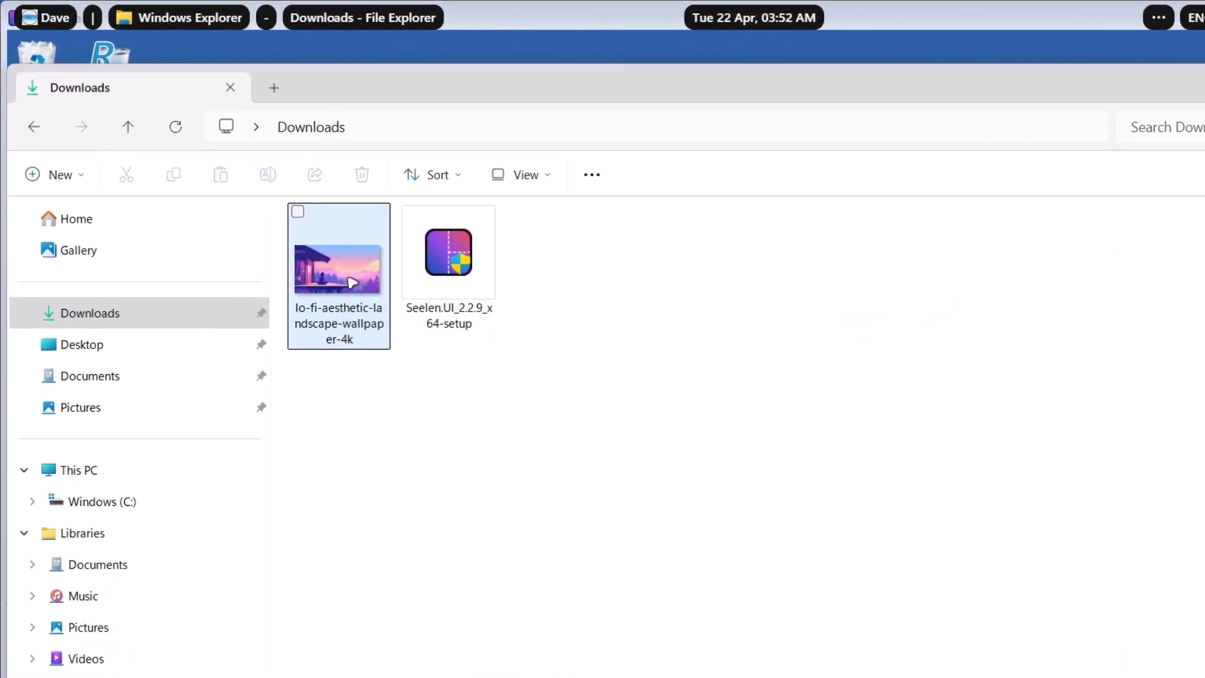
{"action": "left_click", "coordinate": [342, 271]}
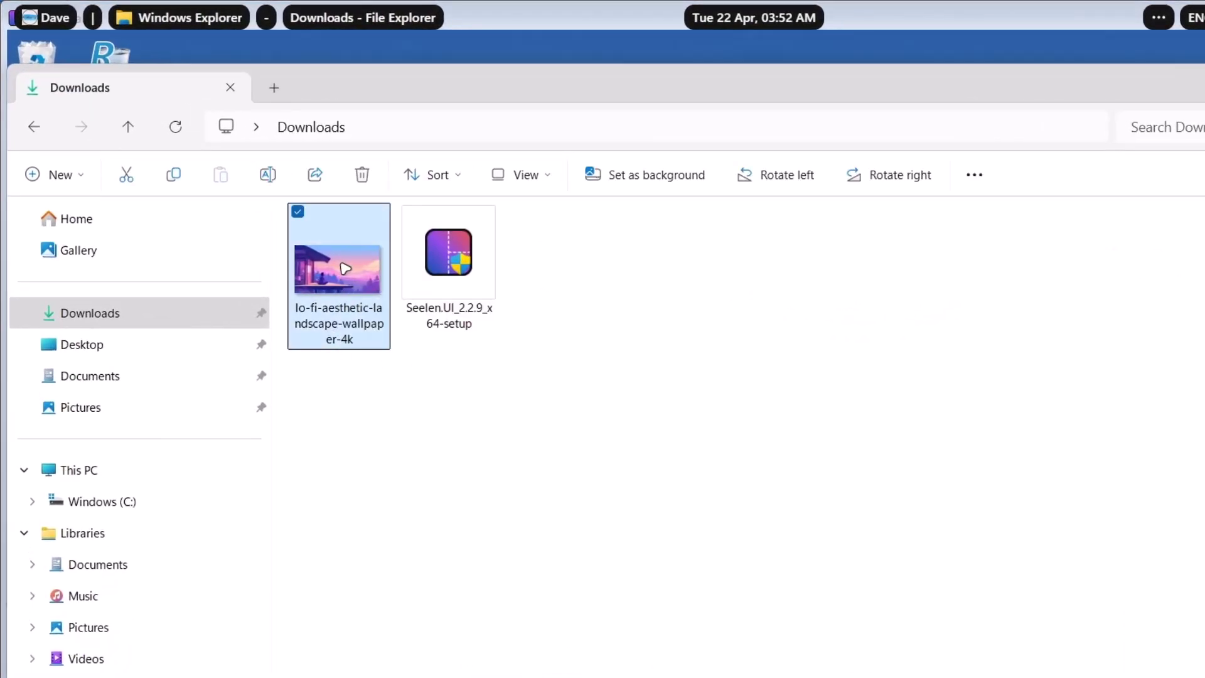
{"action": "right_click", "coordinate": [344, 269]}
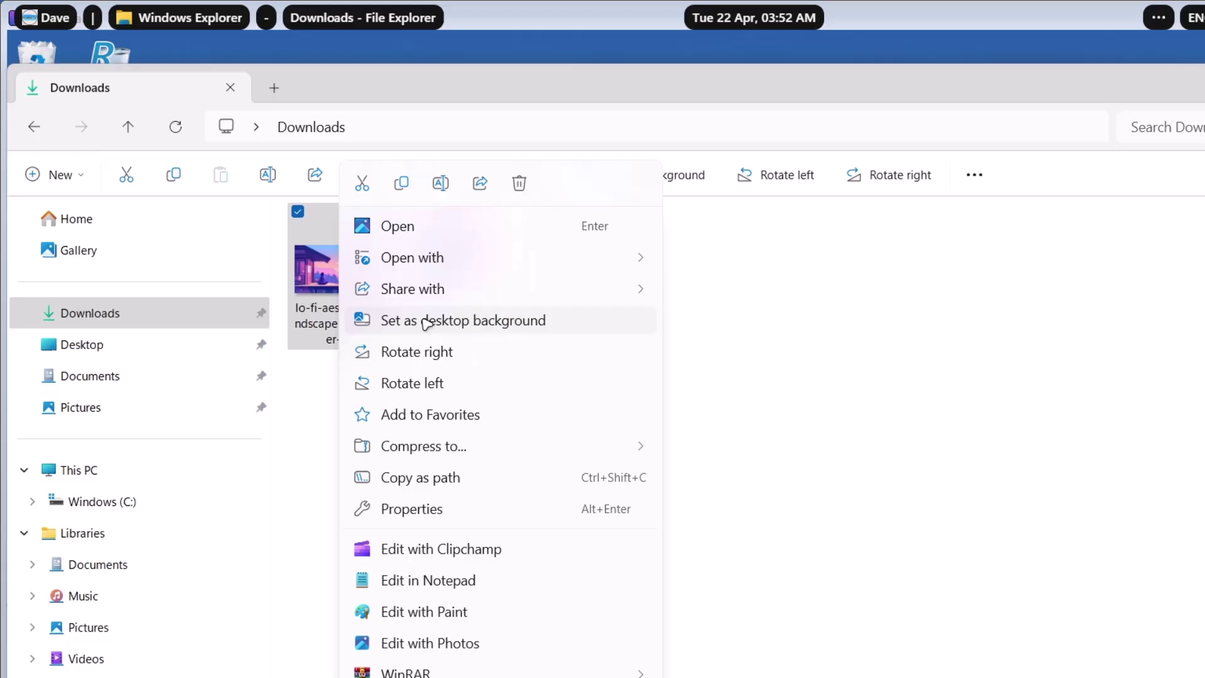
{"action": "left_click", "coordinate": [427, 321]}
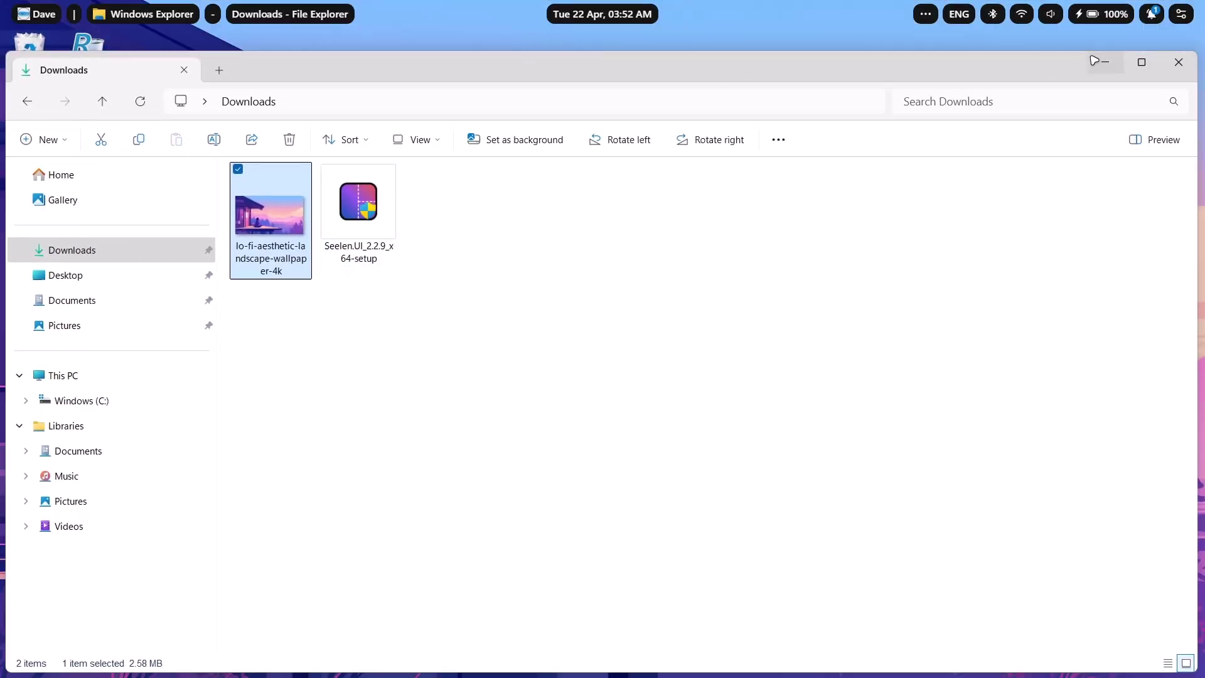
{"action": "left_click", "coordinate": [1103, 61]}
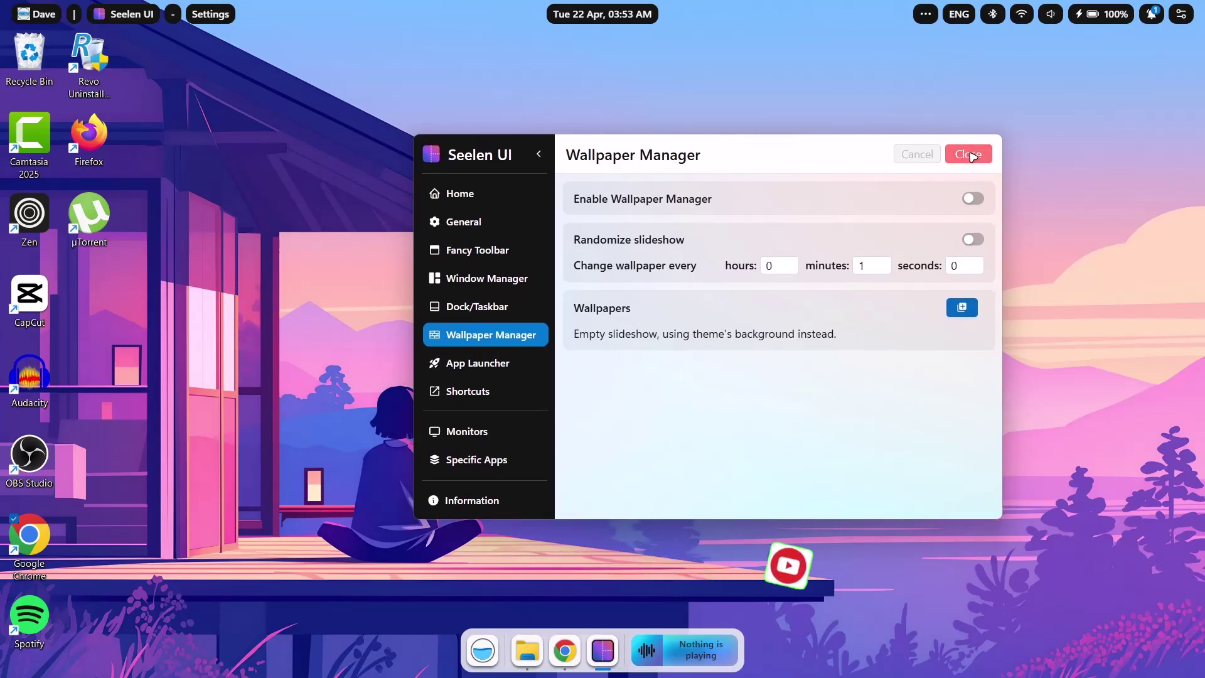
Close the Seelen UI settings window, launch Firefox and pin it to the dock.
{"action": "left_click", "coordinate": [970, 155]}
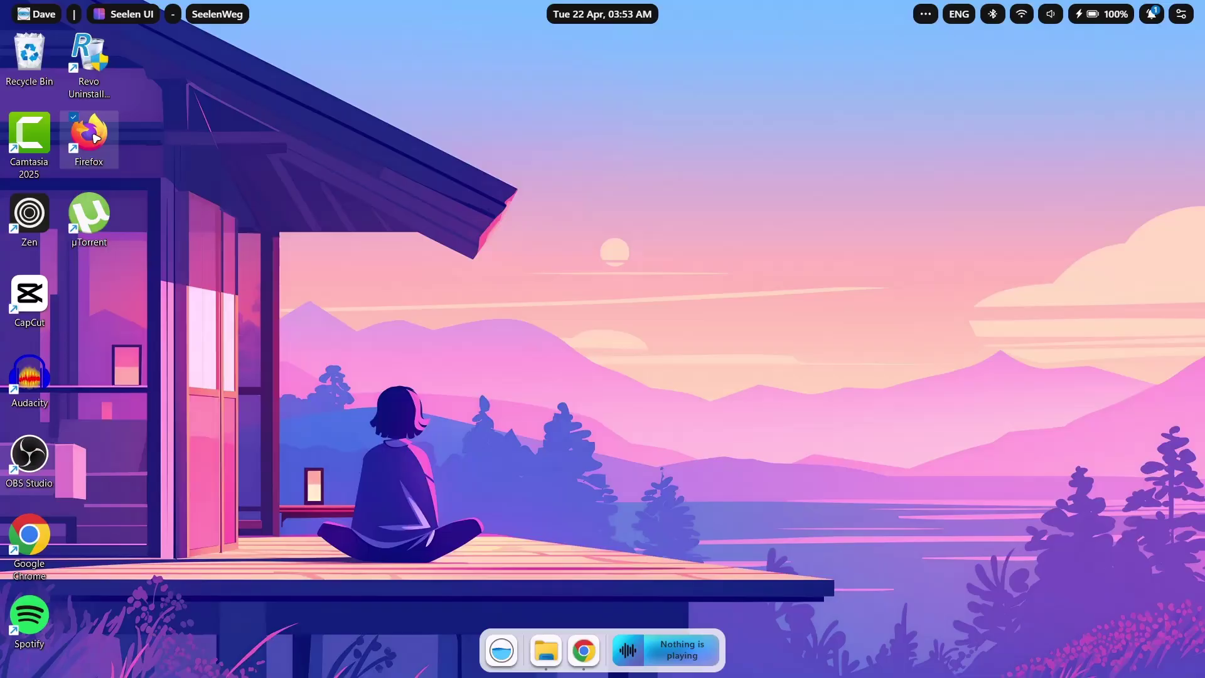
{"action": "double_click", "coordinate": [95, 137]}
{"action": "left_click", "coordinate": [1110, 42]}
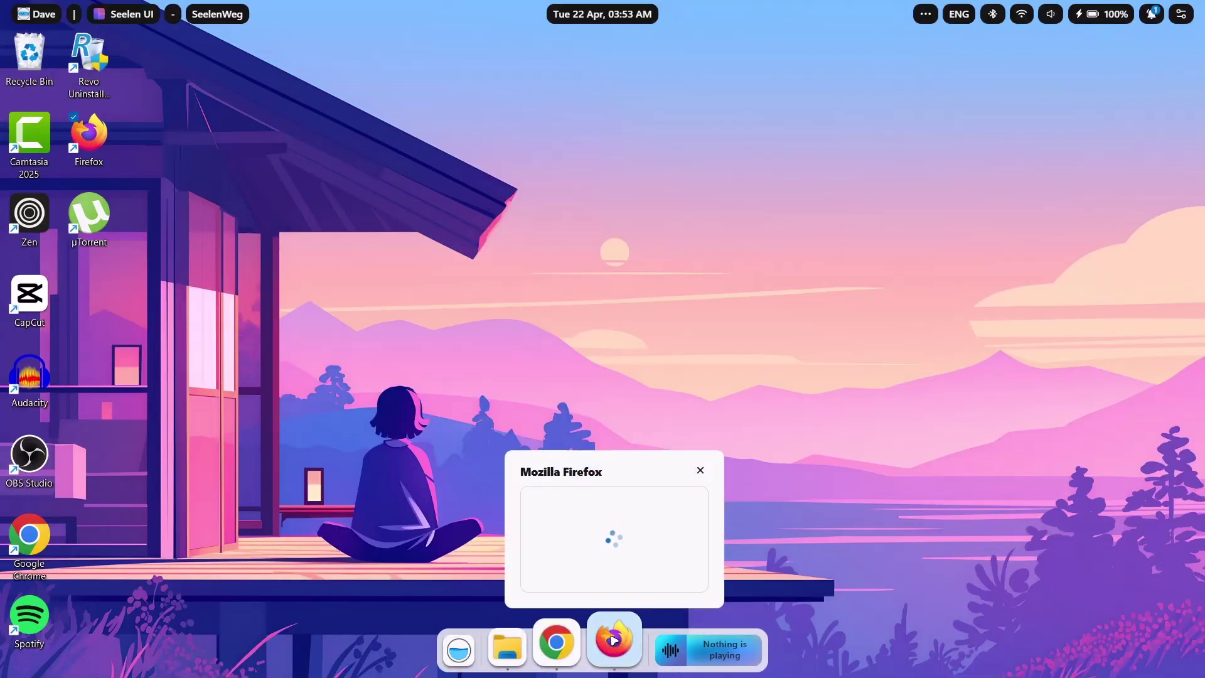
{"action": "right_click", "coordinate": [614, 640]}
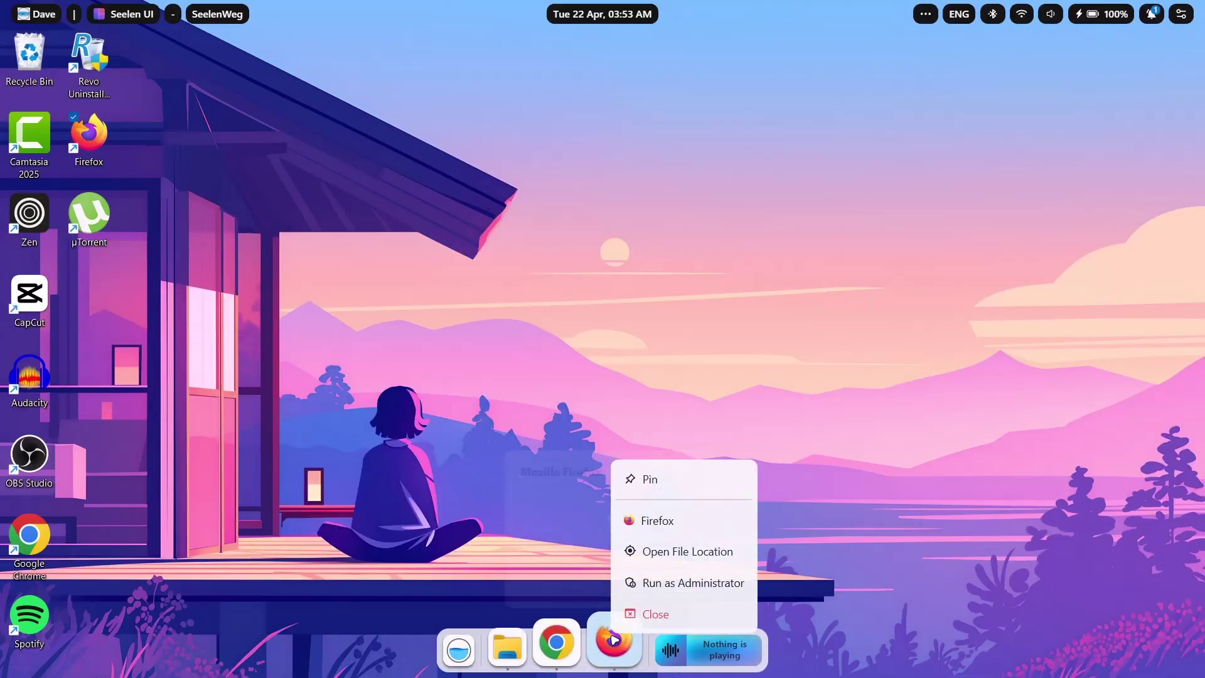
{"action": "left_click", "coordinate": [679, 484]}
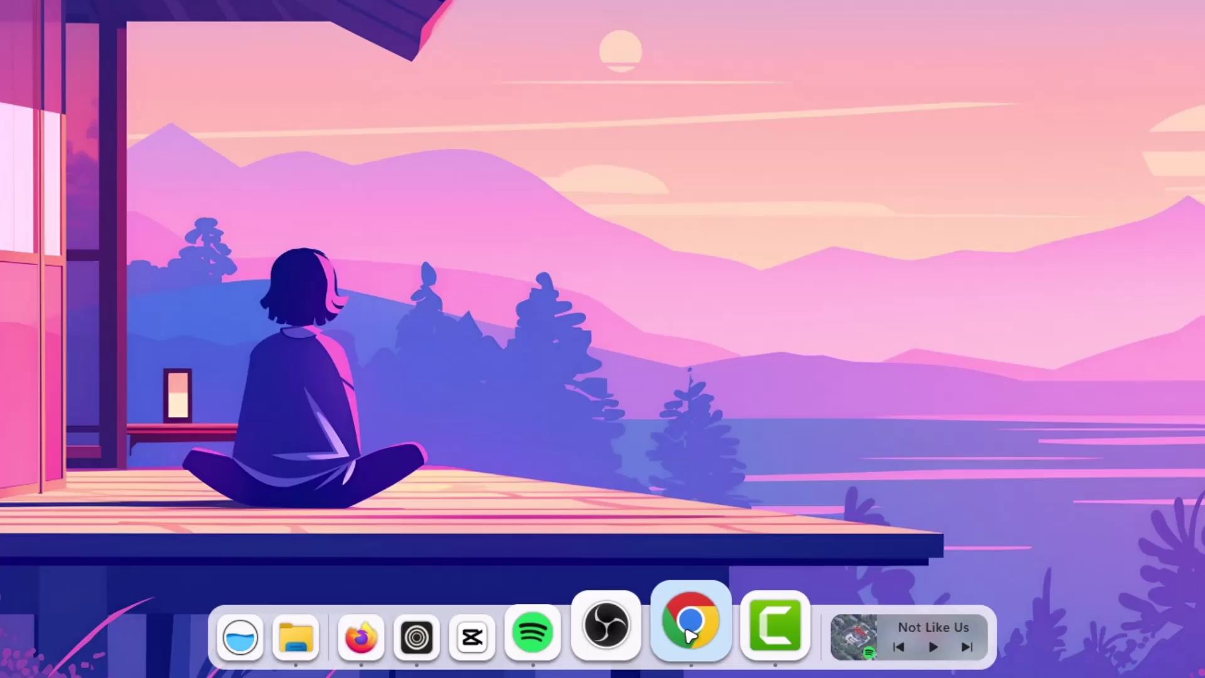
Move Chrome beside Zen in the dock, then test Spotify play and pause.
{"action": "left_click_drag", "start_coordinate": [662, 649], "coordinate": [487, 579]}
{"action": "left_click_drag", "start_coordinate": [402, 514], "coordinate": [427, 601]}
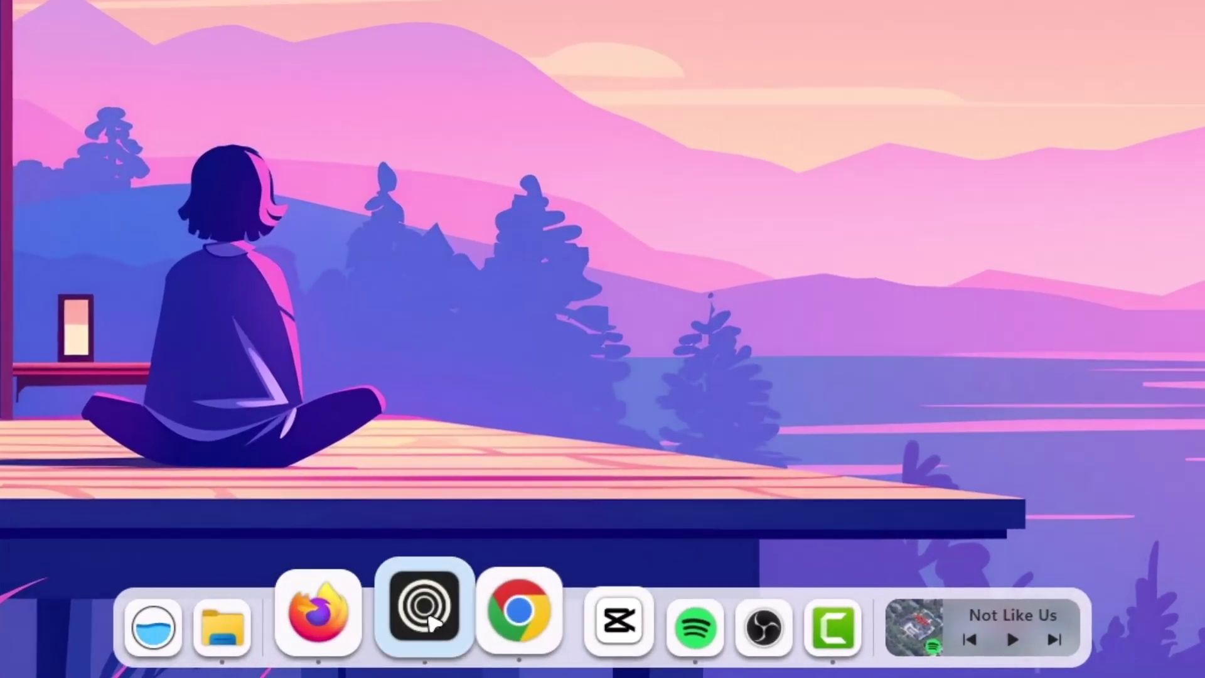
{"action": "mouse_move", "coordinate": [433, 599]}
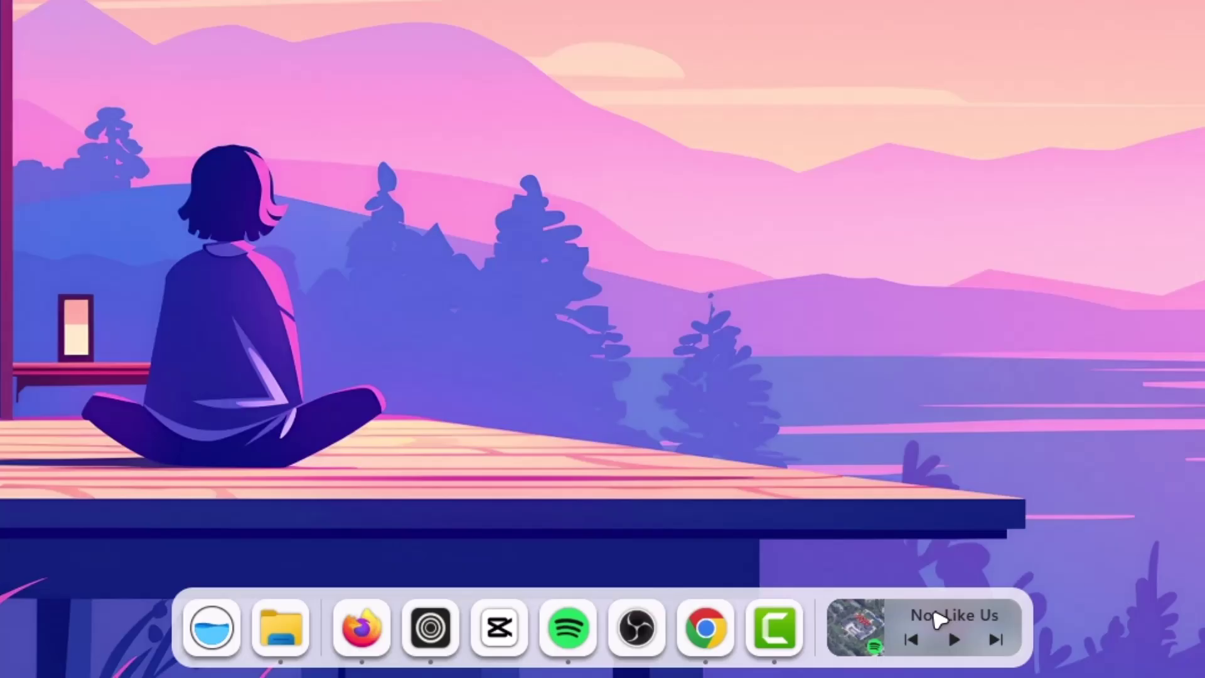
{"action": "left_click", "coordinate": [956, 640]}
{"action": "left_click", "coordinate": [951, 639]}
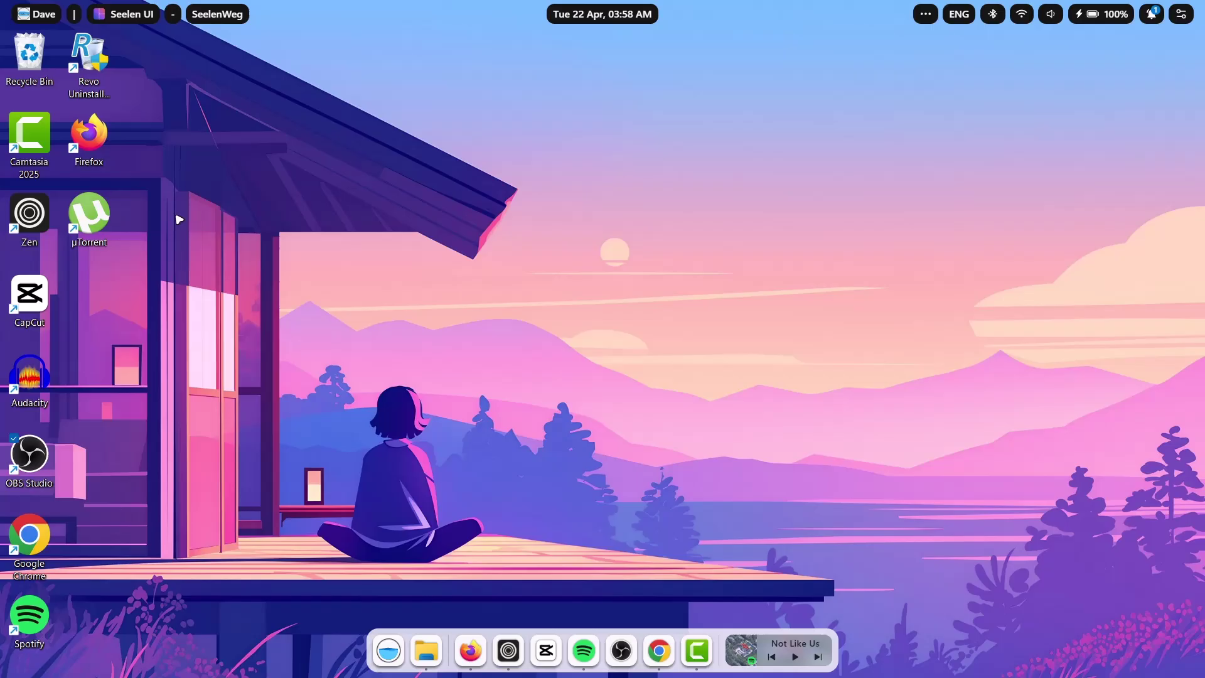
Uncheck Show desktop icons in the desktop's View menu.
{"action": "left_click", "coordinate": [192, 128]}
{"action": "right_click", "coordinate": [216, 91]}
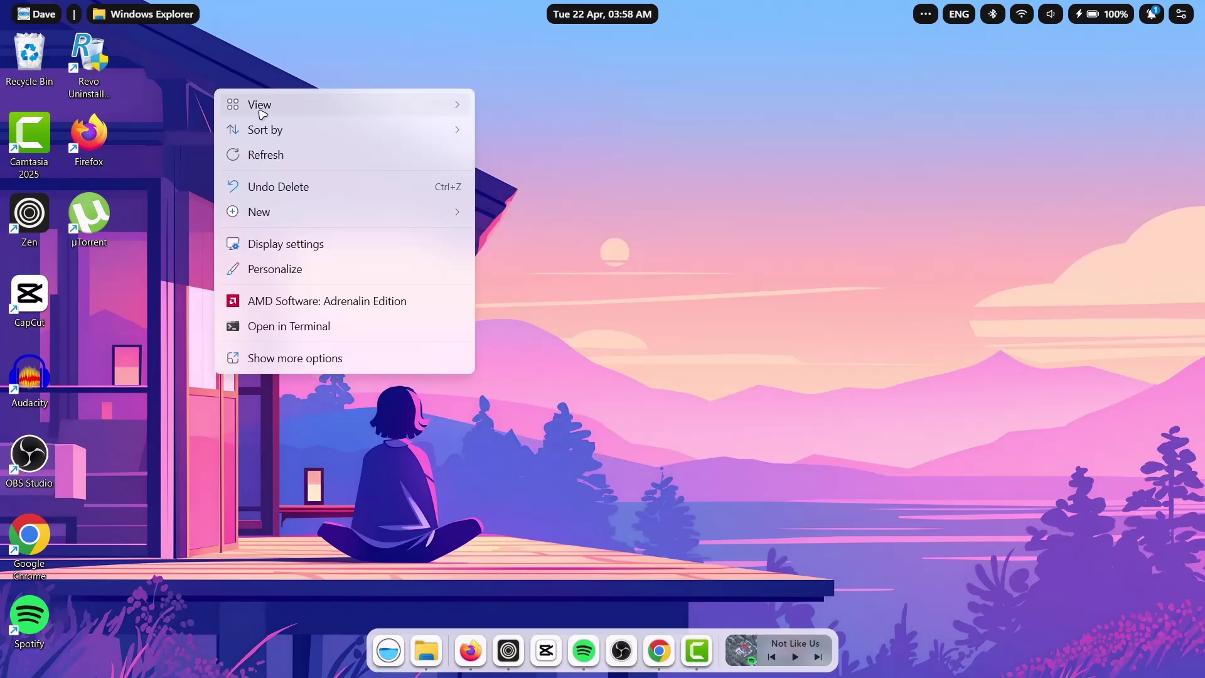
{"action": "mouse_move", "coordinate": [271, 105]}
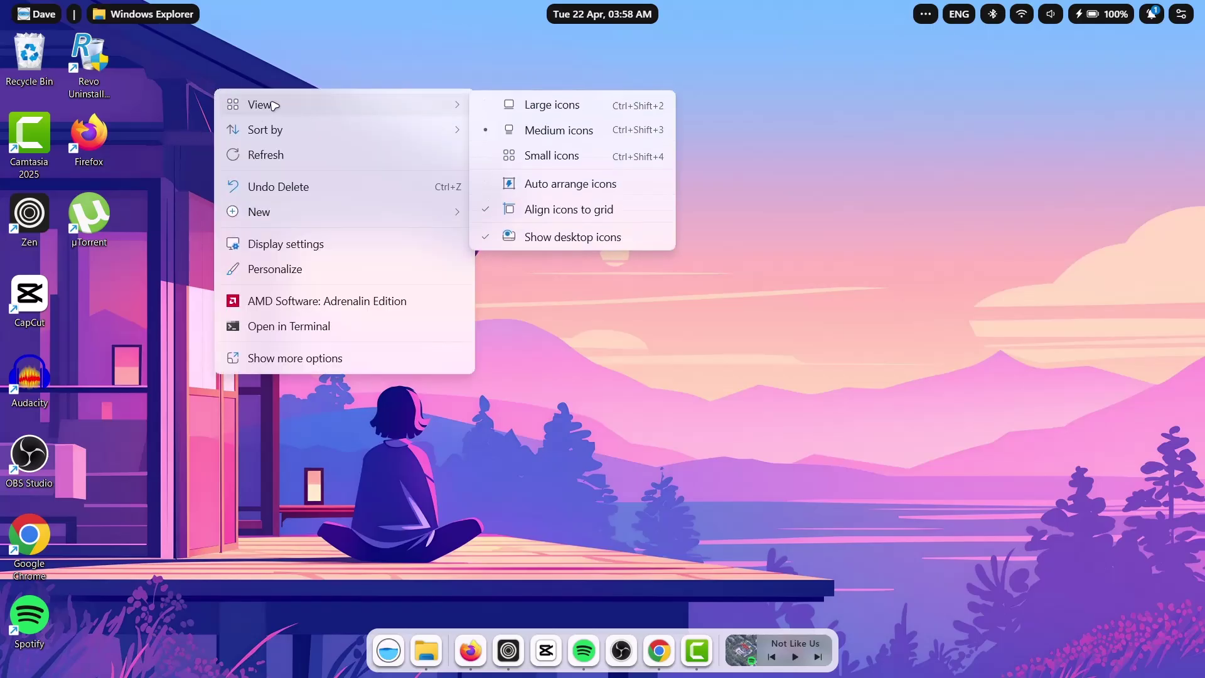
{"action": "left_click", "coordinate": [559, 241]}
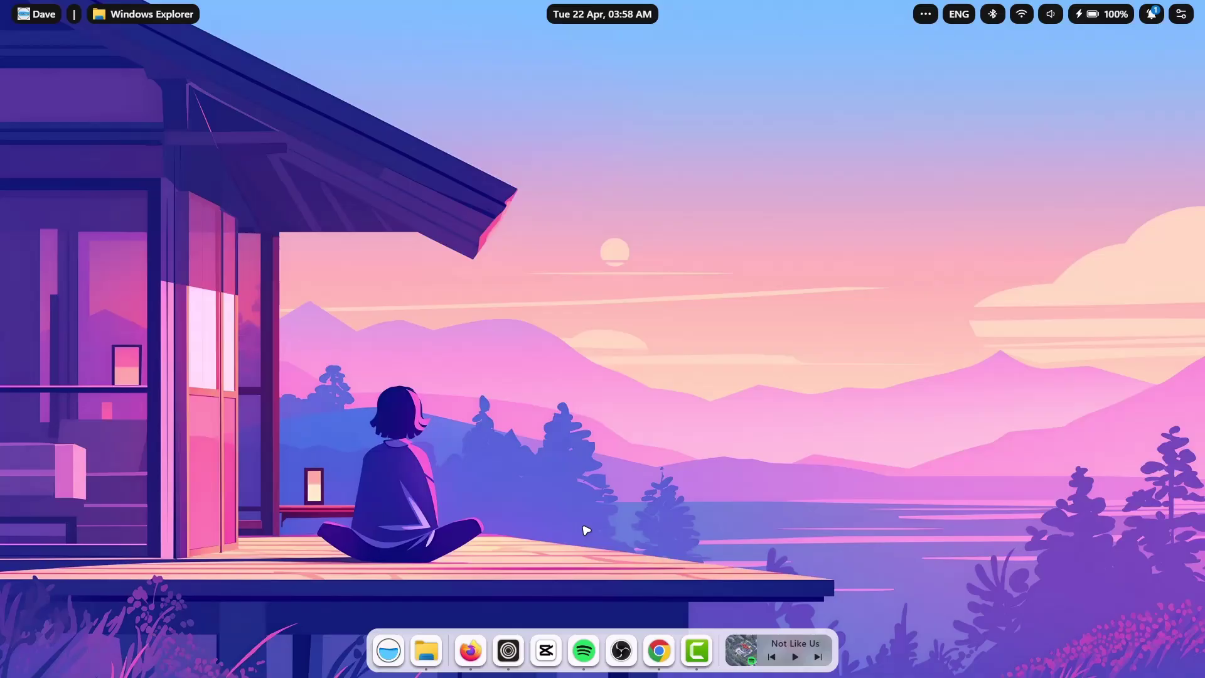
Download Rainmeter 4.5.23 from the Rainmeter website in Chrome and run the installer.
{"action": "left_click", "coordinate": [659, 650]}
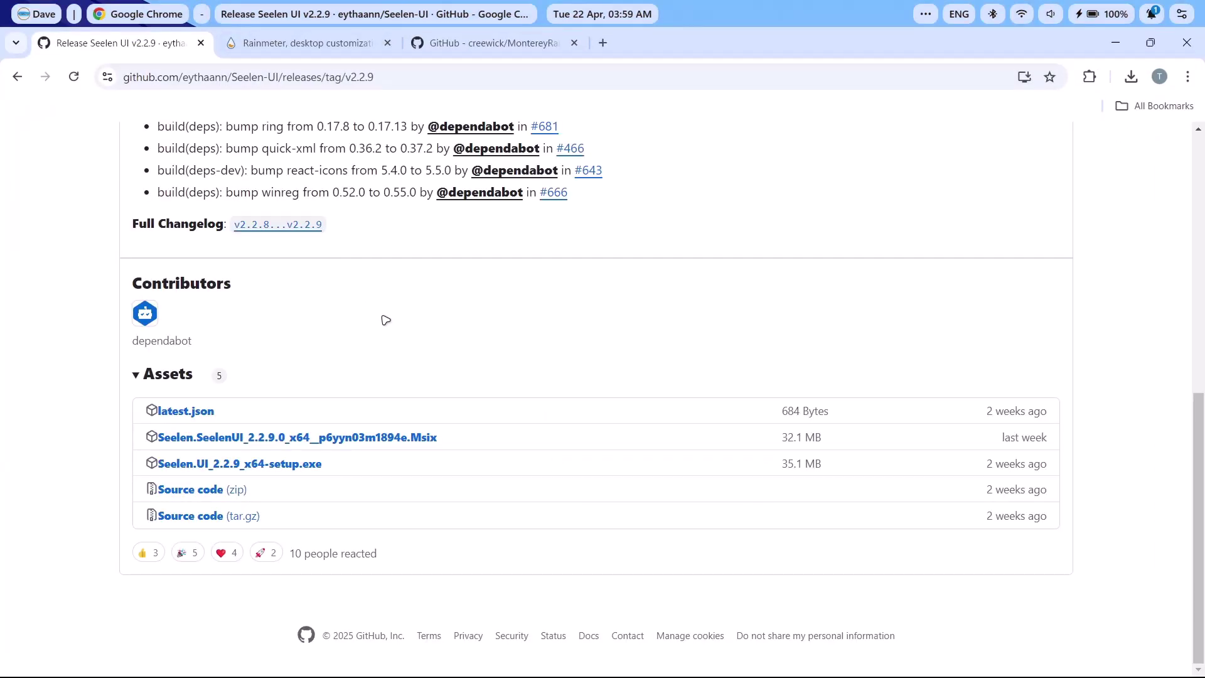
{"action": "left_click", "coordinate": [330, 47]}
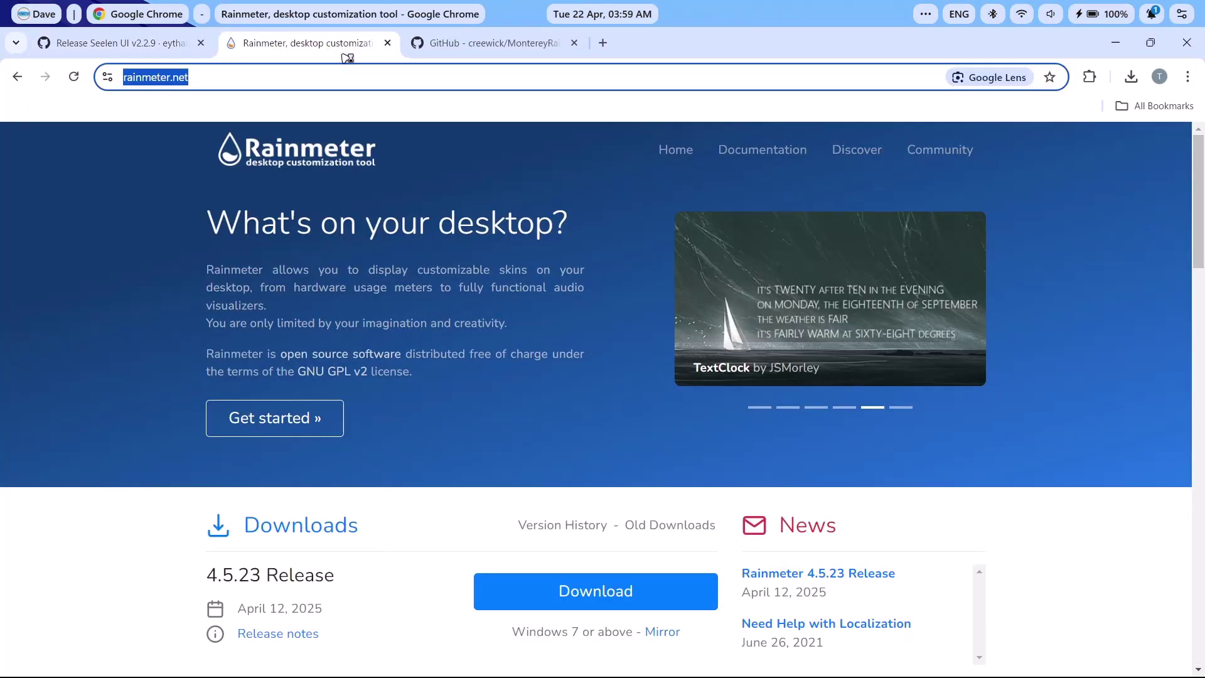
{"action": "scroll", "coordinate": [621, 571], "scroll_direction": "down", "scroll_amount": 3}
{"action": "scroll", "coordinate": [615, 578], "scroll_direction": "up", "scroll_amount": 3}
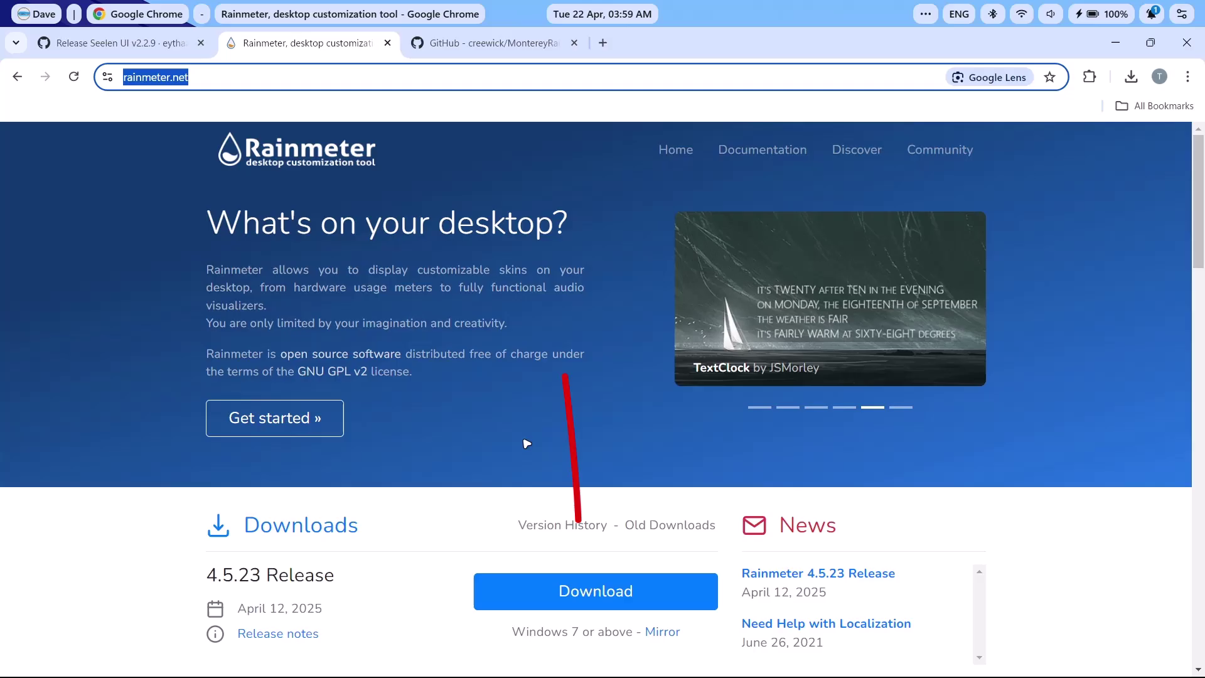
{"action": "left_click", "coordinate": [598, 600]}
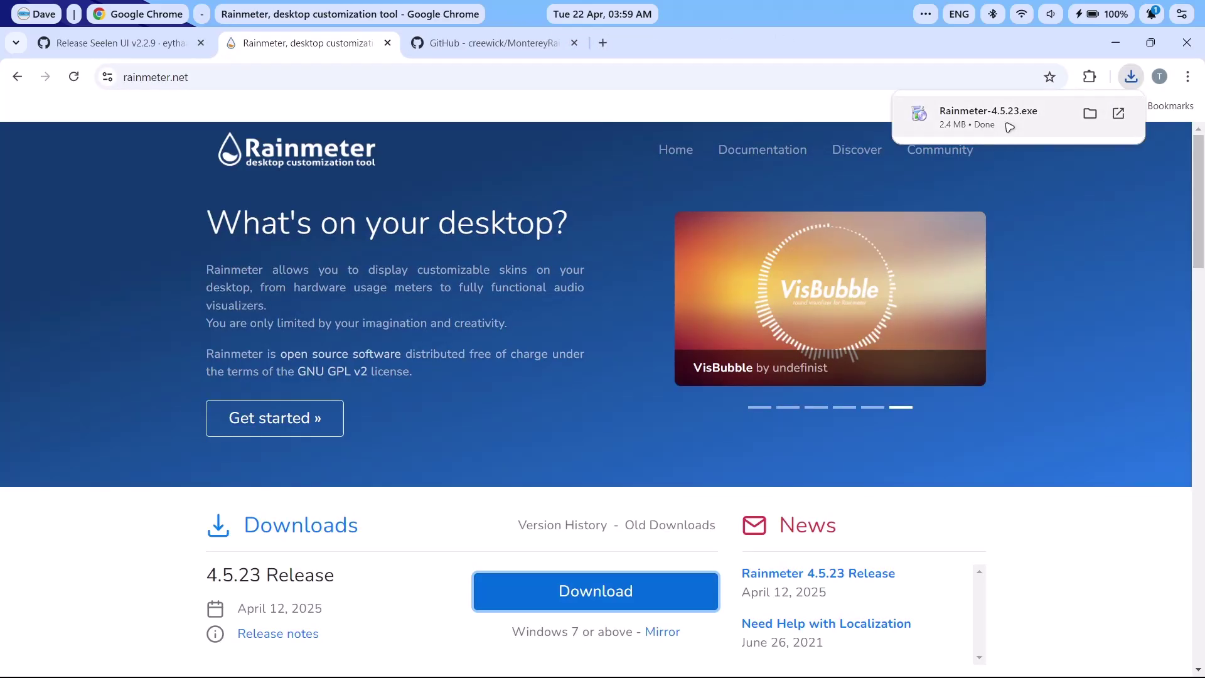
{"action": "left_click", "coordinate": [998, 119]}
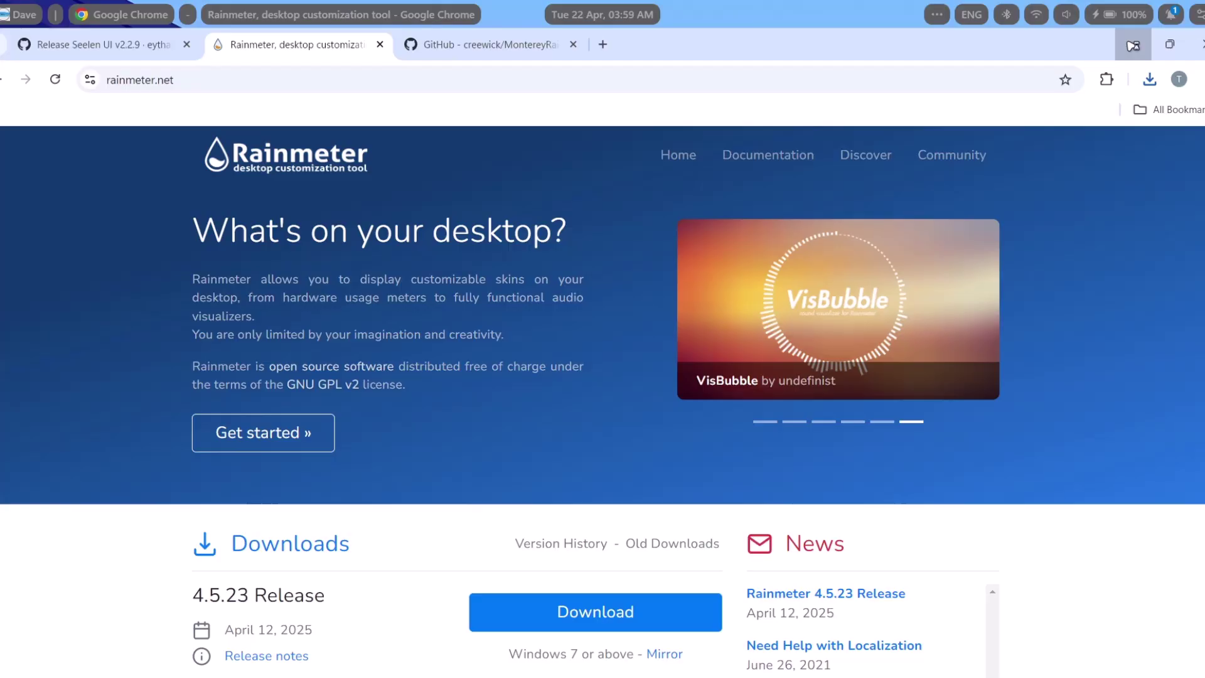
{"action": "left_click", "coordinate": [1132, 45]}
Install Rainmeter with the Standard installation option and run it on finish.
{"action": "left_click", "coordinate": [592, 444]}
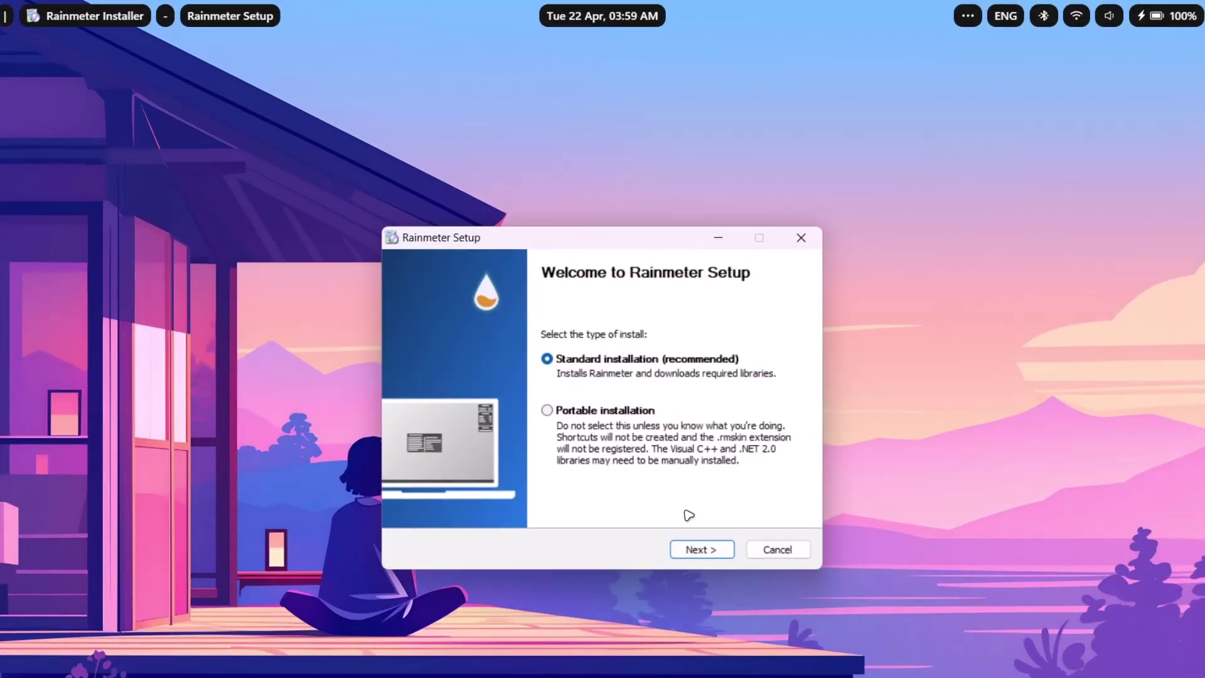
{"action": "left_click", "coordinate": [710, 552]}
{"action": "left_click", "coordinate": [718, 553]}
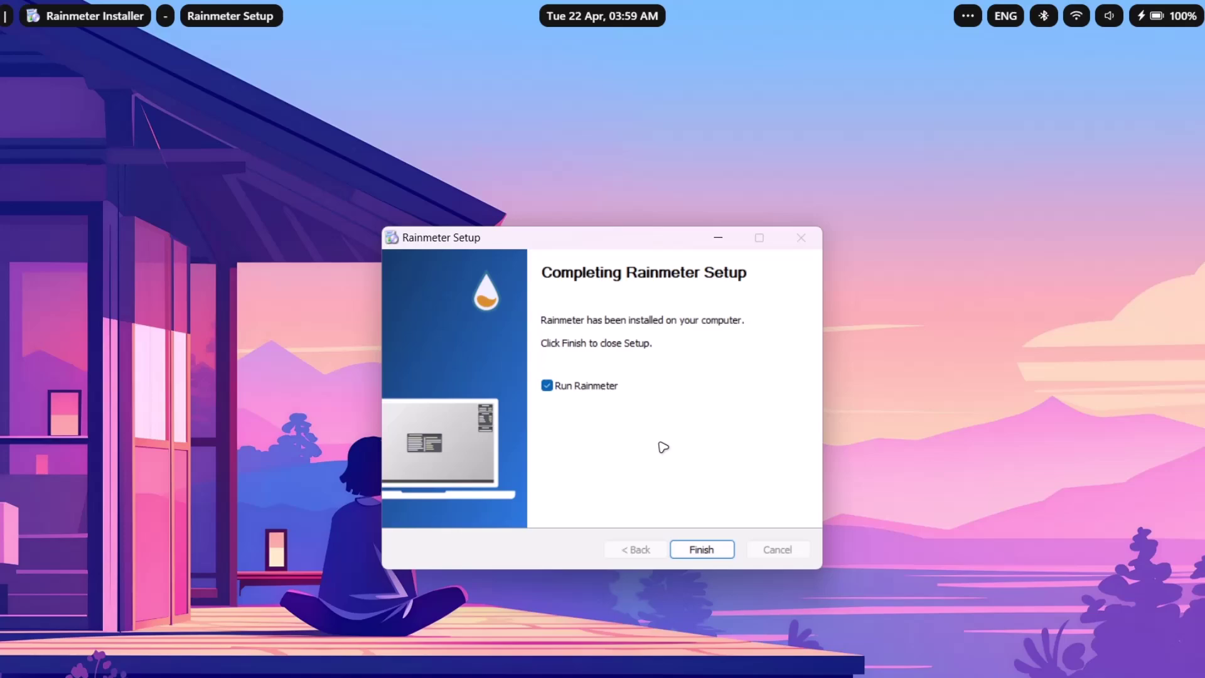
{"action": "left_click", "coordinate": [702, 549]}
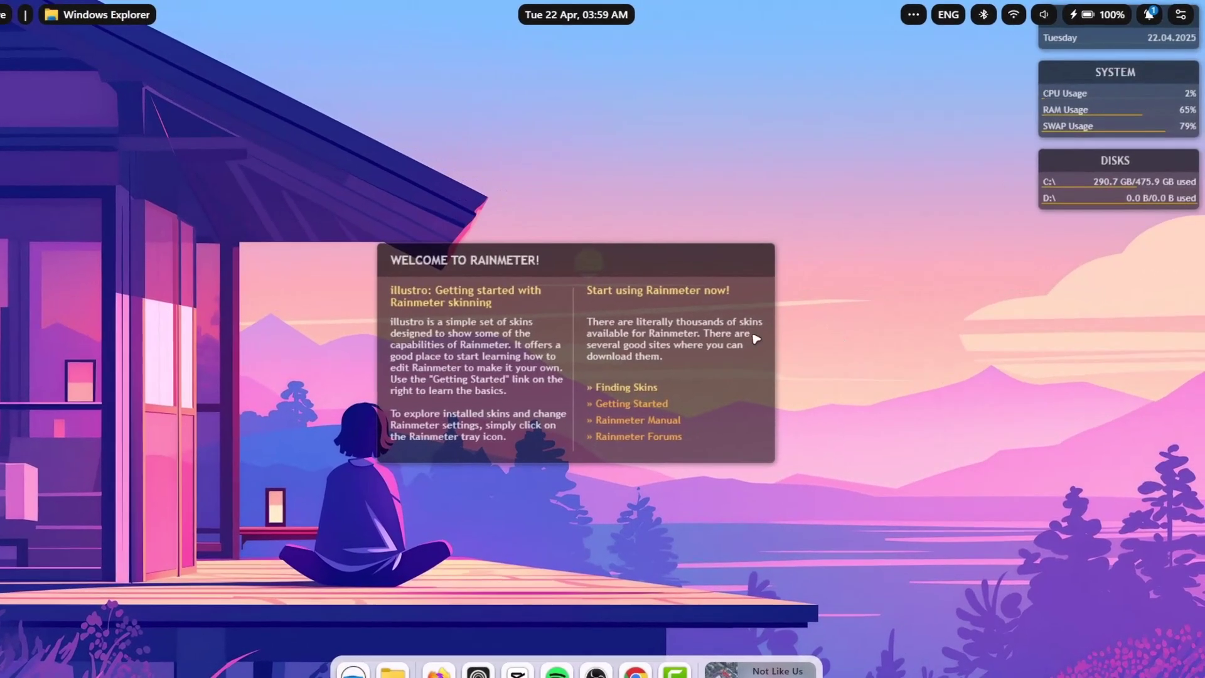
Unload the illustro Welcome, Disks, System and Clock skins from their context menus.
{"action": "right_click", "coordinate": [680, 351]}
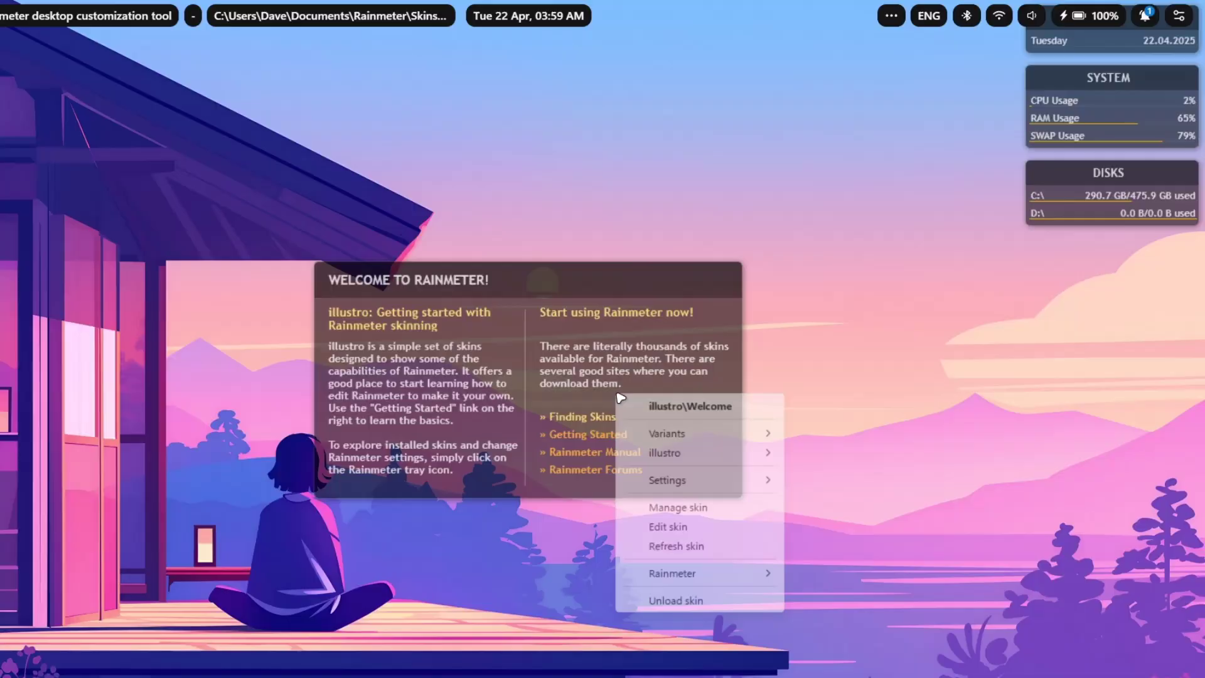
{"action": "left_click", "coordinate": [689, 601]}
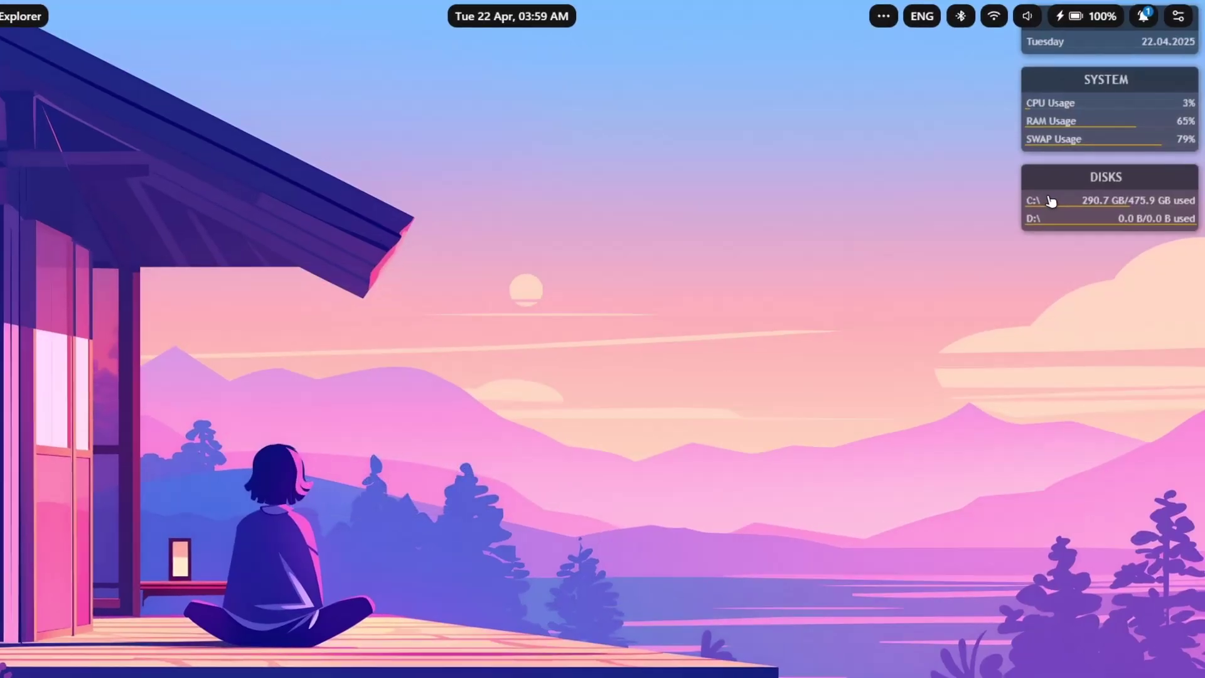
{"action": "right_click", "coordinate": [1052, 191]}
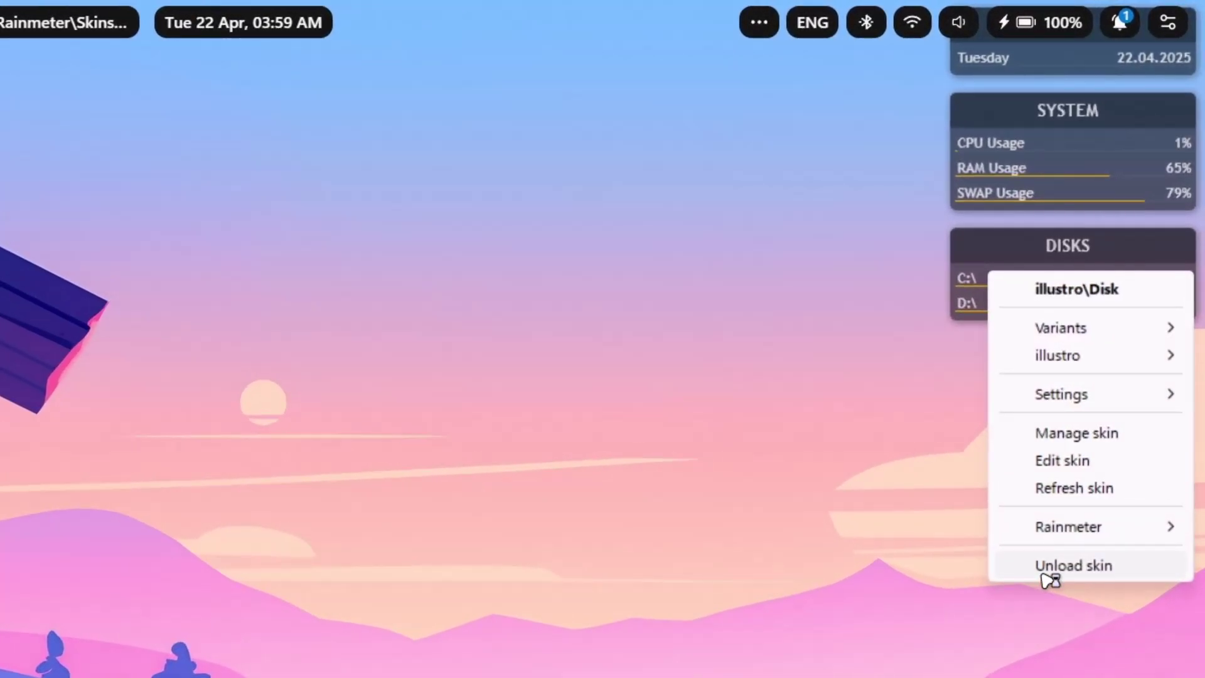
{"action": "left_click", "coordinate": [1045, 568]}
{"action": "right_click", "coordinate": [1004, 279]}
{"action": "left_click", "coordinate": [1035, 489]}
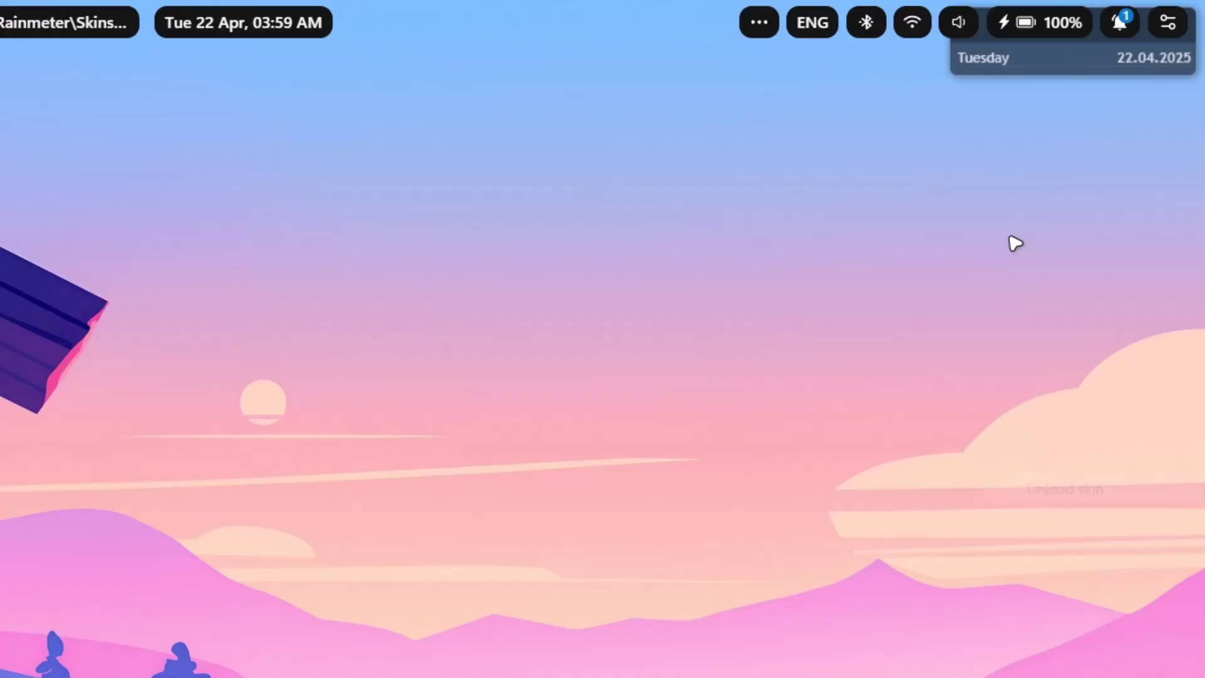
{"action": "right_click", "coordinate": [993, 60]}
{"action": "left_click", "coordinate": [1026, 353]}
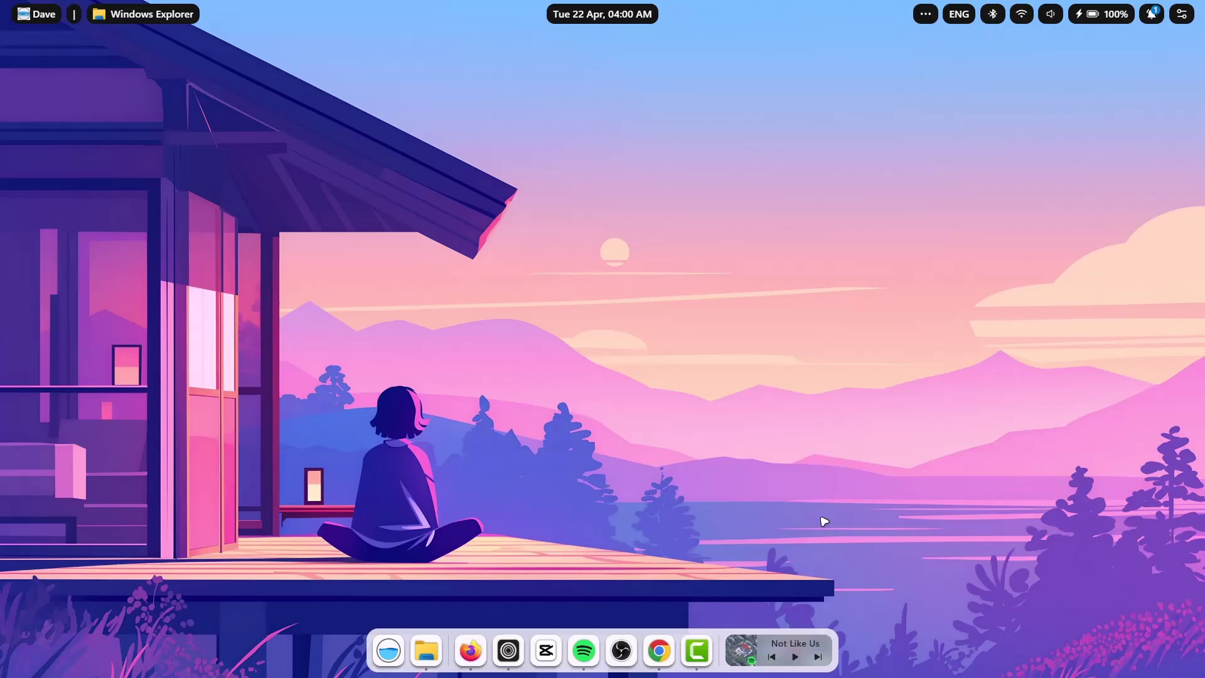
Get Monterey_1.0.2.rmskin from the MontereyRainmeter 1.0.2 GitHub release and open the download.
{"action": "left_click", "coordinate": [658, 650]}
{"action": "left_click", "coordinate": [496, 42]}
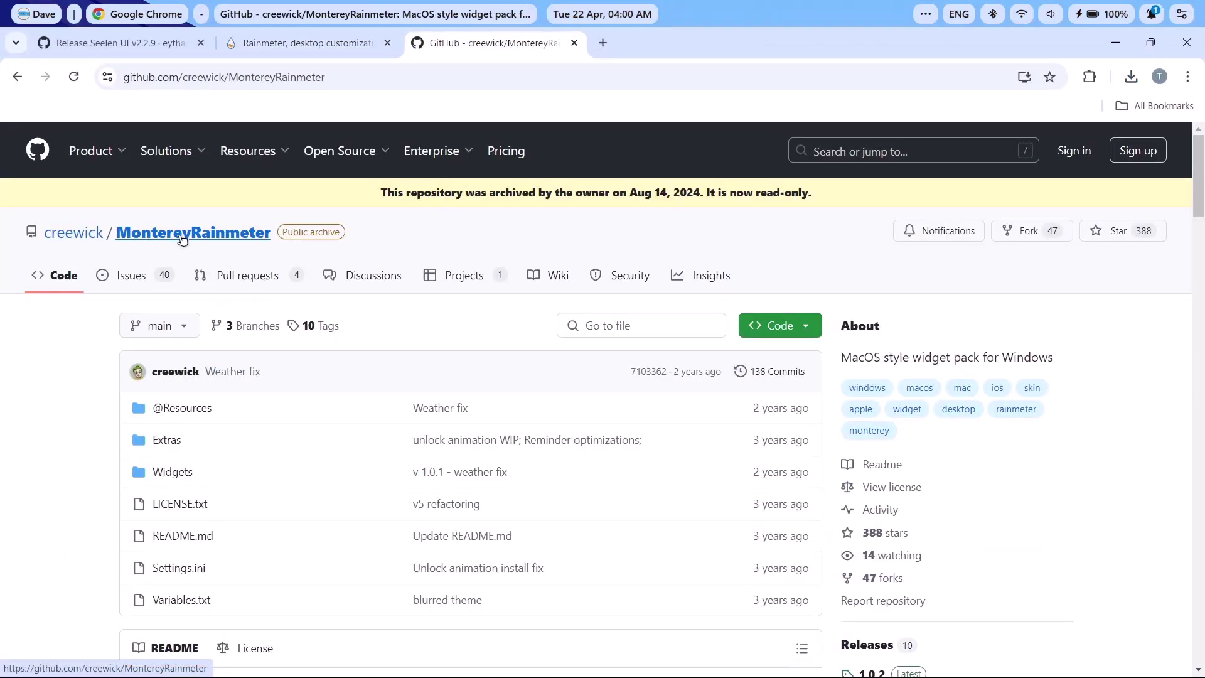
{"action": "left_click_drag", "start_coordinate": [1199, 159], "coordinate": [1202, 210]}
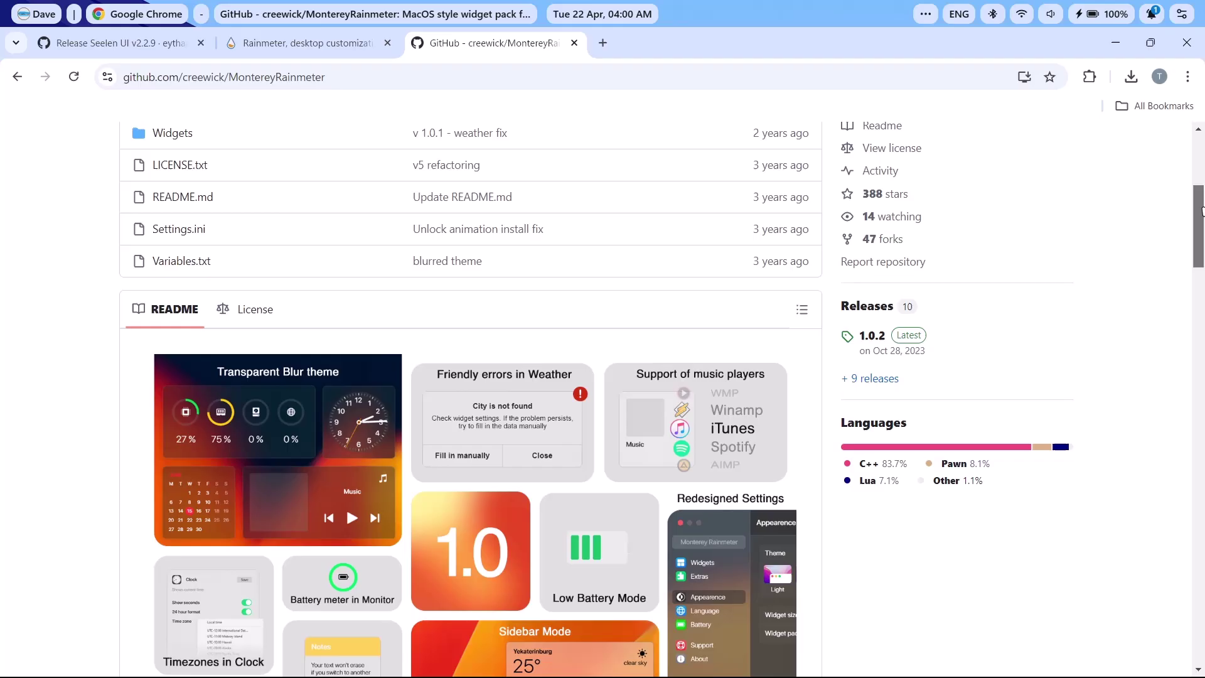
{"action": "left_click", "coordinate": [873, 336]}
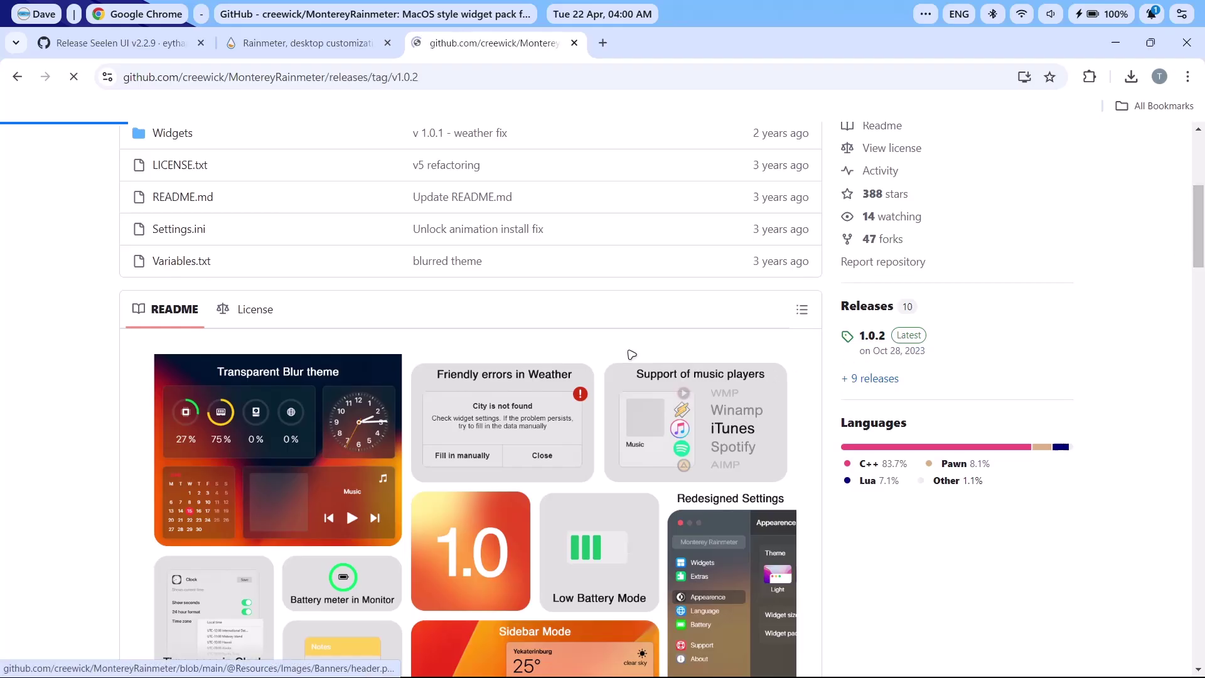
{"action": "left_click", "coordinate": [189, 465]}
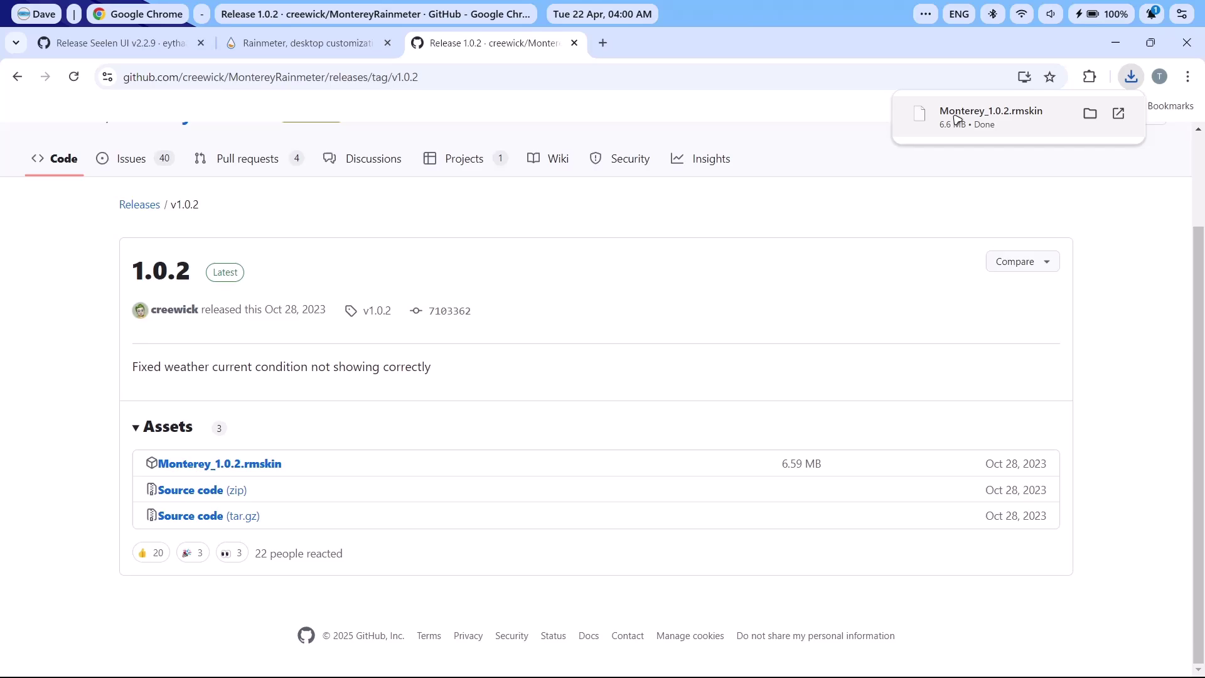
{"action": "left_click", "coordinate": [979, 119]}
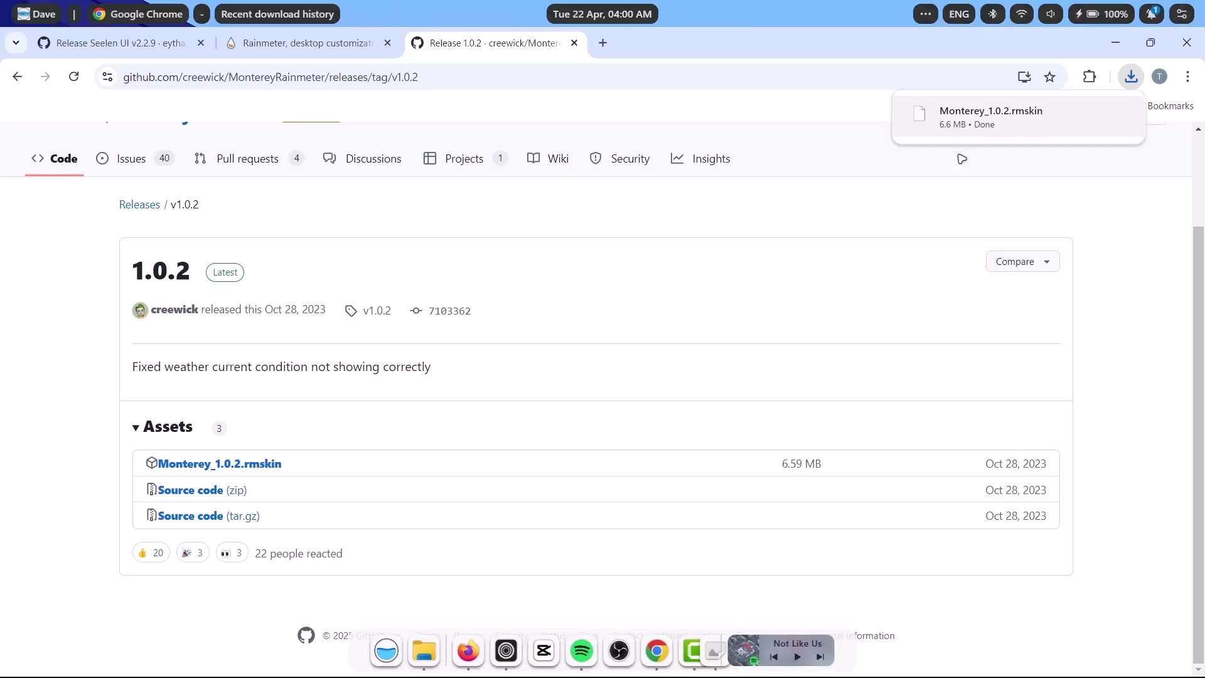
Install Monterey Rainmeter 1.0.2 from the Rainmeter Skin Installer.
{"action": "left_click", "coordinate": [1116, 42]}
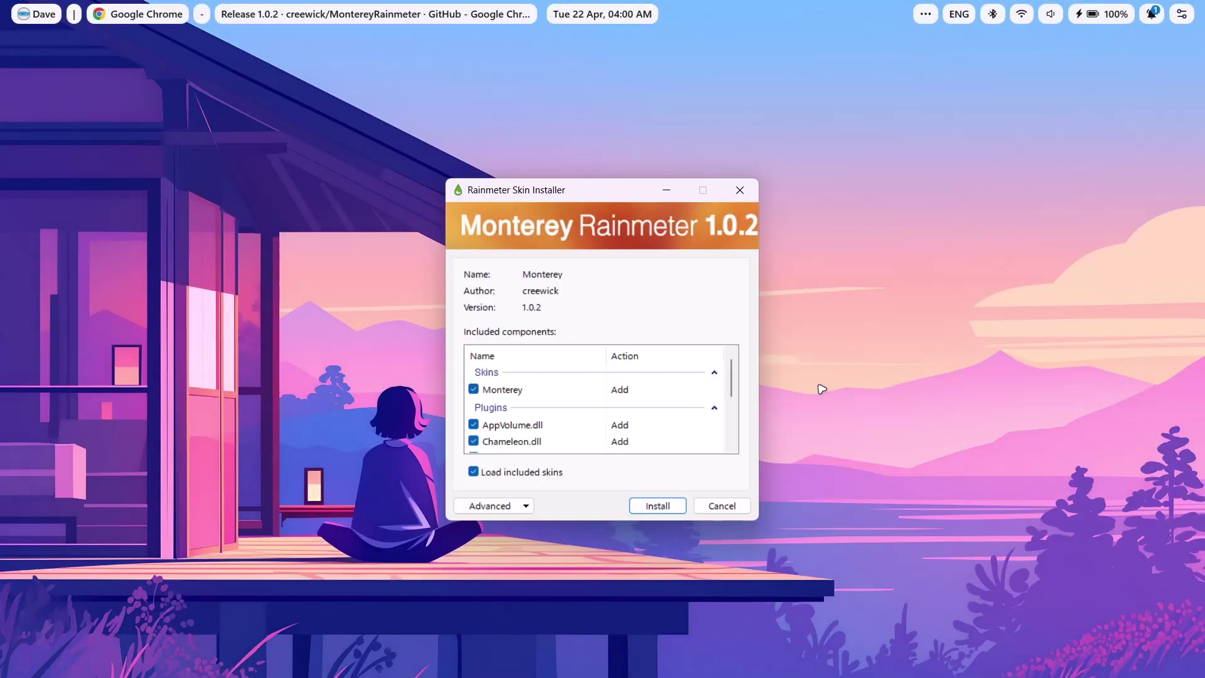
{"action": "left_click", "coordinate": [655, 506]}
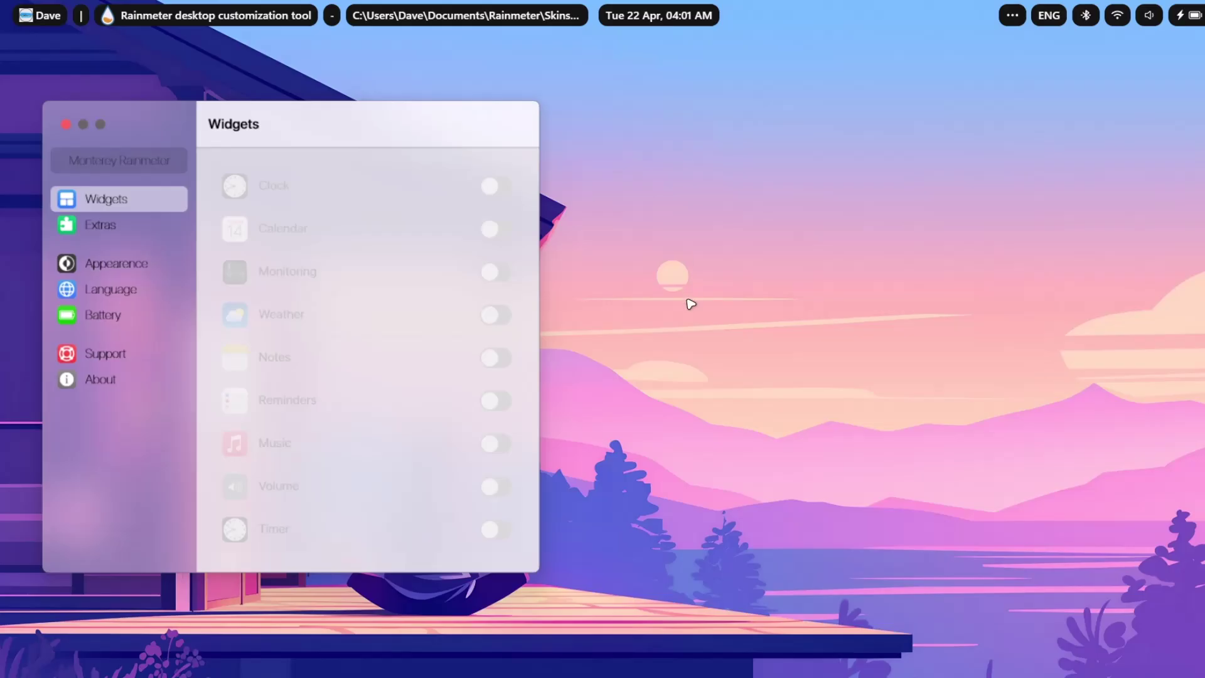
Enable Calendar, Monitoring, Weather and Reminders widgets and position them around the upper right.
{"action": "left_click", "coordinate": [502, 232]}
{"action": "left_click_drag", "start_coordinate": [110, 134], "coordinate": [1013, 226]}
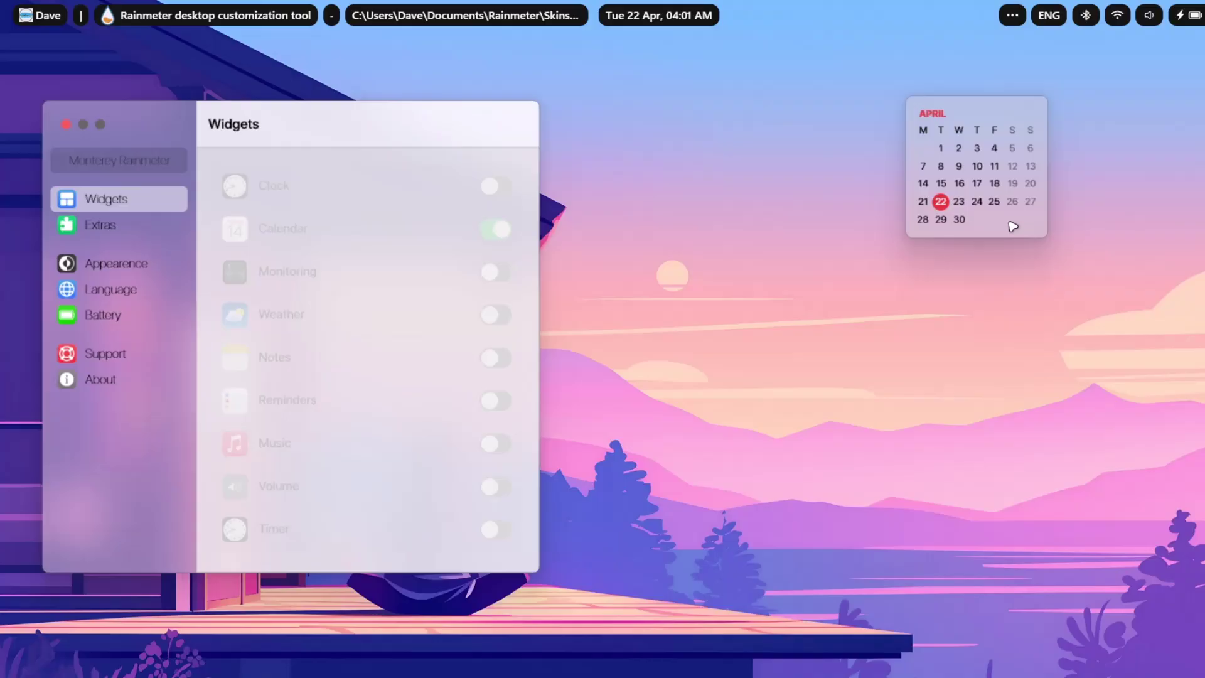
{"action": "left_click", "coordinate": [499, 274]}
{"action": "left_click_drag", "start_coordinate": [37, 100], "coordinate": [1120, 216]}
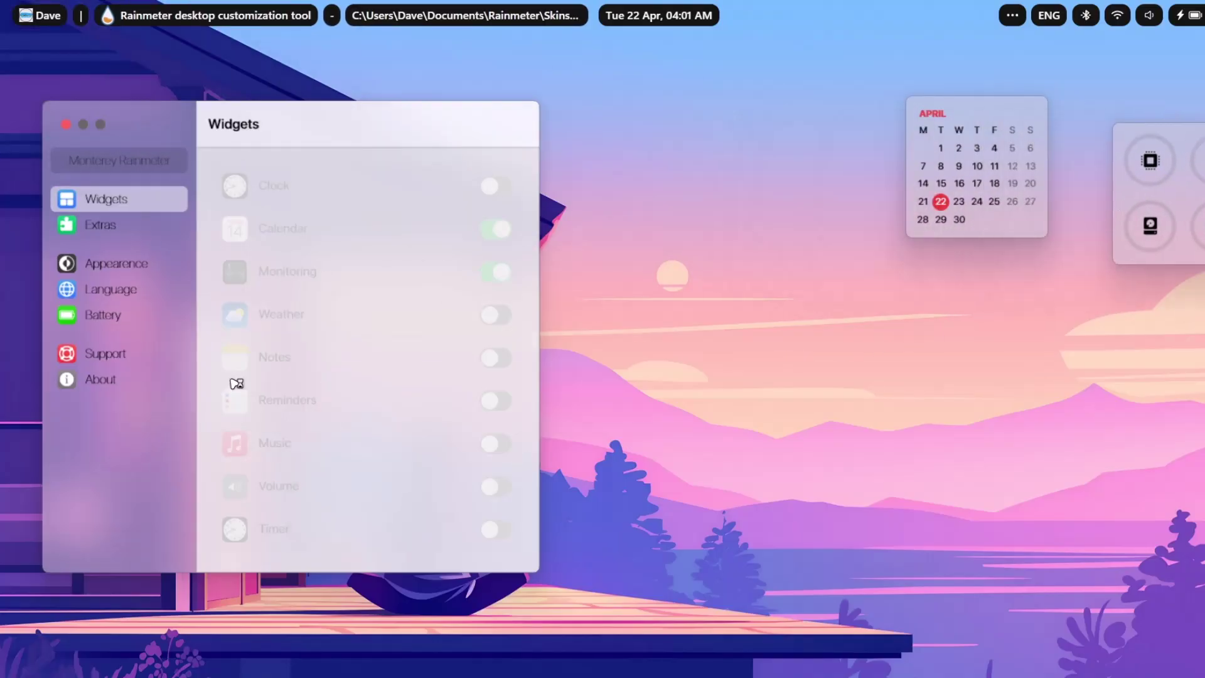
{"action": "left_click", "coordinate": [509, 322]}
{"action": "left_click_drag", "start_coordinate": [153, 172], "coordinate": [683, 146]}
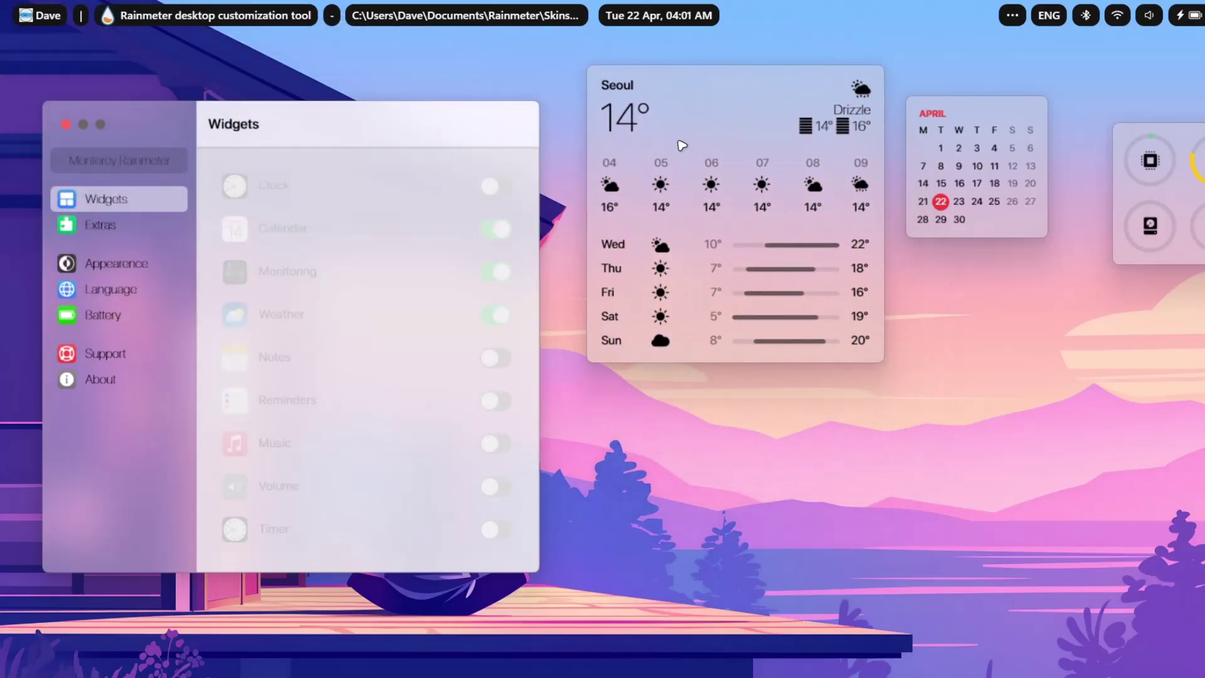
{"action": "left_click", "coordinate": [496, 401]}
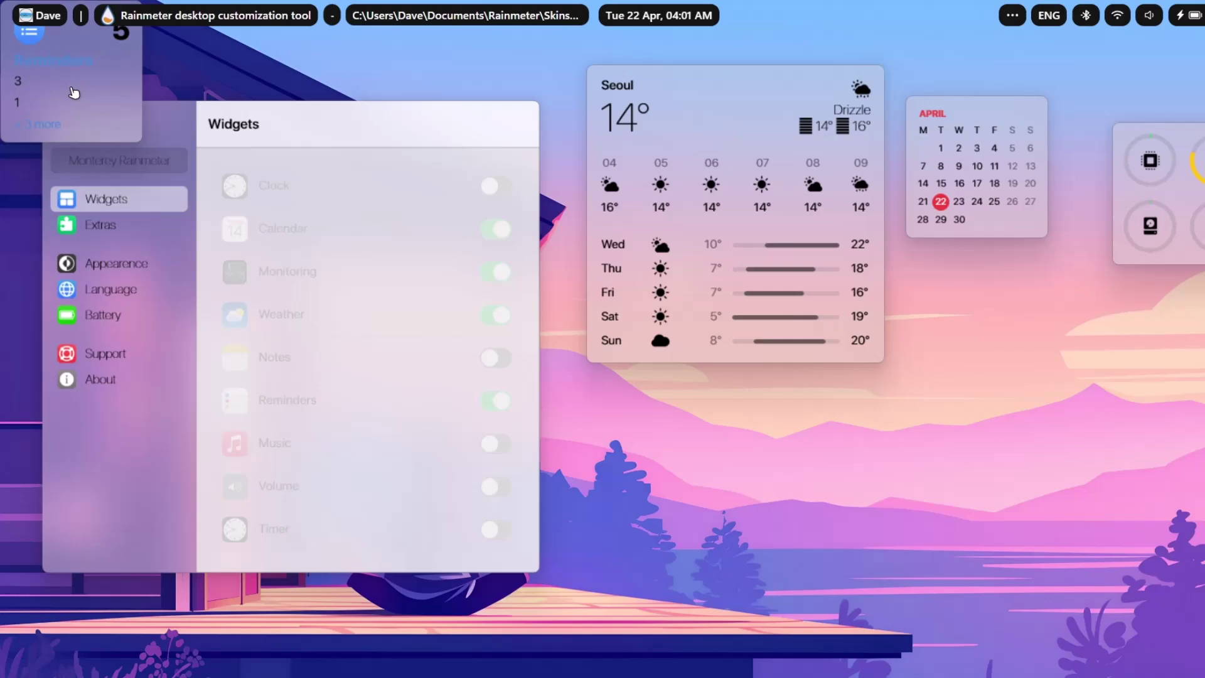
{"action": "left_click_drag", "start_coordinate": [73, 94], "coordinate": [1017, 367]}
{"action": "left_click_drag", "start_coordinate": [425, 134], "coordinate": [394, 262]}
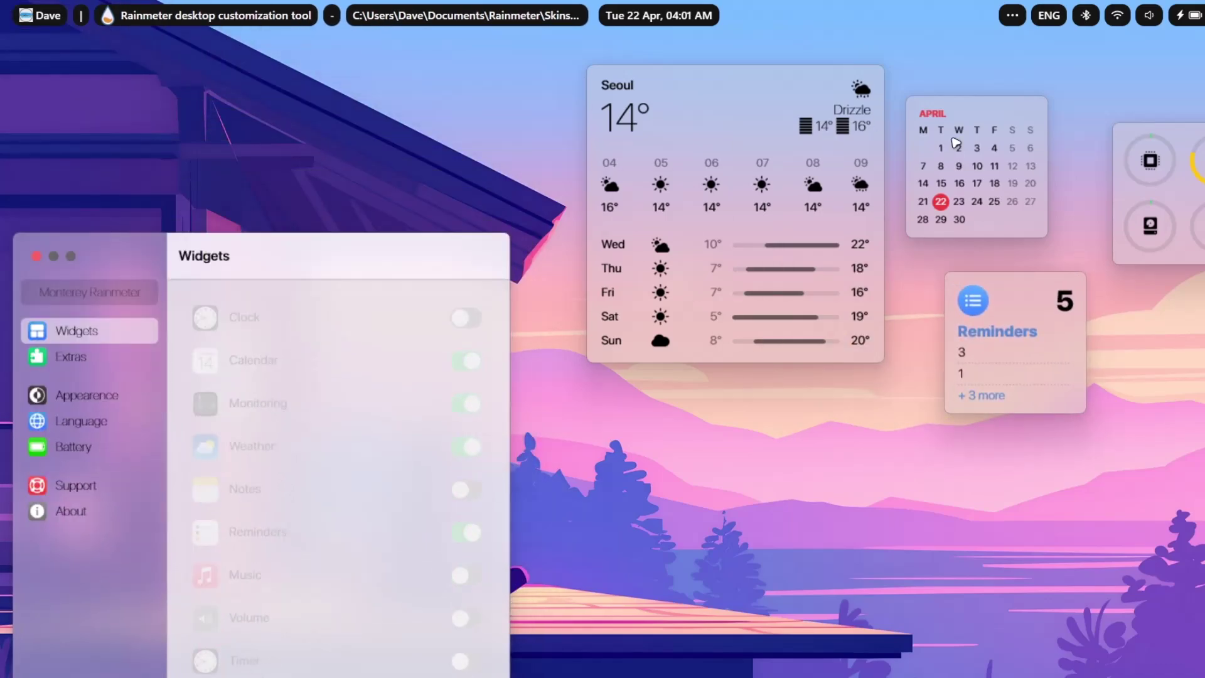
Set Widget size to 65 in Monterey's Appearance settings.
{"action": "left_click", "coordinate": [83, 397]}
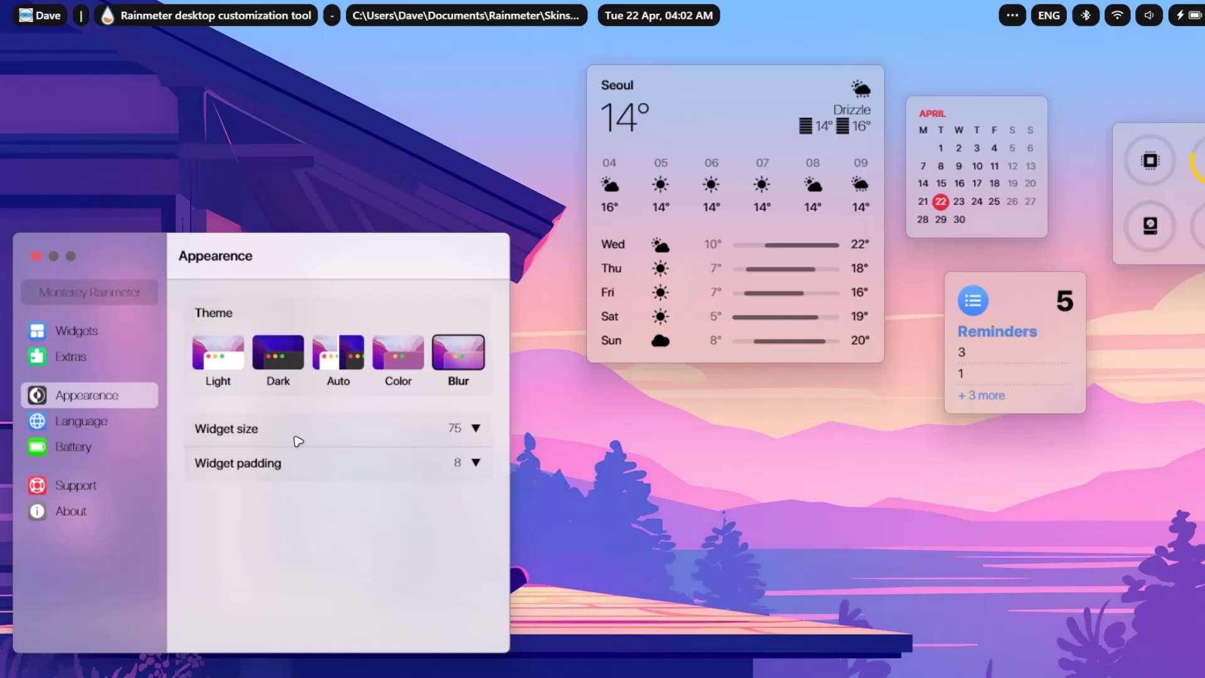
{"action": "left_click", "coordinate": [454, 431]}
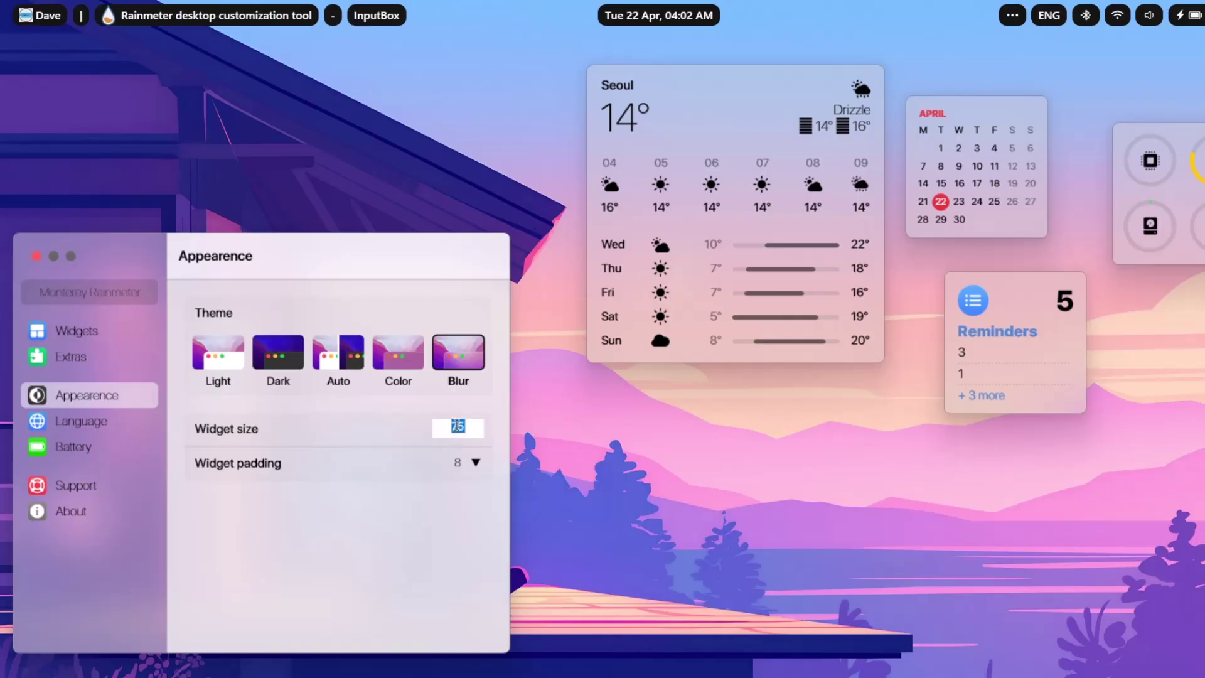
{"action": "key", "text": "Return"}
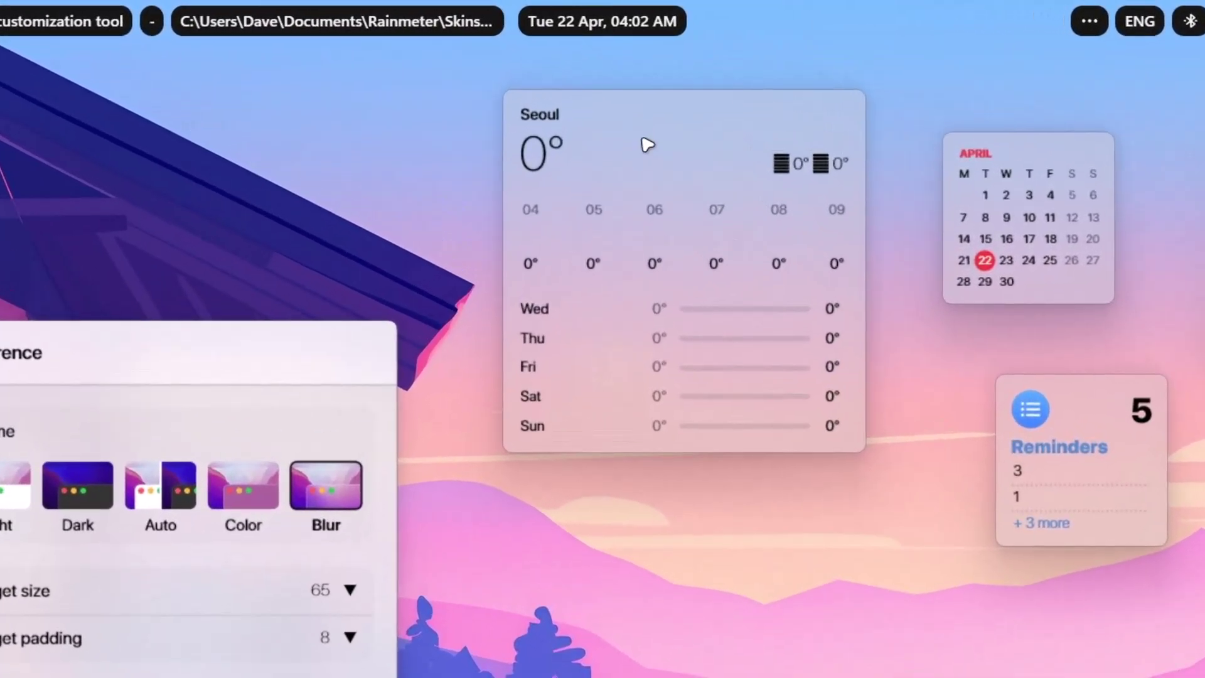
Change the weather widget's city to London and make it Wide.
{"action": "right_click", "coordinate": [646, 144]}
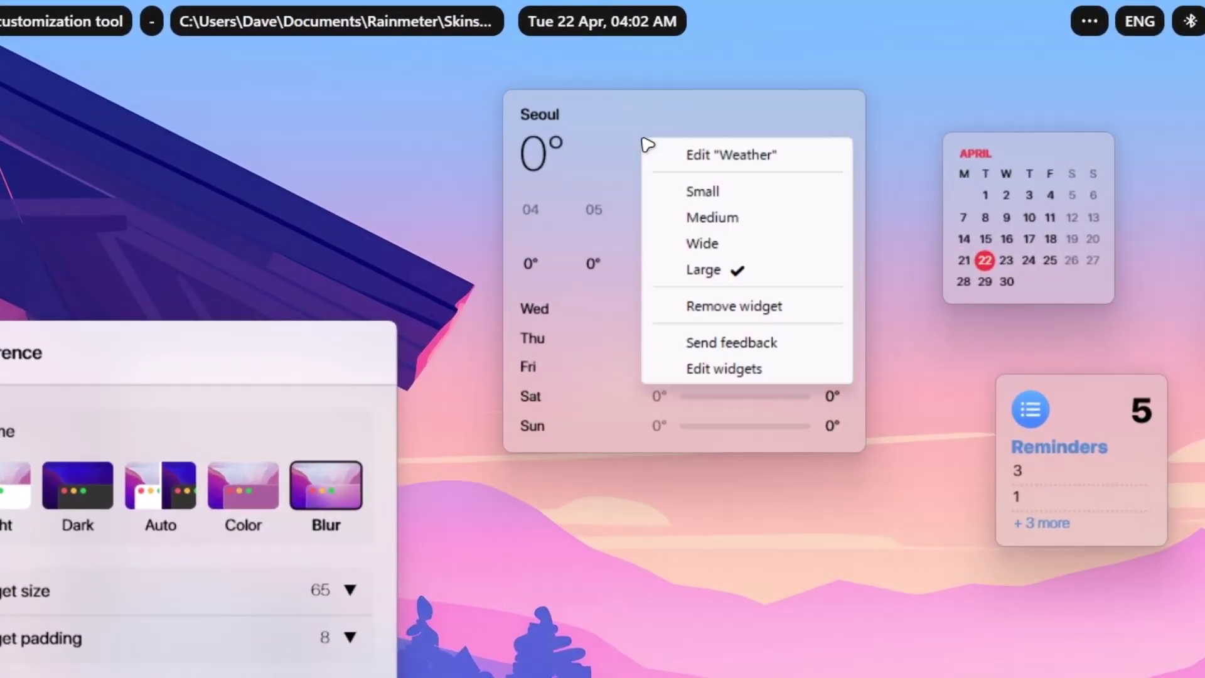
{"action": "left_click", "coordinate": [731, 155]}
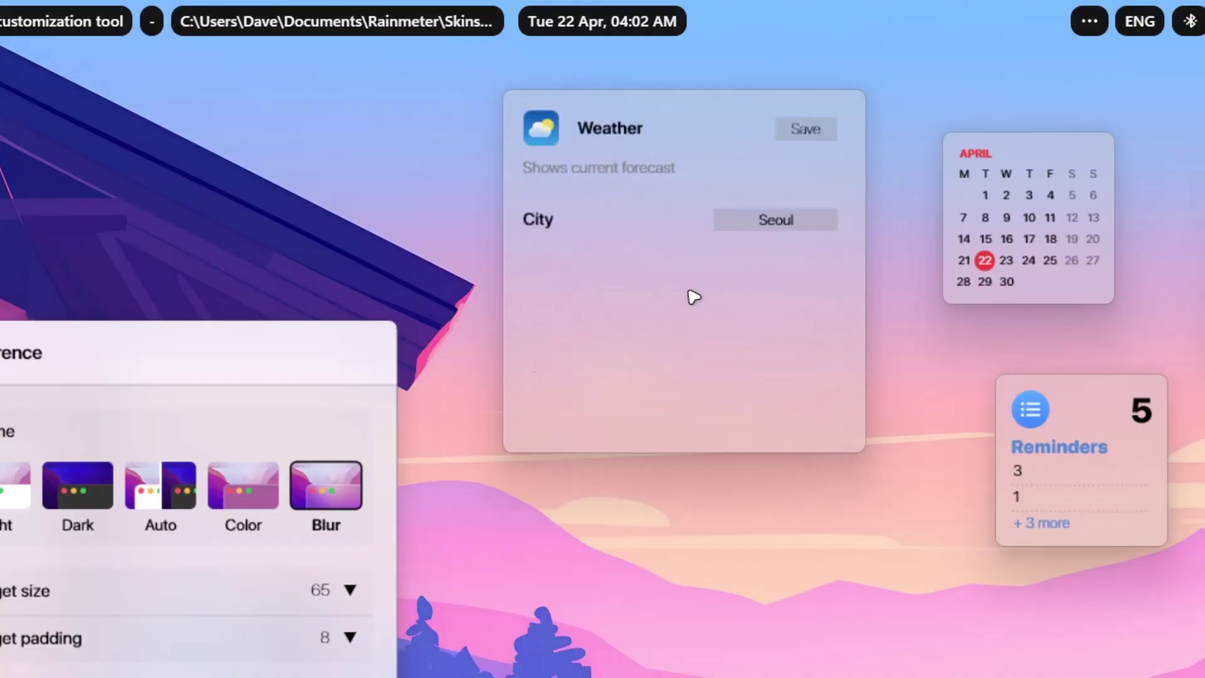
{"action": "left_click", "coordinate": [787, 221]}
{"action": "type", "text": "London"}
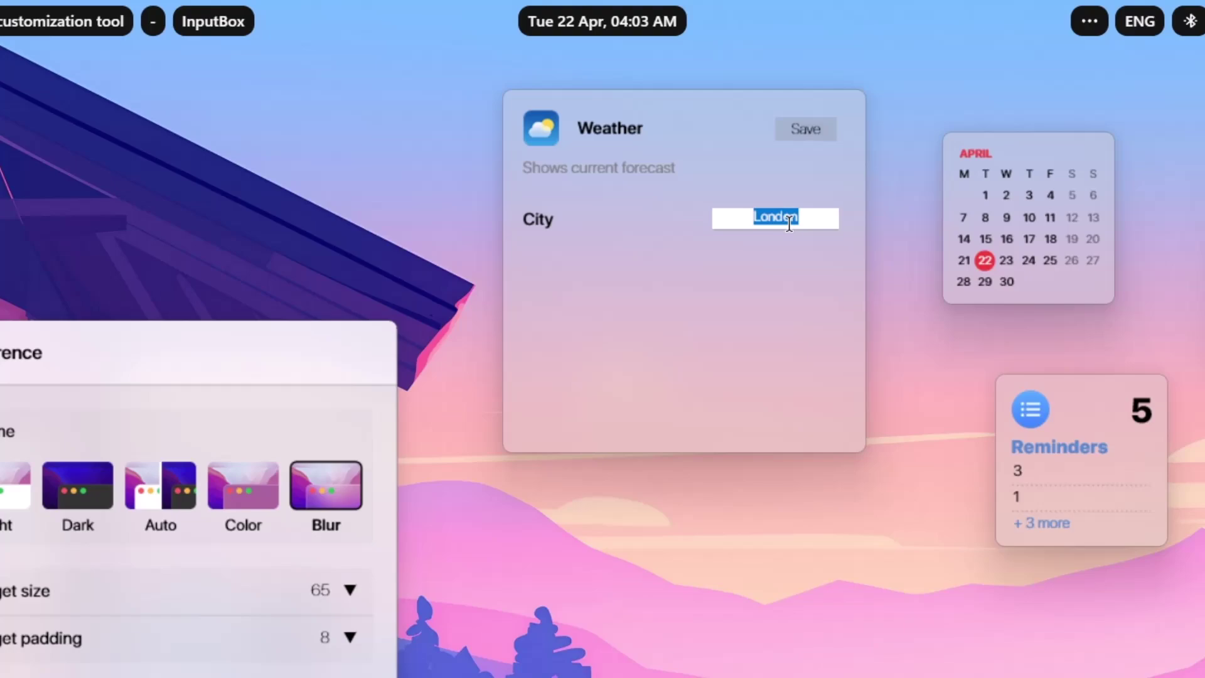
{"action": "key", "text": "Return"}
{"action": "left_click", "coordinate": [800, 135]}
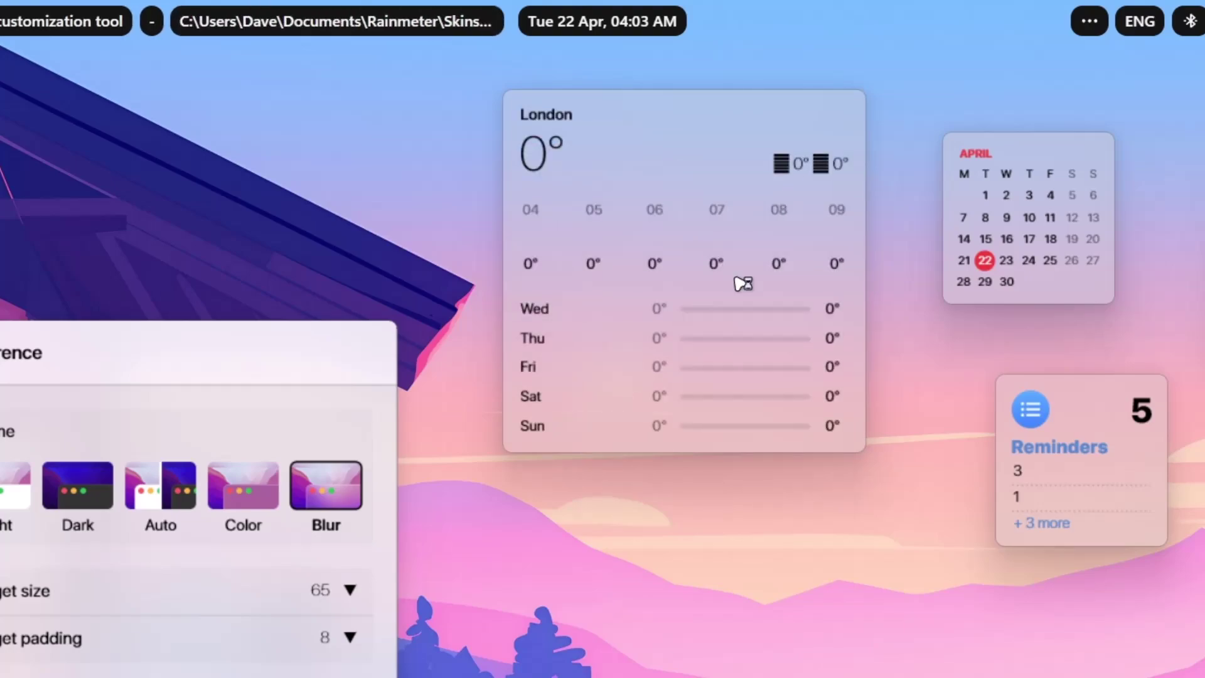
{"action": "right_click", "coordinate": [652, 186]}
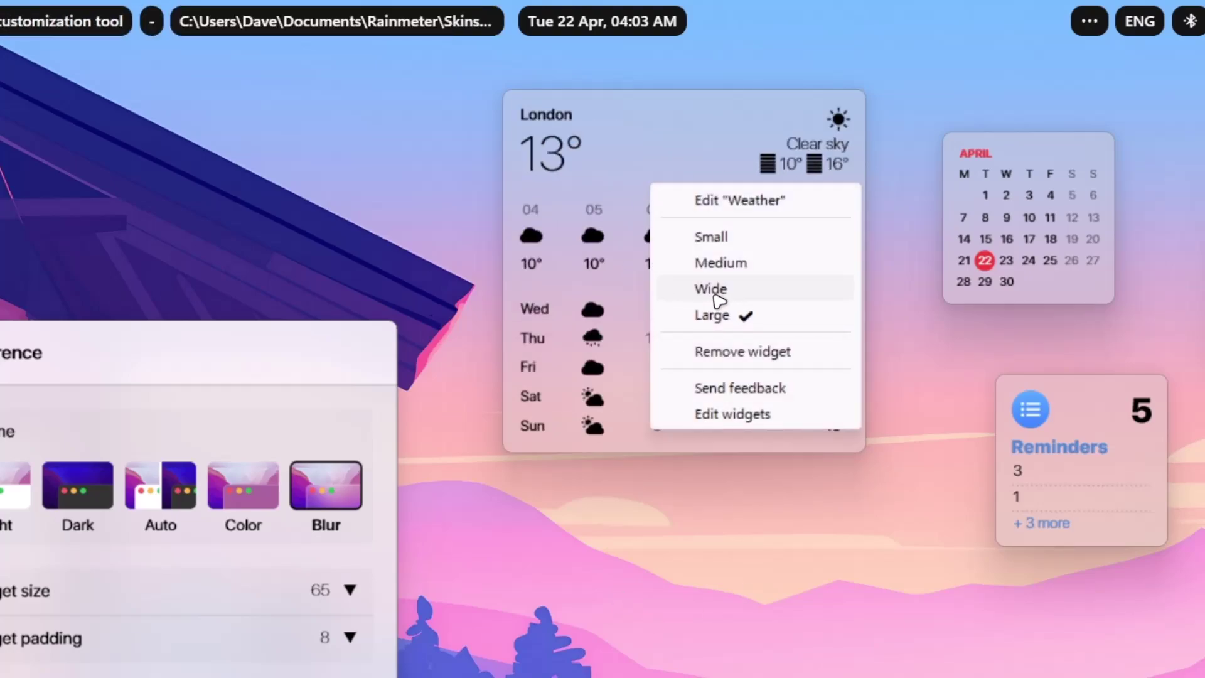
{"action": "left_click", "coordinate": [712, 290]}
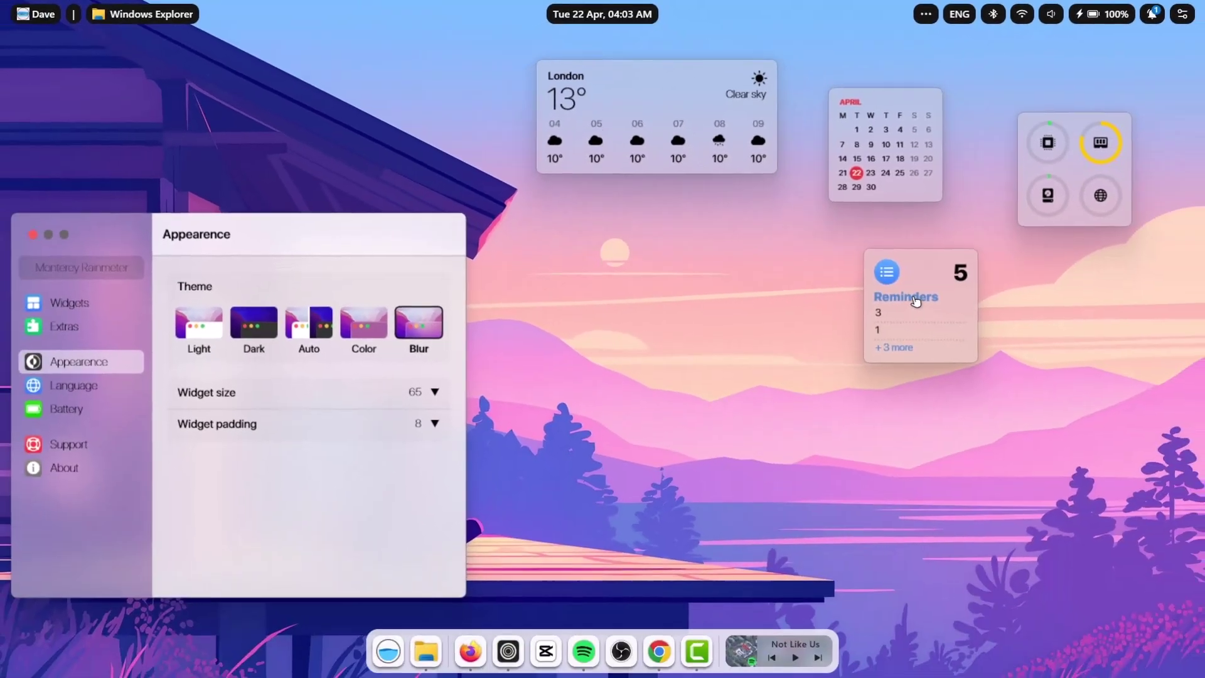
Make Reminders Wide, move the monitoring widget to the centre and make it Wide.
{"action": "right_click", "coordinate": [913, 296]}
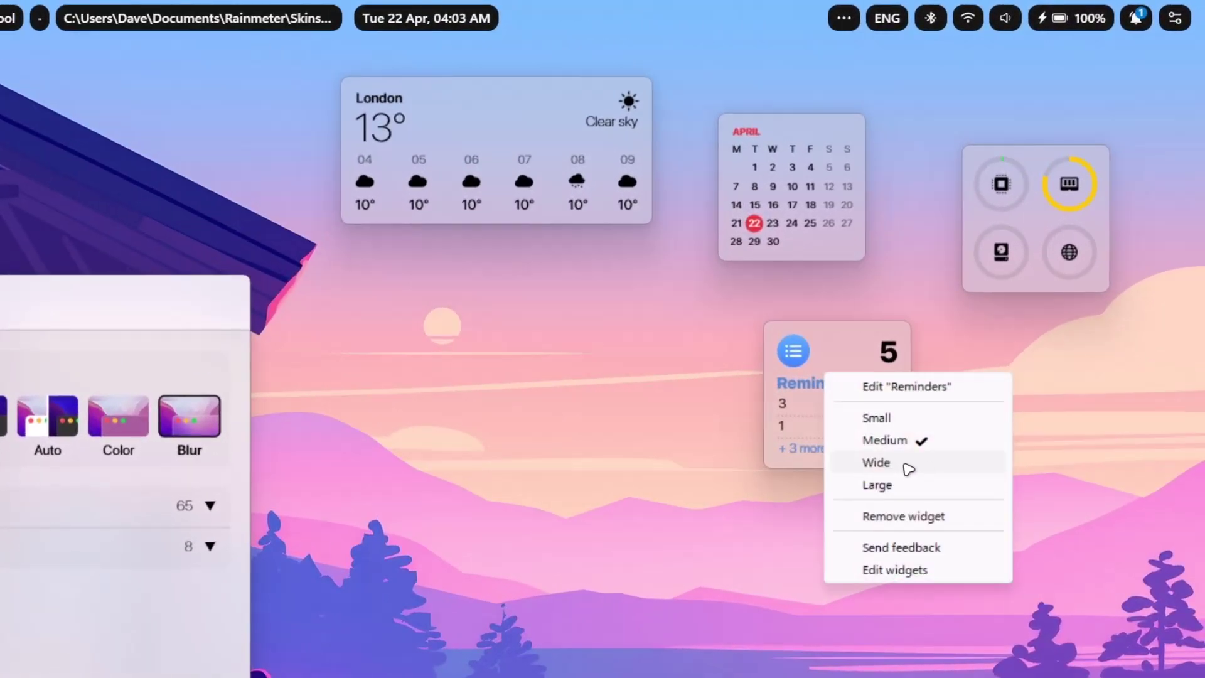
{"action": "left_click", "coordinate": [907, 470]}
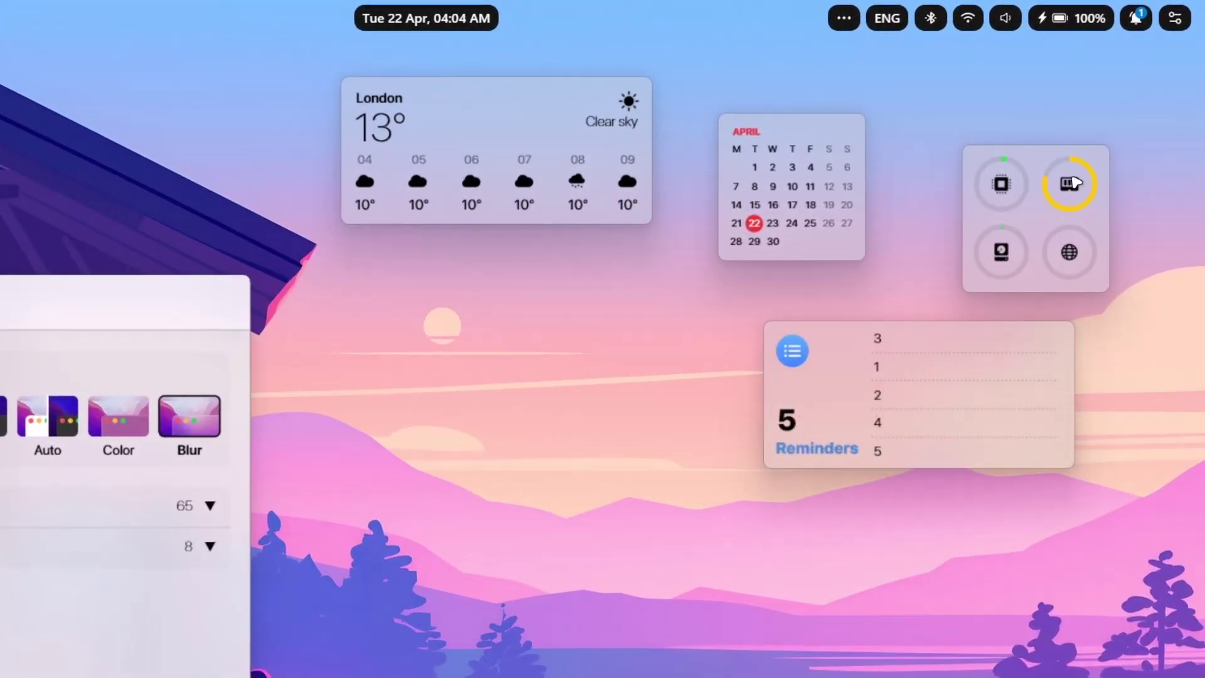
{"action": "left_click_drag", "start_coordinate": [1027, 209], "coordinate": [467, 383]}
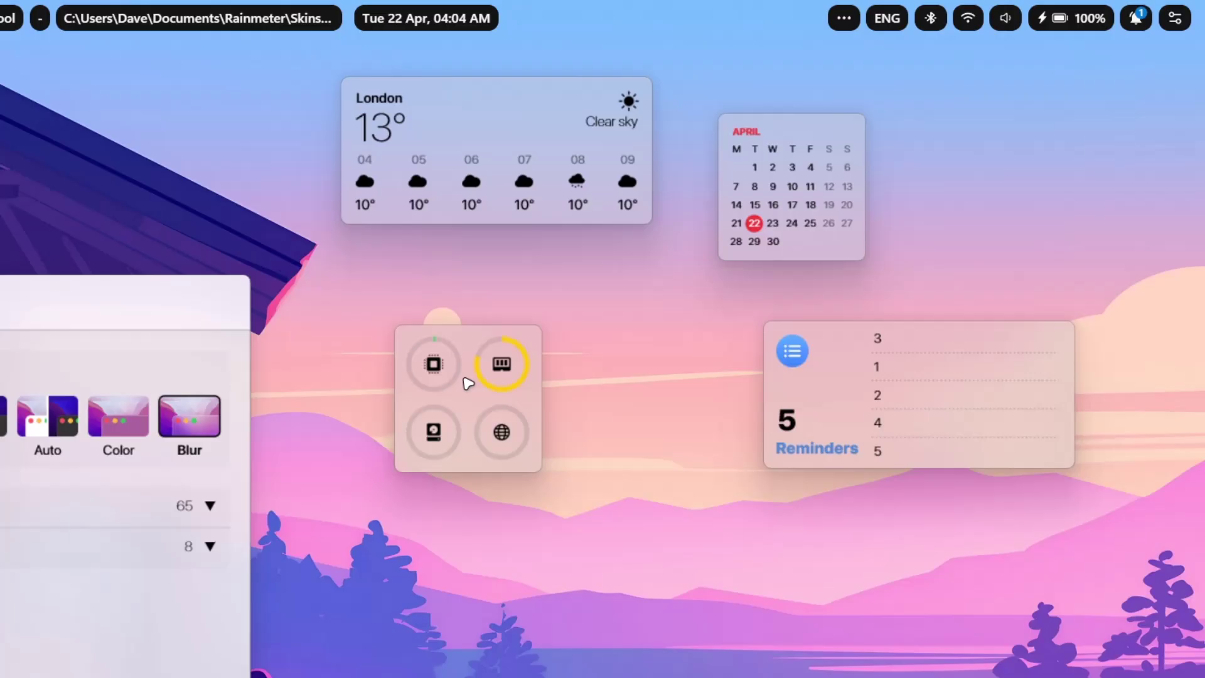
{"action": "right_click", "coordinate": [473, 372]}
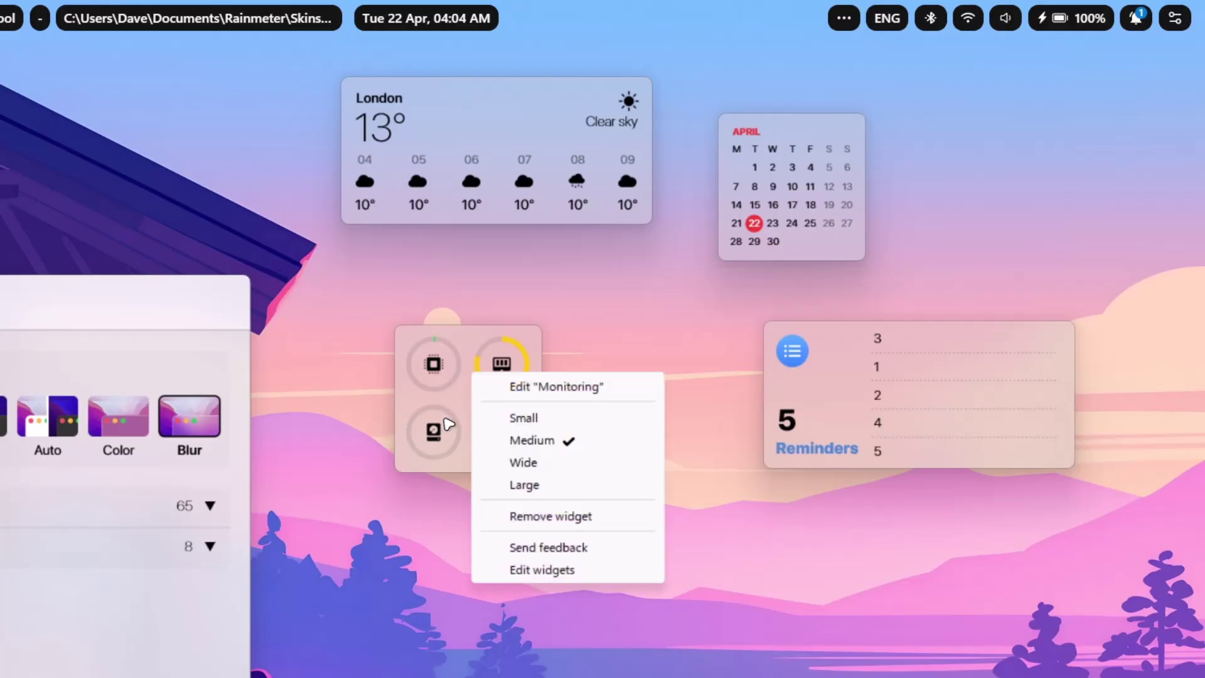
{"action": "left_click", "coordinate": [515, 463]}
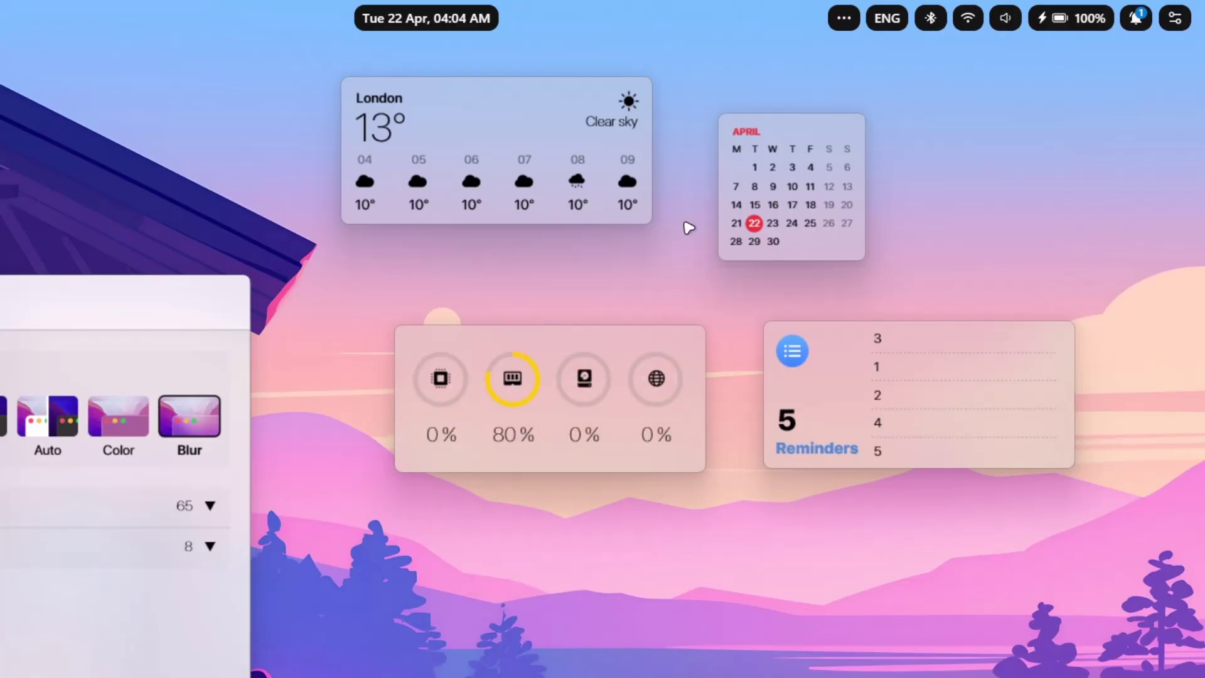
Cluster the Calendar, Weather, Reminders and Monitoring widgets together at the upper right.
{"action": "left_click_drag", "start_coordinate": [745, 198], "coordinate": [554, 515]}
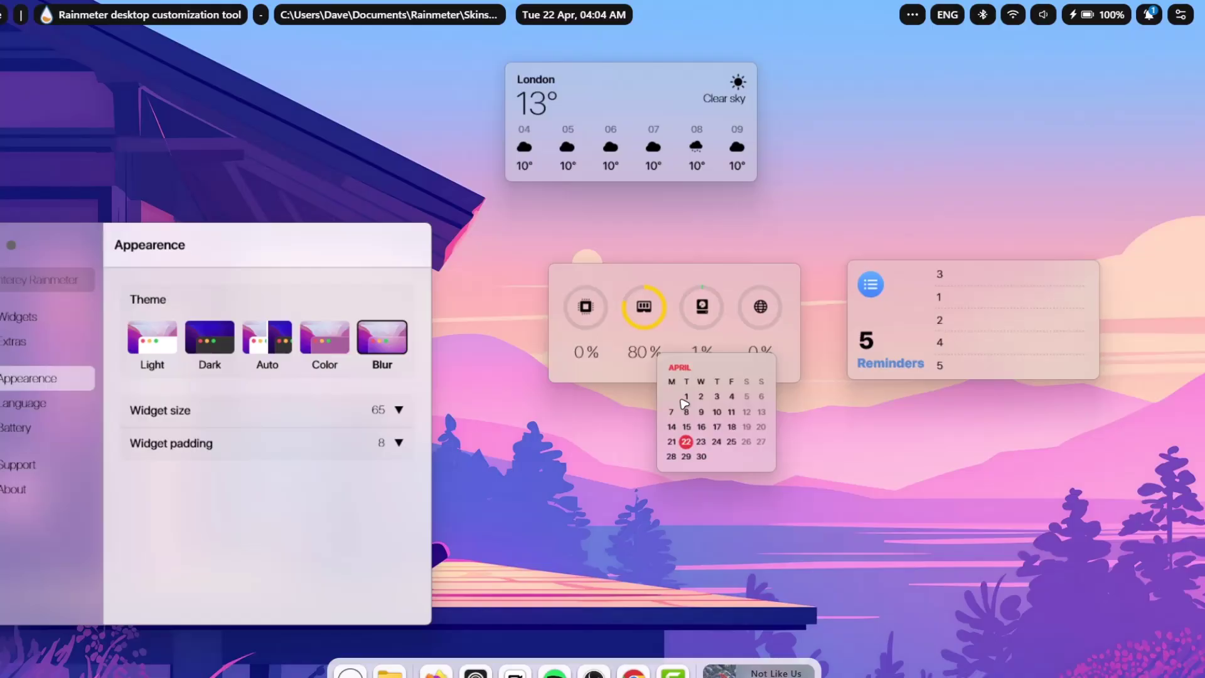
{"action": "left_click_drag", "start_coordinate": [581, 169], "coordinate": [873, 182]}
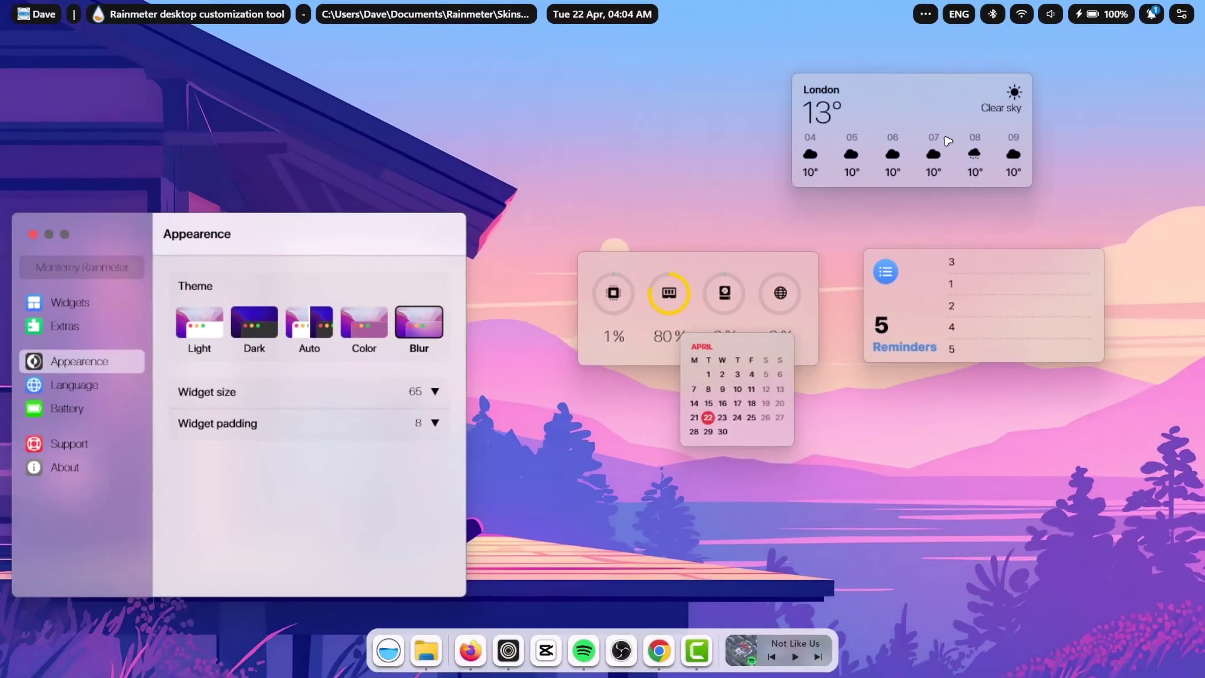
{"action": "left_click_drag", "start_coordinate": [1041, 311], "coordinate": [782, 107]}
{"action": "left_click_drag", "start_coordinate": [684, 320], "coordinate": [810, 238]}
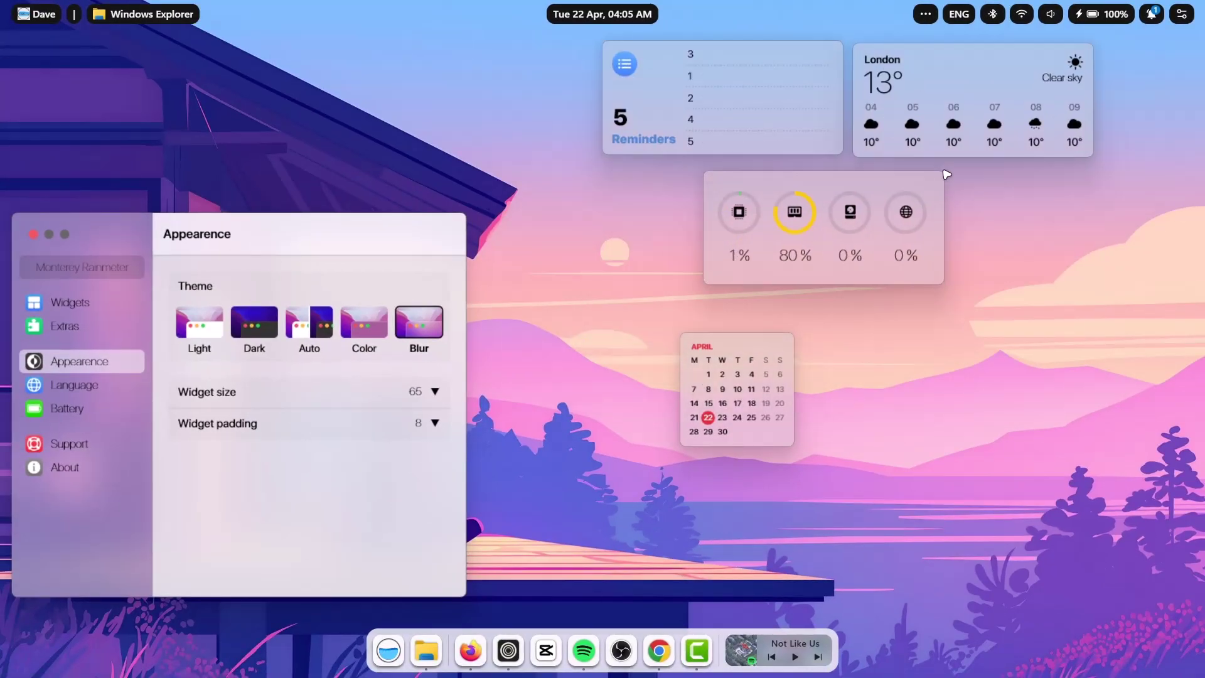
Shrink the Monterey widget size by entering 55 in Appearance.
{"action": "left_click", "coordinate": [416, 391]}
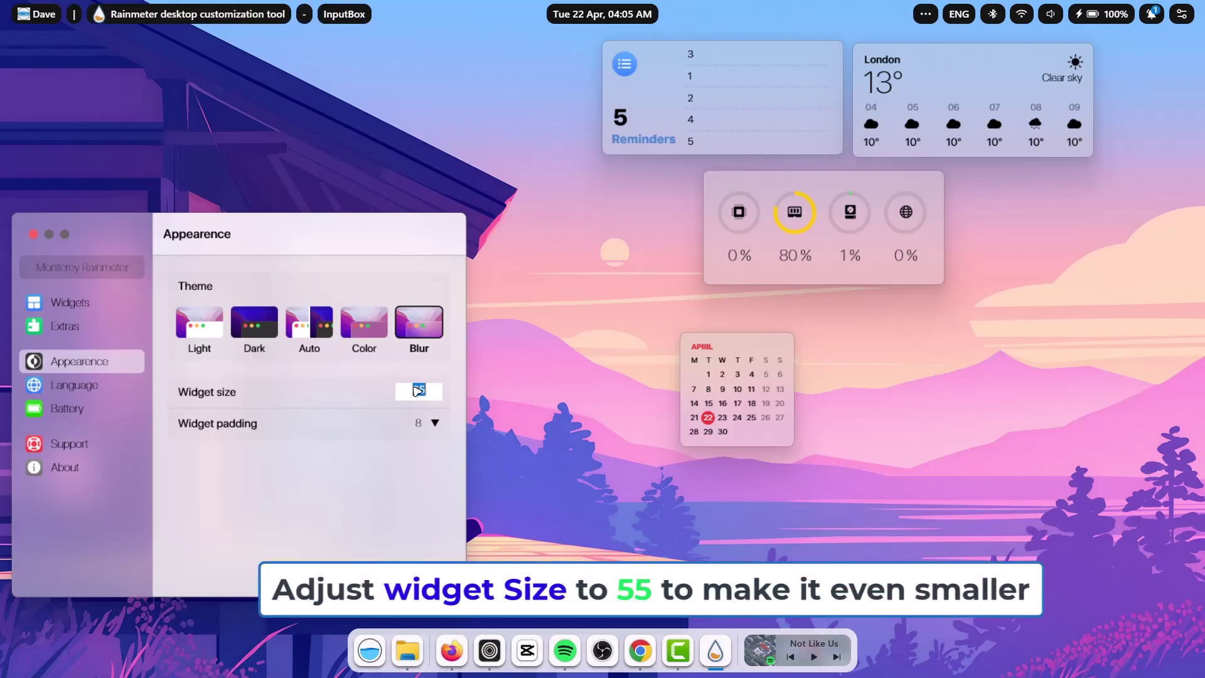
{"action": "type", "text": "55"}
{"action": "key", "text": "Return"}
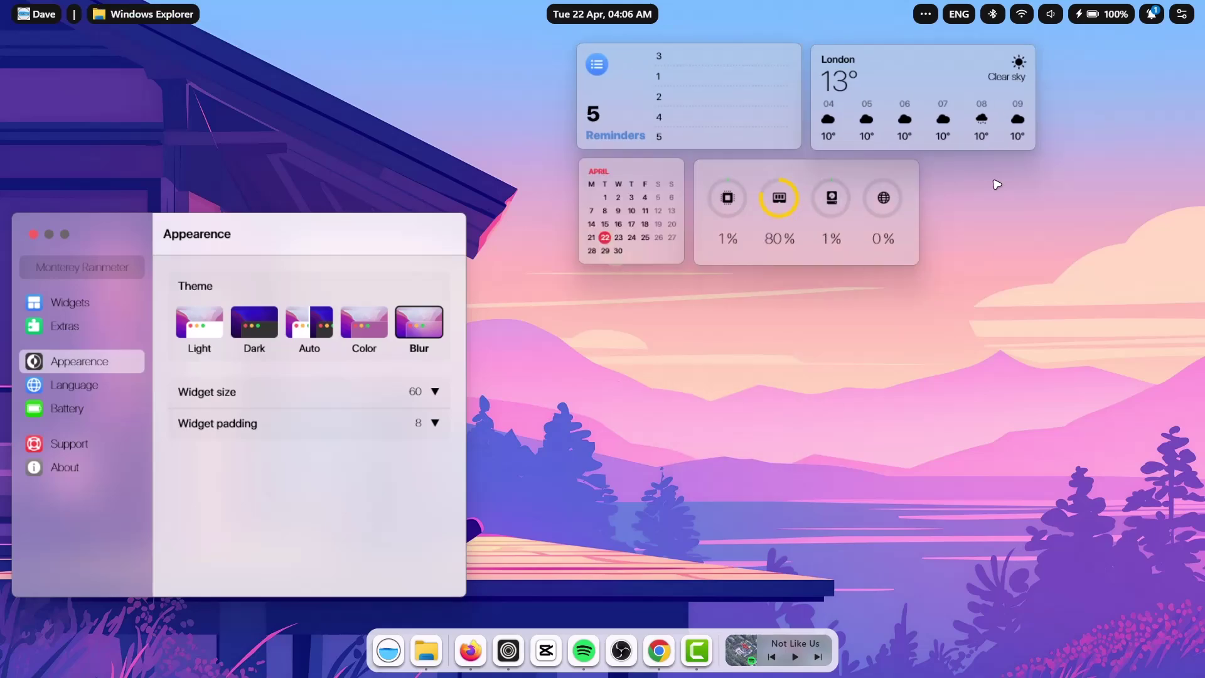
Enable the Volume widget, make it Small, and place it beside the Monitoring widget.
{"action": "left_click", "coordinate": [74, 303]}
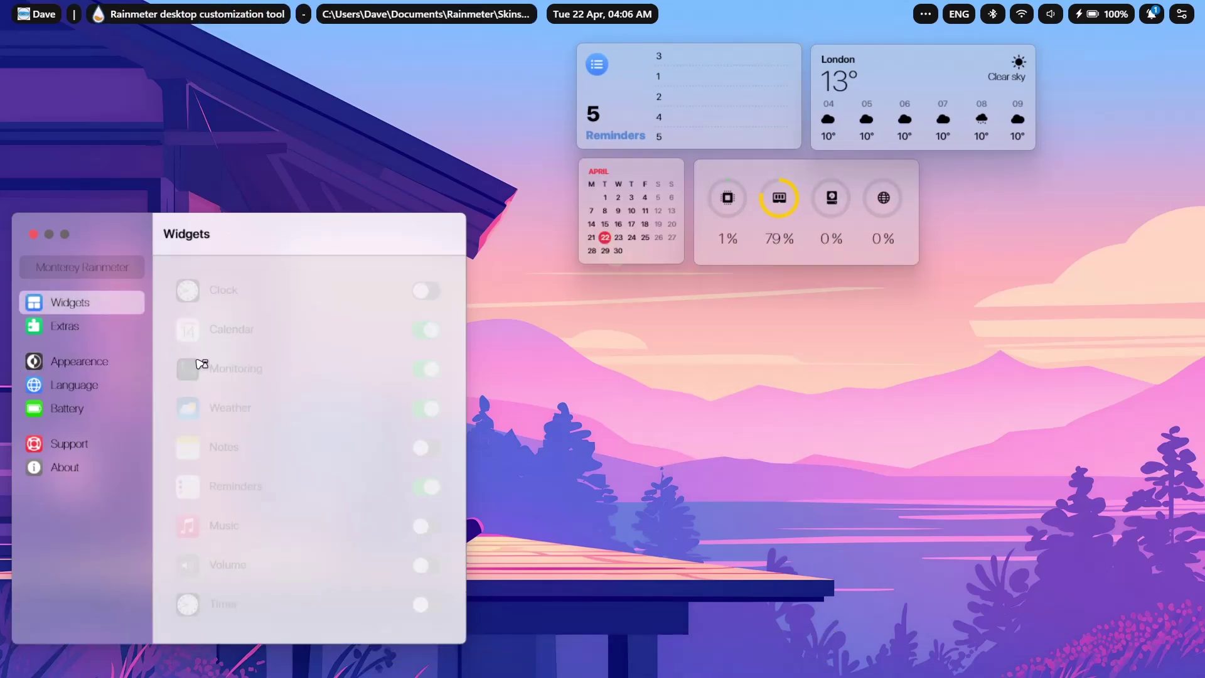
{"action": "left_click", "coordinate": [431, 572]}
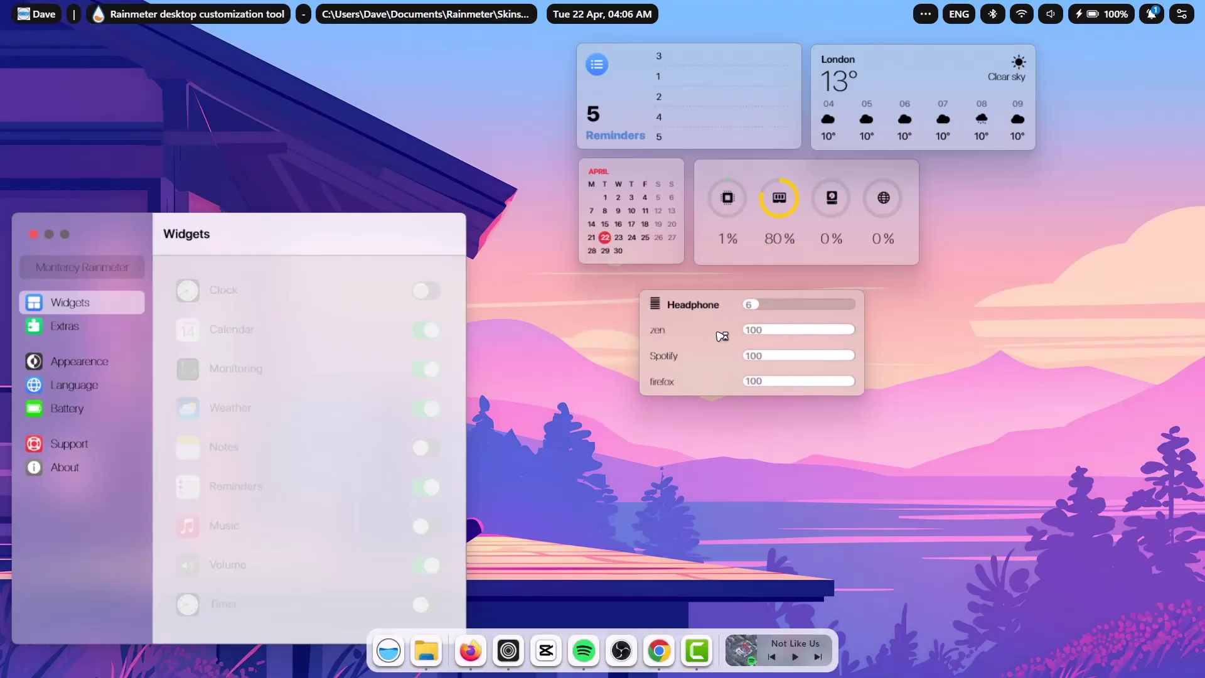
{"action": "right_click", "coordinate": [719, 333]}
{"action": "left_click", "coordinate": [760, 368]}
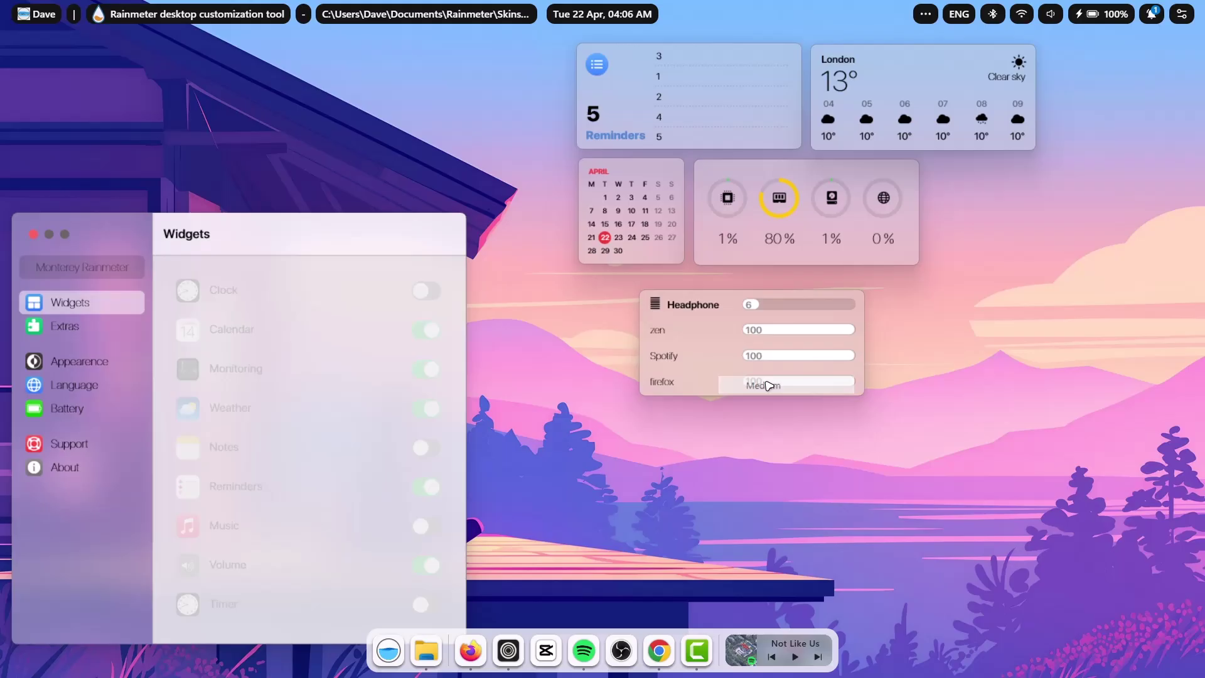
{"action": "left_click_drag", "start_coordinate": [691, 361], "coordinate": [957, 252]}
{"action": "left_click", "coordinate": [947, 253]}
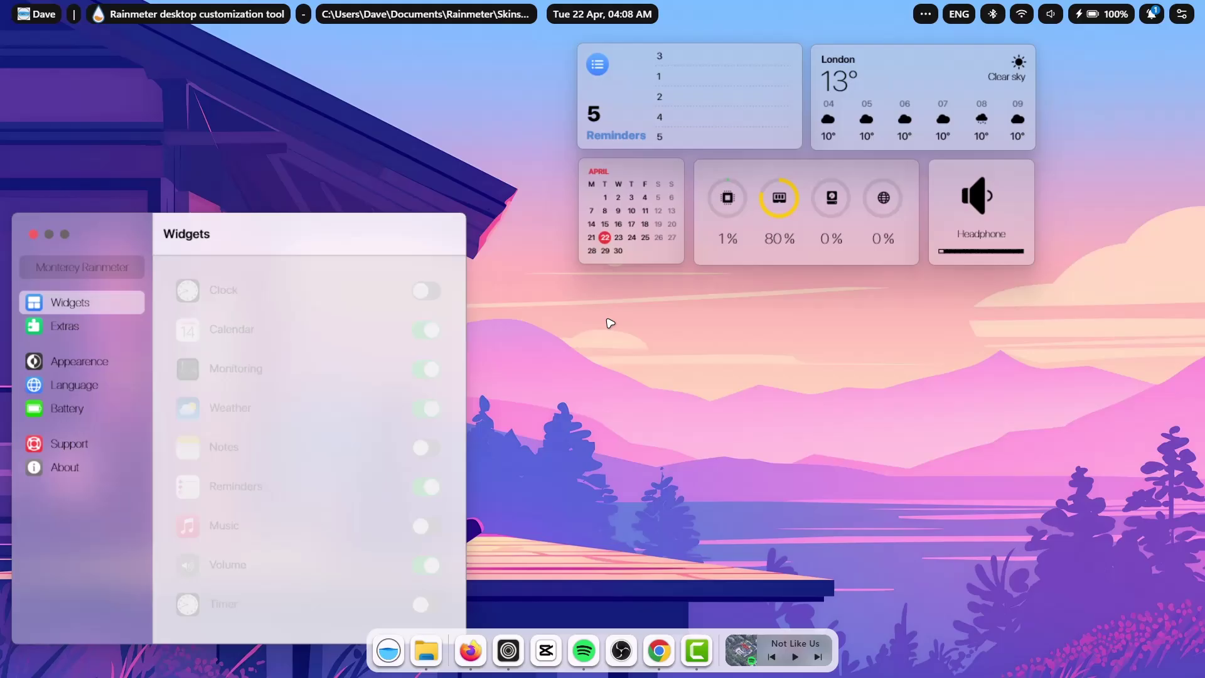
Replace the first Reminders entry with 'R' and move the settings window aside.
{"action": "left_click", "coordinate": [686, 61]}
{"action": "type", "text": "R"}
{"action": "key", "text": "Return"}
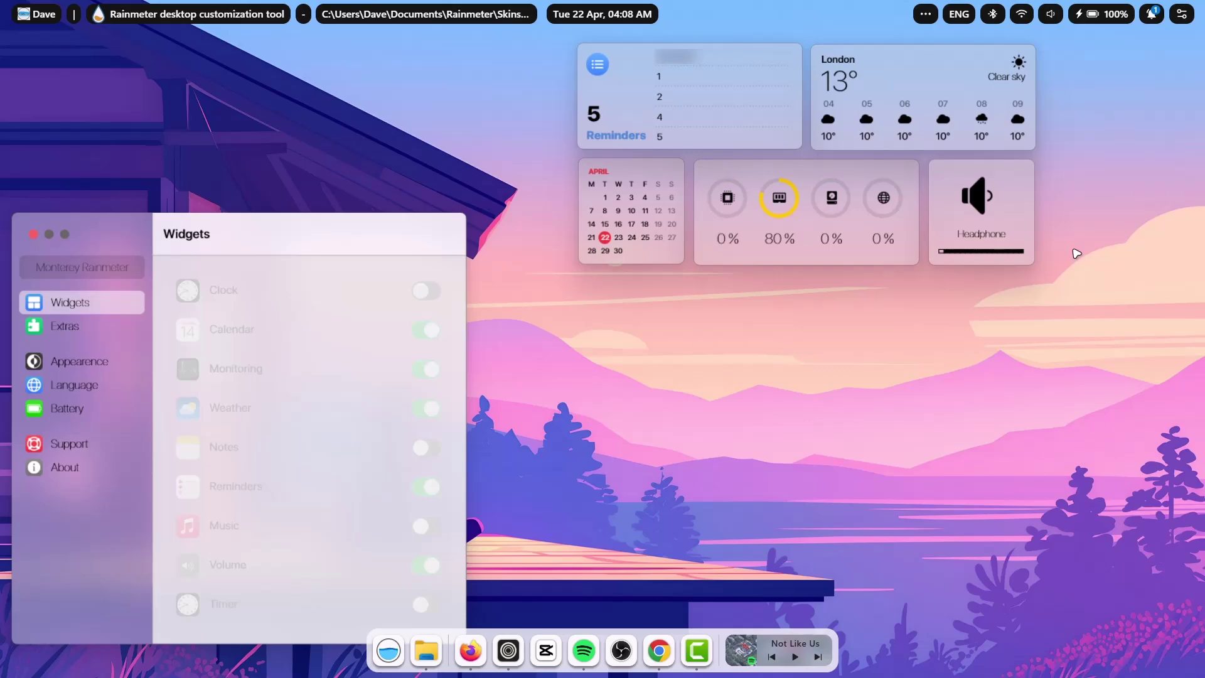
{"action": "left_click_drag", "start_coordinate": [324, 241], "coordinate": [360, 135]}
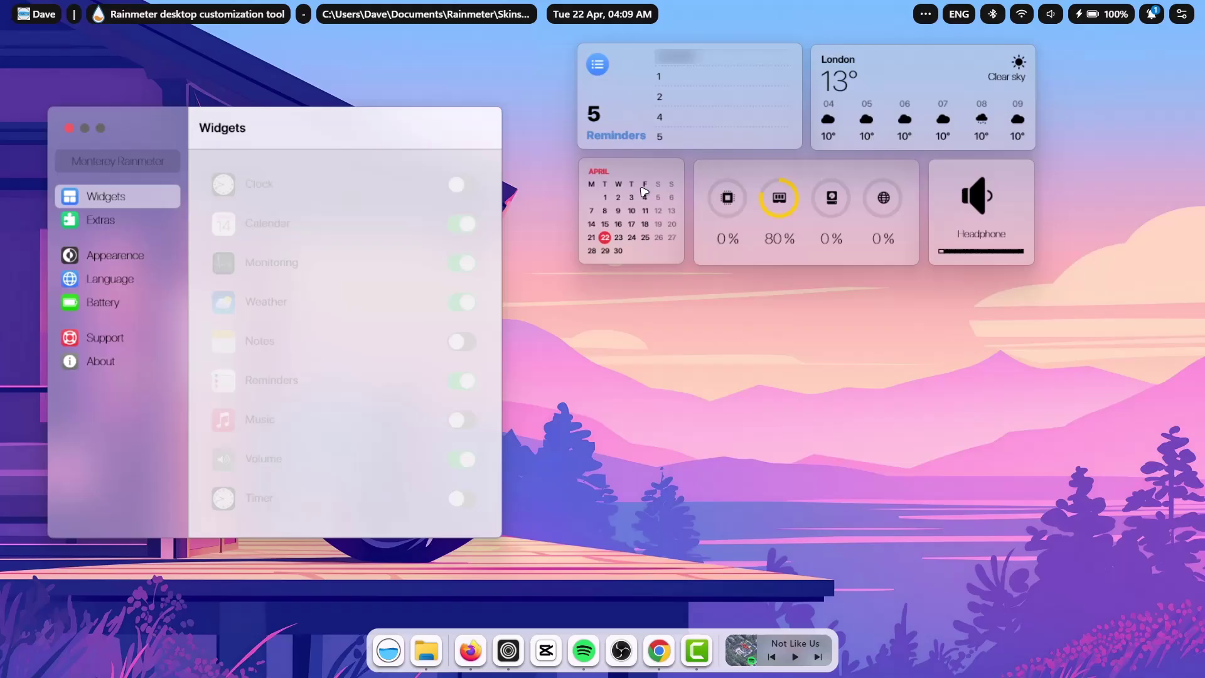
Close the widget settings, reopen them via the Reminders widget's Edit widgets, then close again.
{"action": "left_click", "coordinate": [69, 128]}
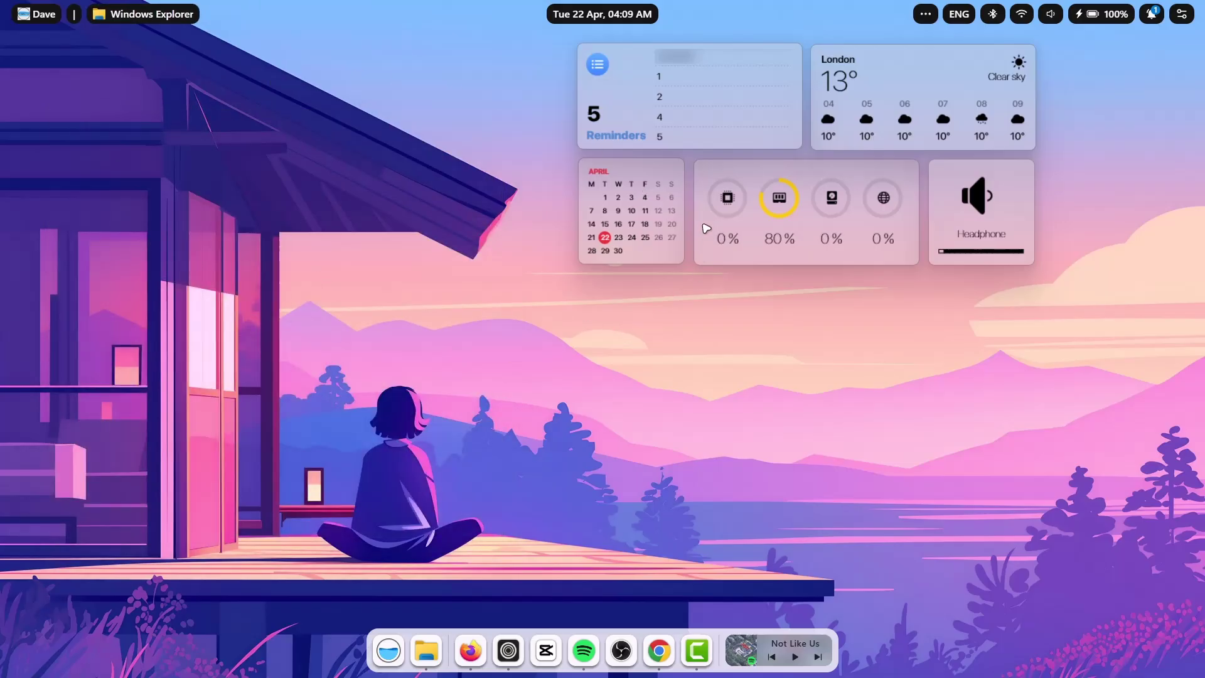
{"action": "right_click", "coordinate": [620, 111]}
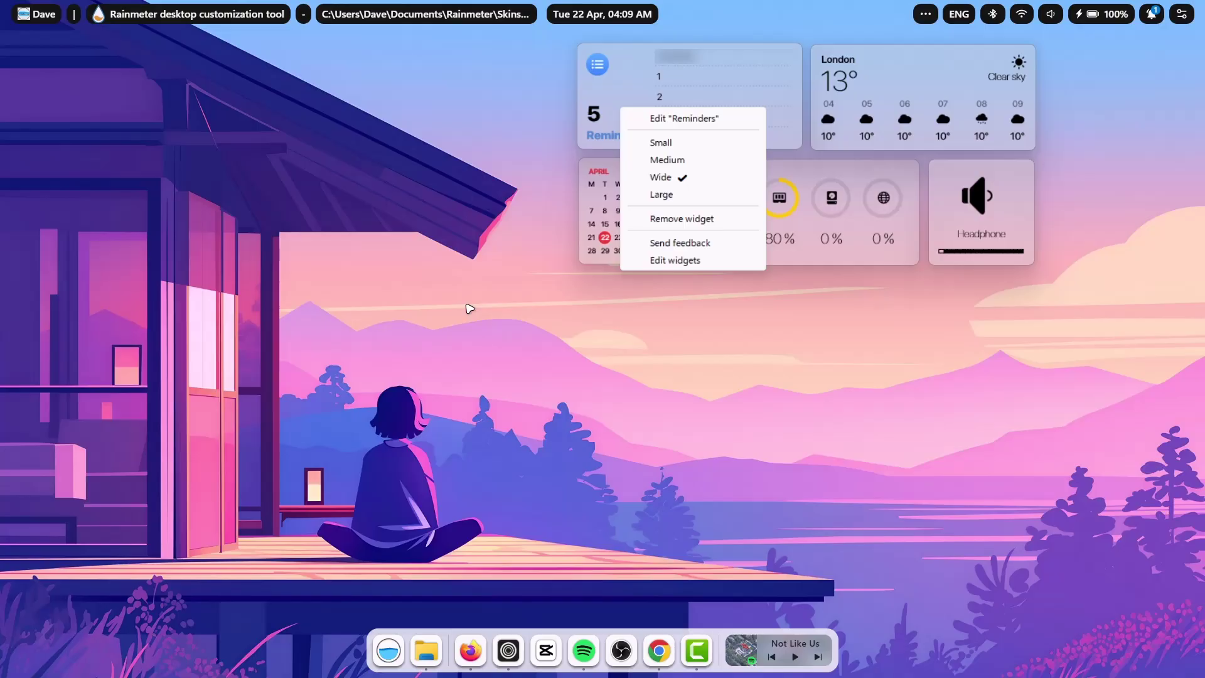
{"action": "left_click", "coordinate": [672, 261]}
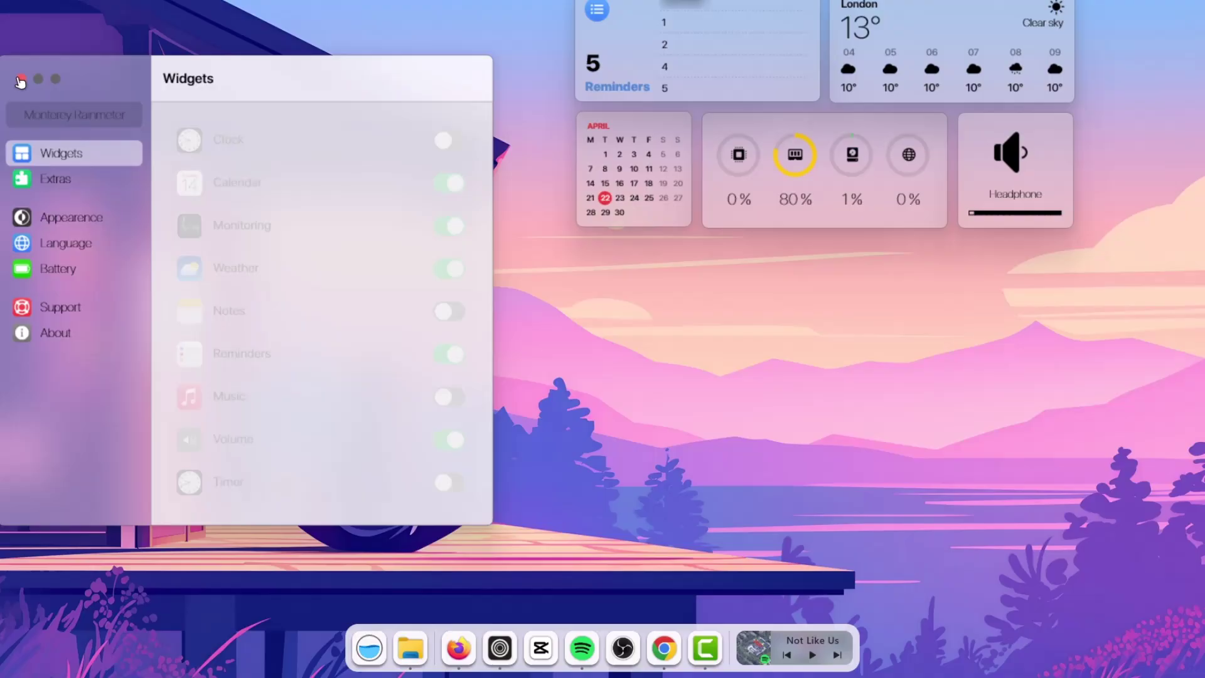
{"action": "left_click", "coordinate": [68, 131]}
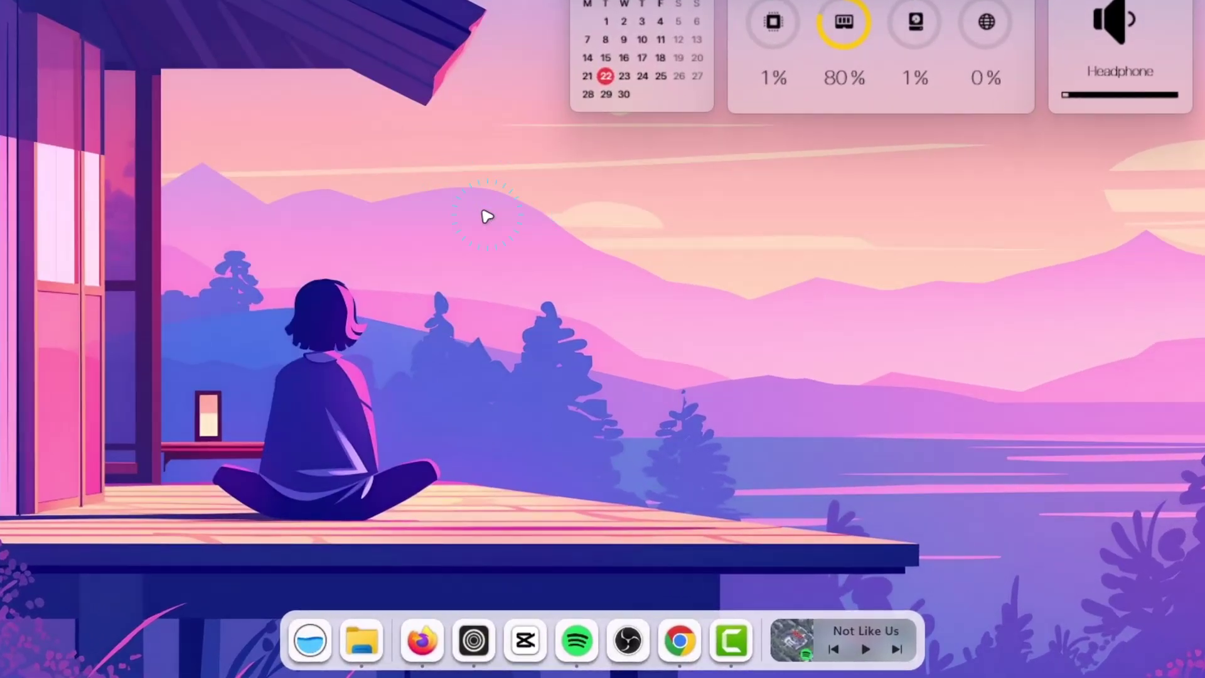
Click a few times on the desktop near the widget cluster.
{"action": "left_click", "coordinate": [488, 217]}
{"action": "left_click", "coordinate": [481, 223]}
{"action": "left_click", "coordinate": [482, 219]}
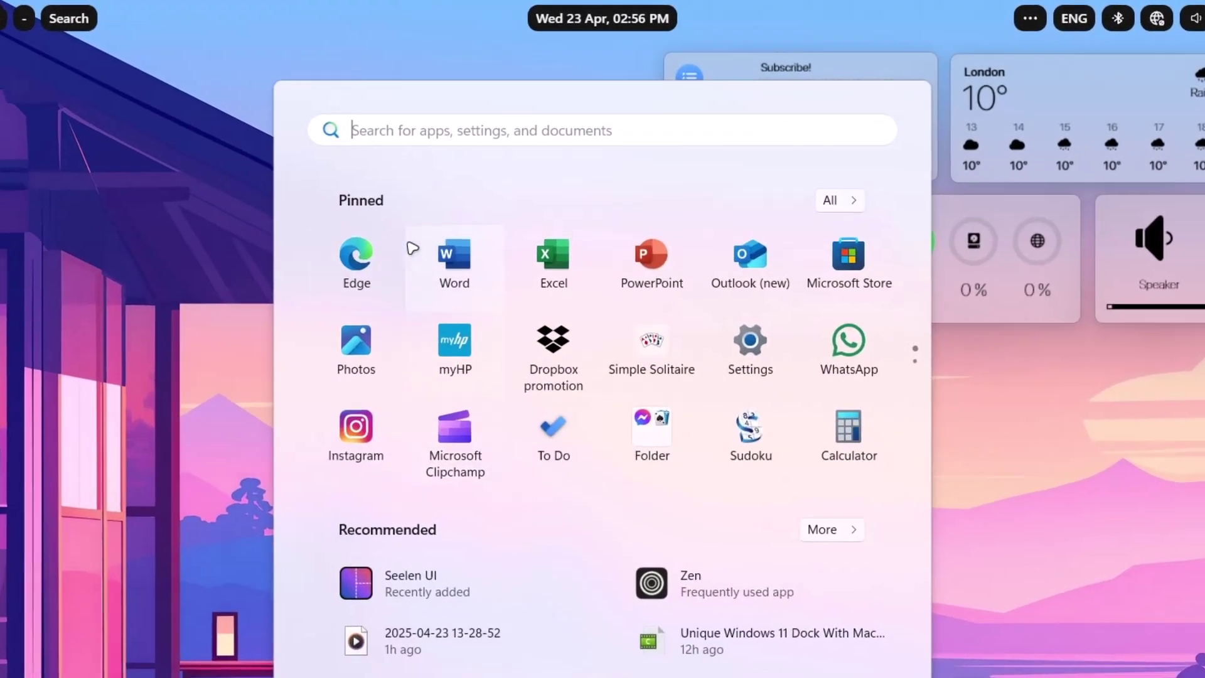
Launch Windows Settings from Start search and go to Apps > Installed apps.
{"action": "left_click", "coordinate": [381, 131]}
{"action": "type", "text": "settings"}
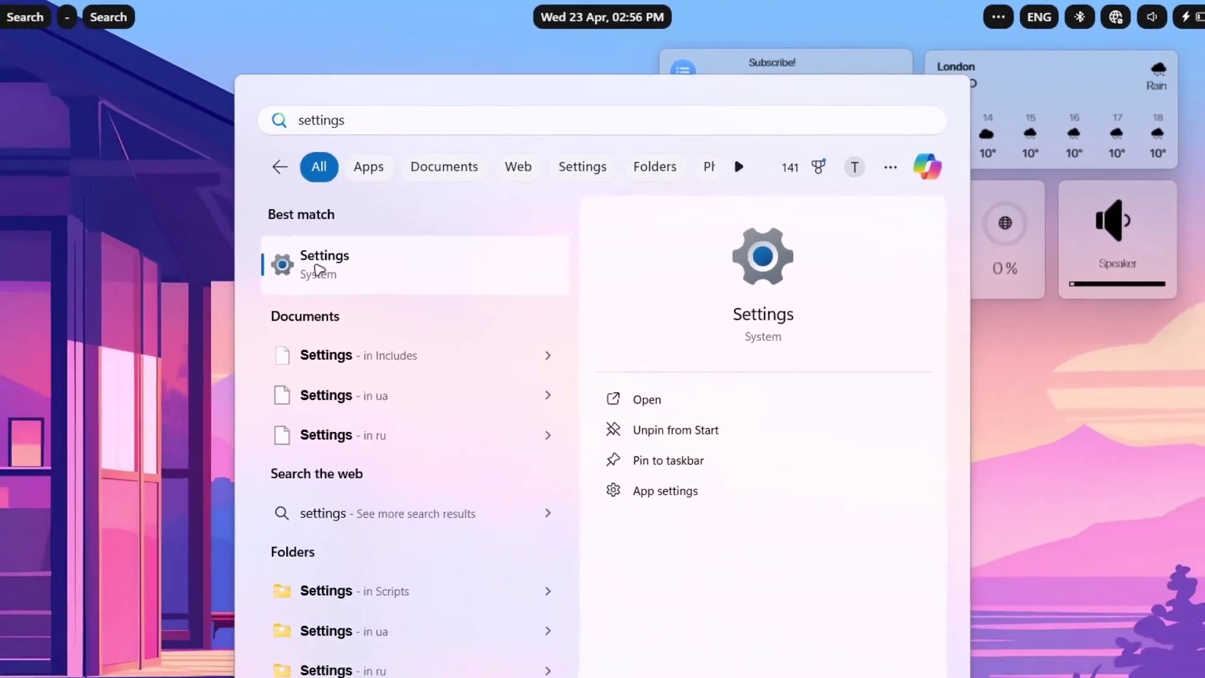
{"action": "left_click", "coordinate": [318, 270]}
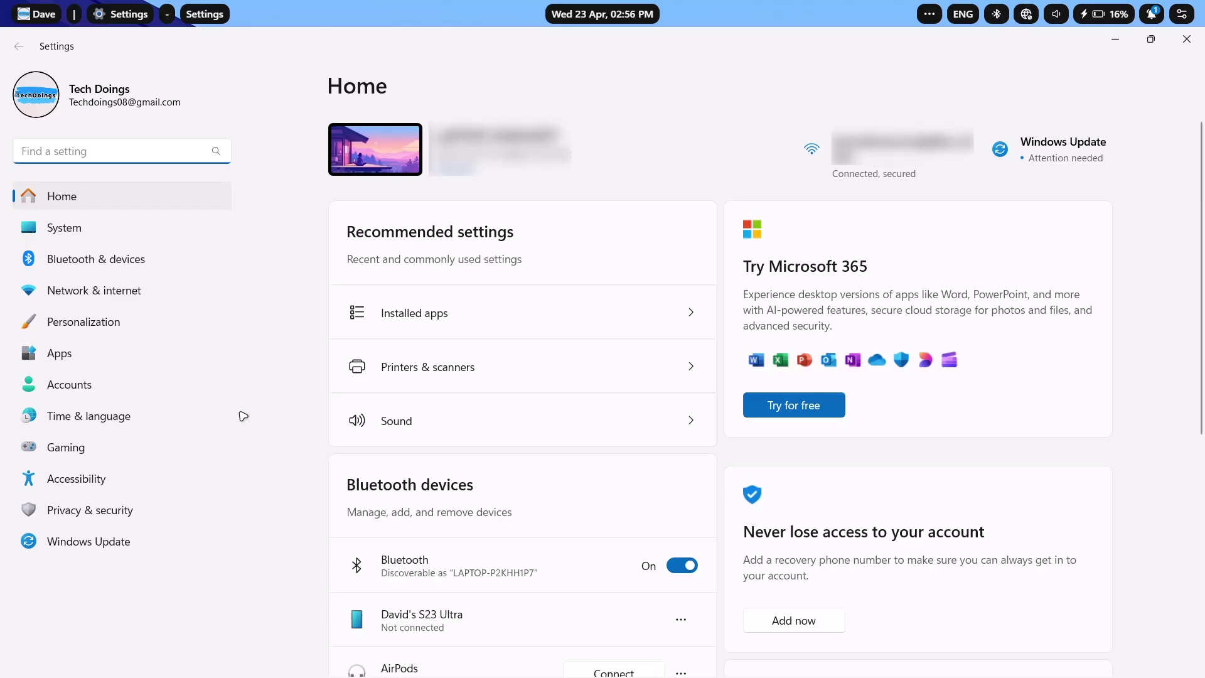
{"action": "left_click", "coordinate": [92, 357]}
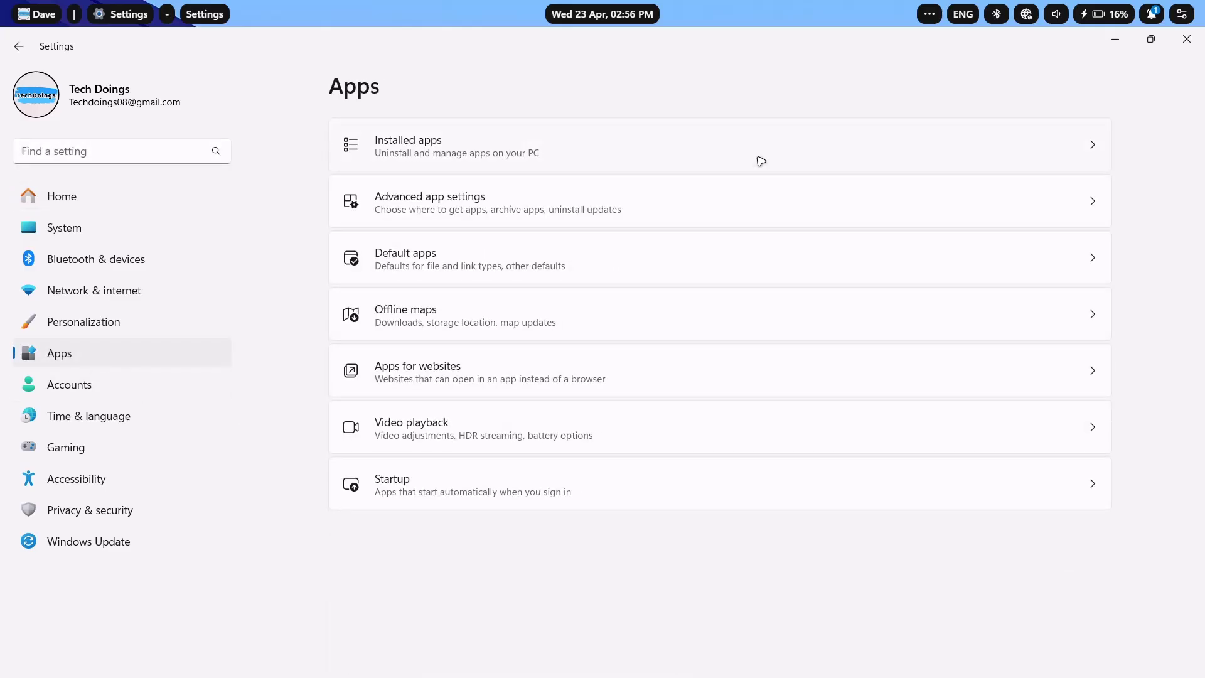
{"action": "left_click", "coordinate": [427, 149]}
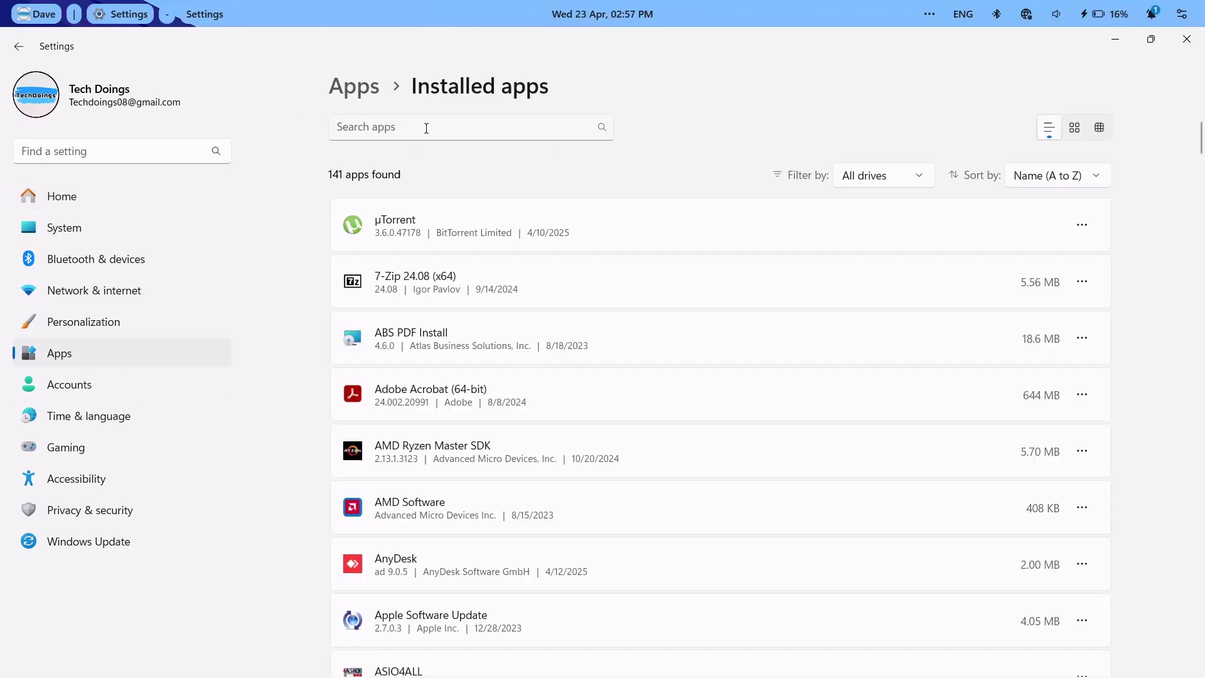
Search installed apps for 'seele' and show Seelen UI's Uninstall option.
{"action": "left_click", "coordinate": [426, 128]}
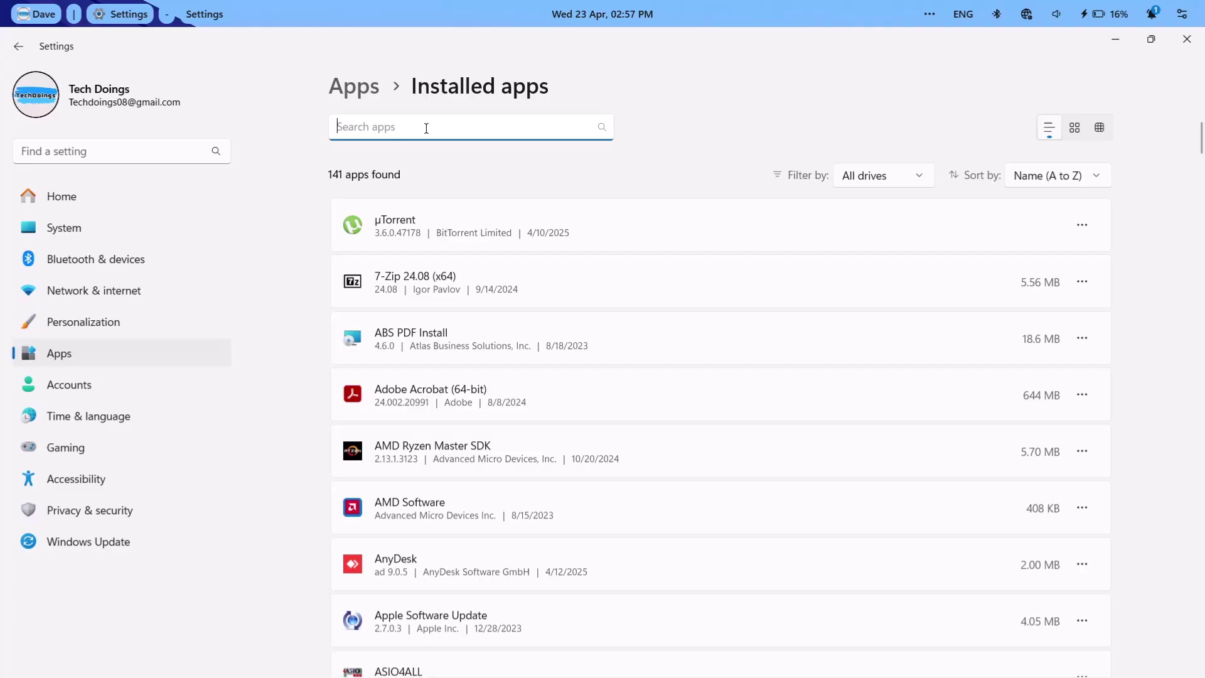
{"action": "type", "text": "seele"}
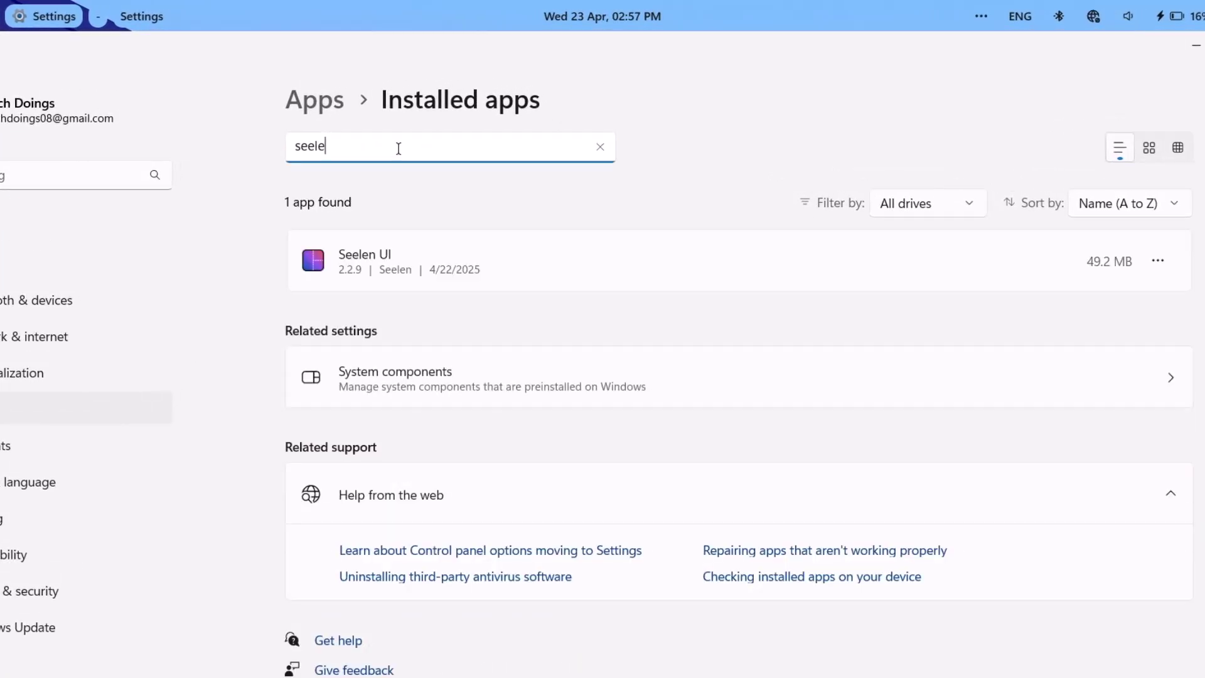
{"action": "left_click", "coordinate": [1158, 260]}
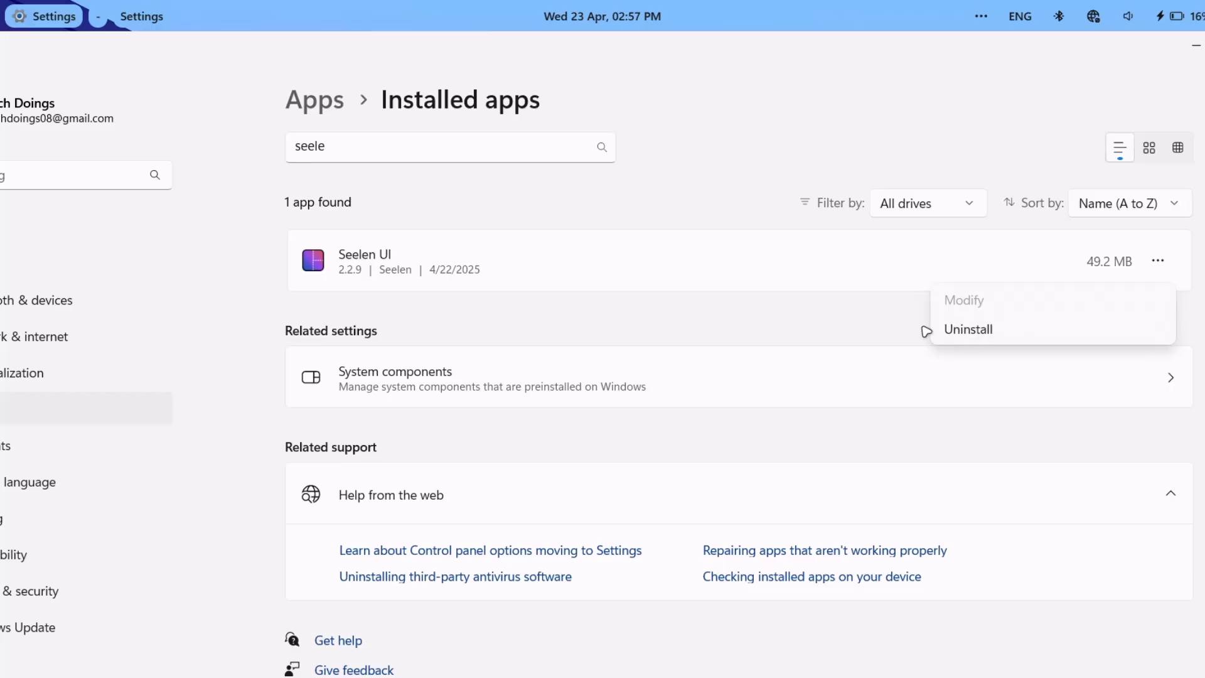
Search for 'rainmeter', show its Uninstall option, then dismiss the menu without uninstalling.
{"action": "left_click", "coordinate": [390, 140]}
{"action": "key", "text": "ctrl+a"}
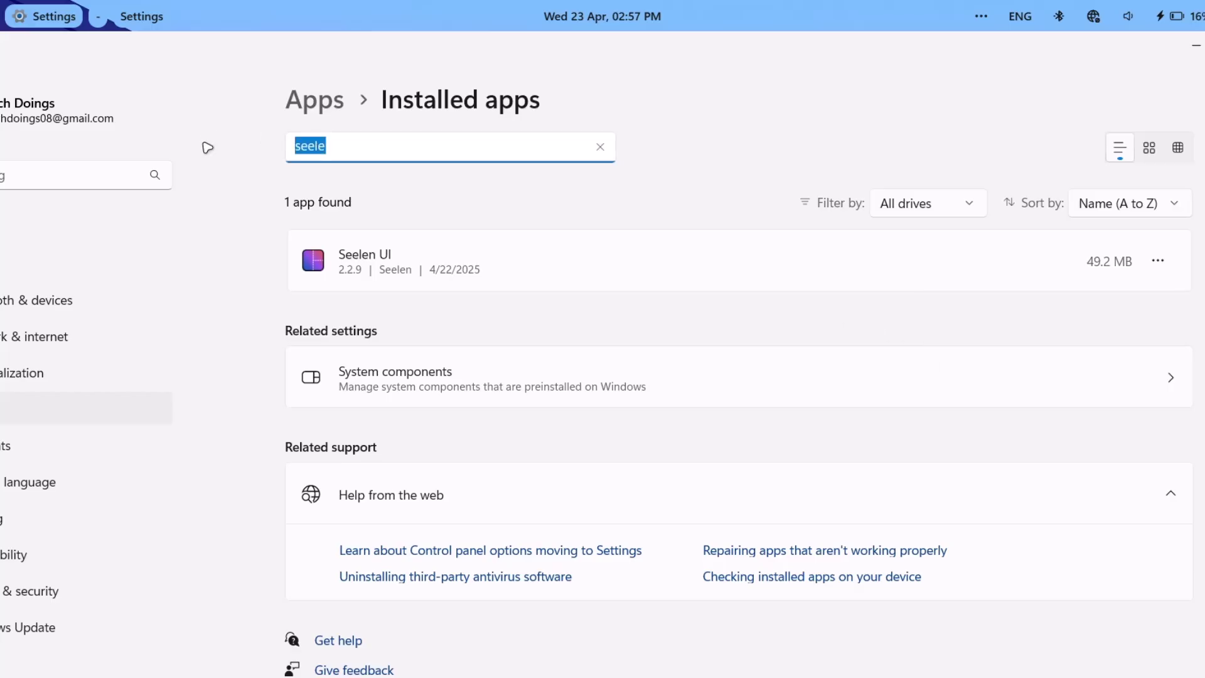
{"action": "key", "text": "BackSpace"}
{"action": "type", "text": "ra"}
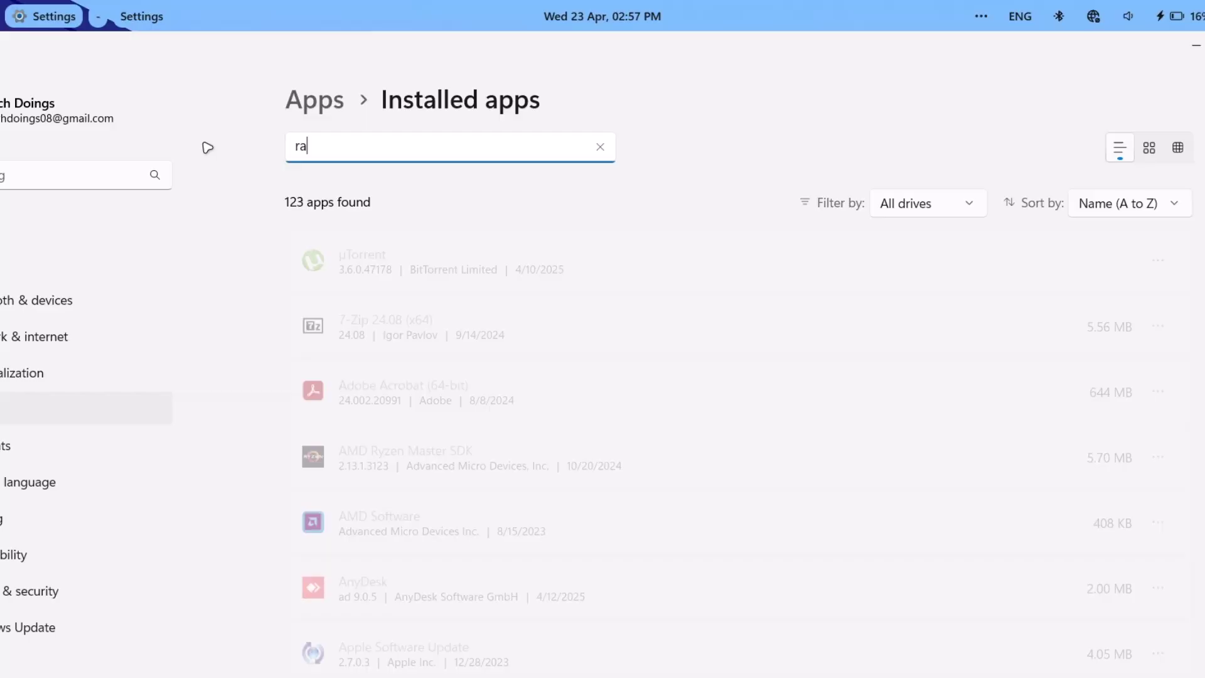
{"action": "type", "text": "inmeter"}
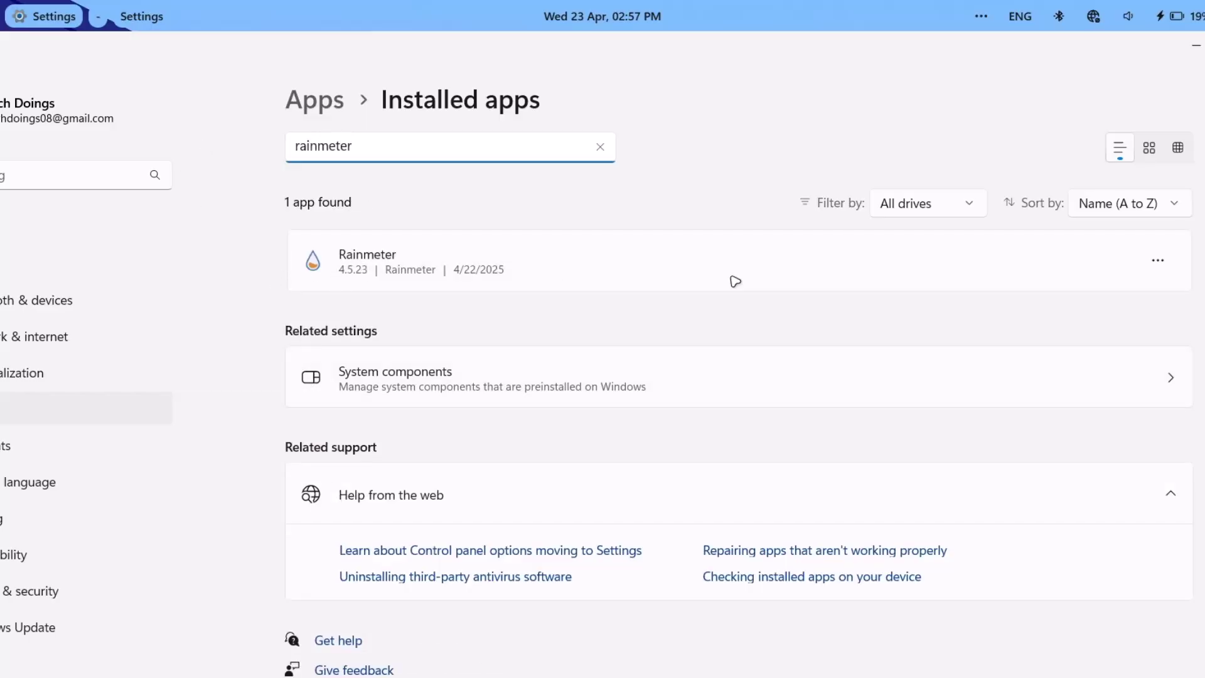
{"action": "left_click", "coordinate": [1157, 260]}
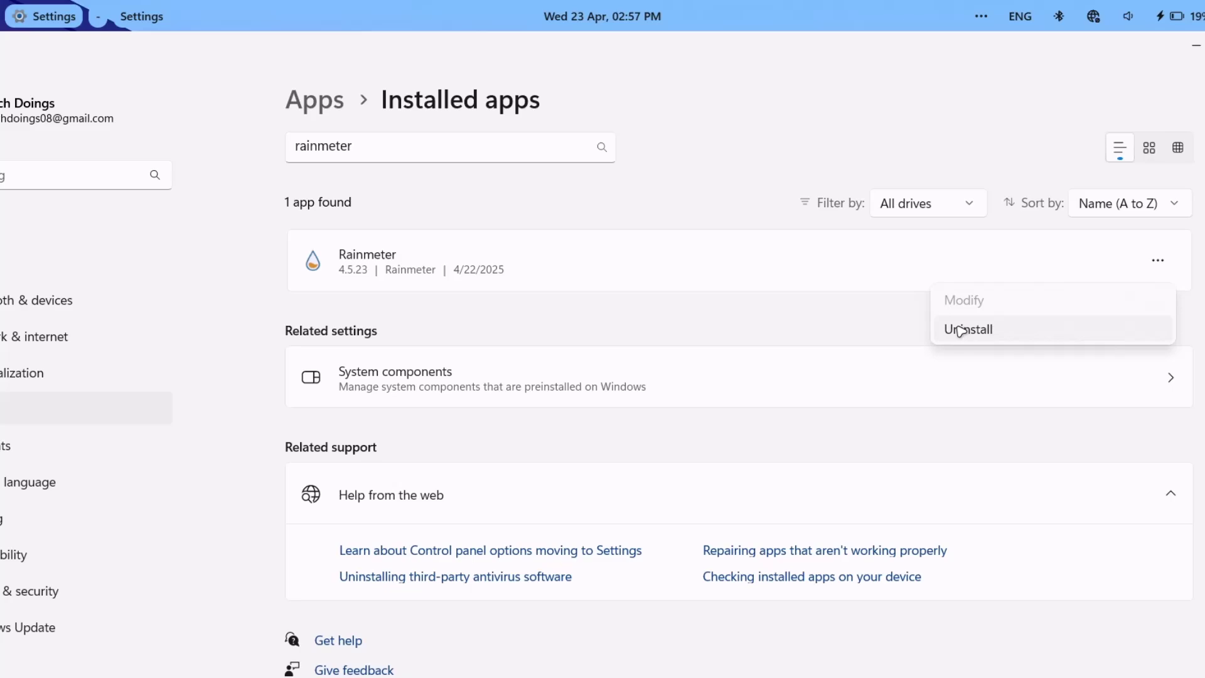
{"action": "left_click", "coordinate": [804, 319]}
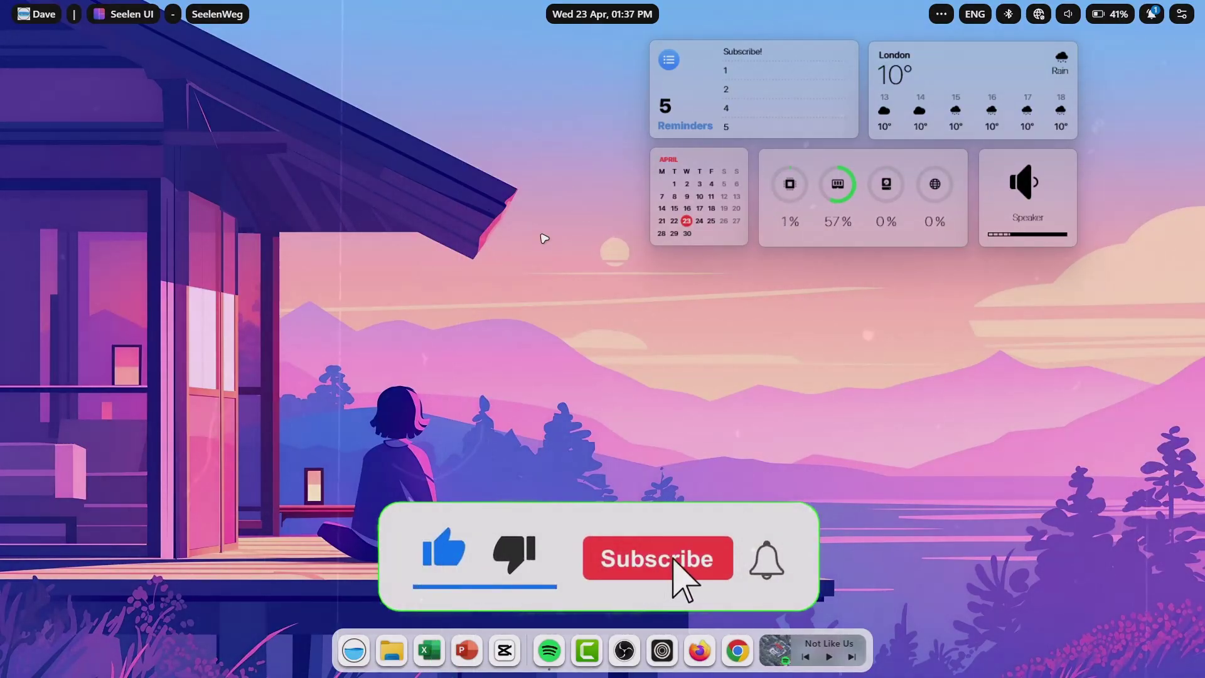
Open the Seelen toolbar's user panel with folders and lock, sleep, restart, shutdown options.
{"action": "left_click", "coordinate": [43, 14]}
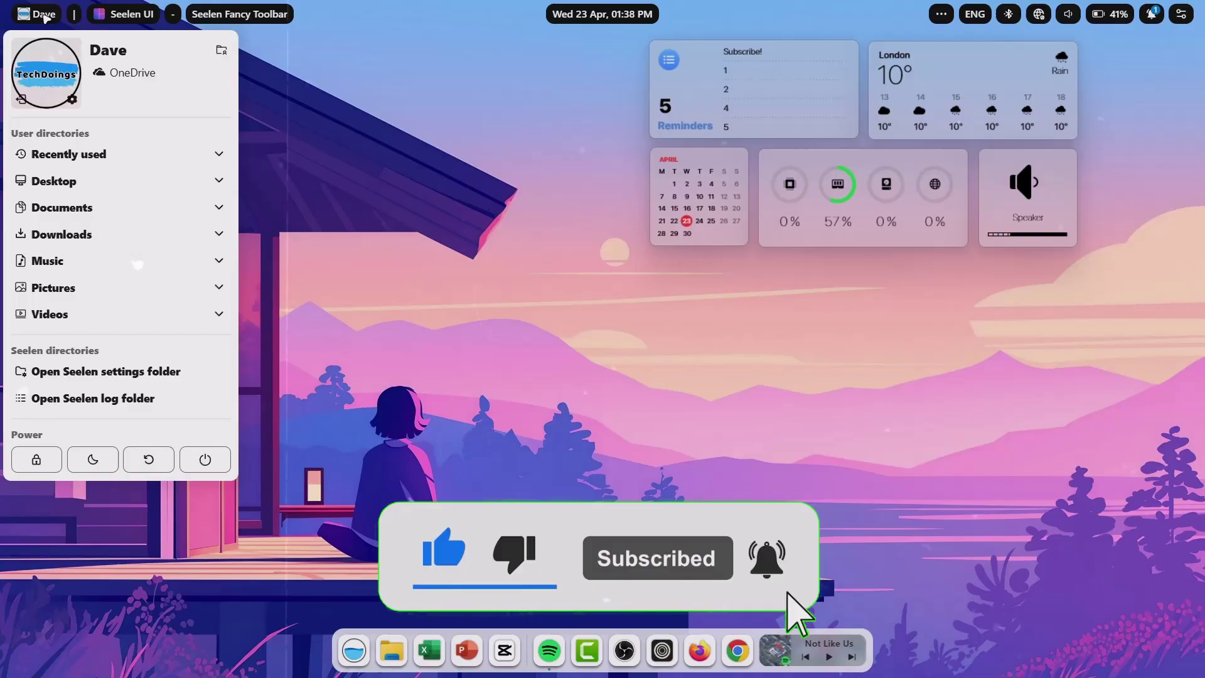